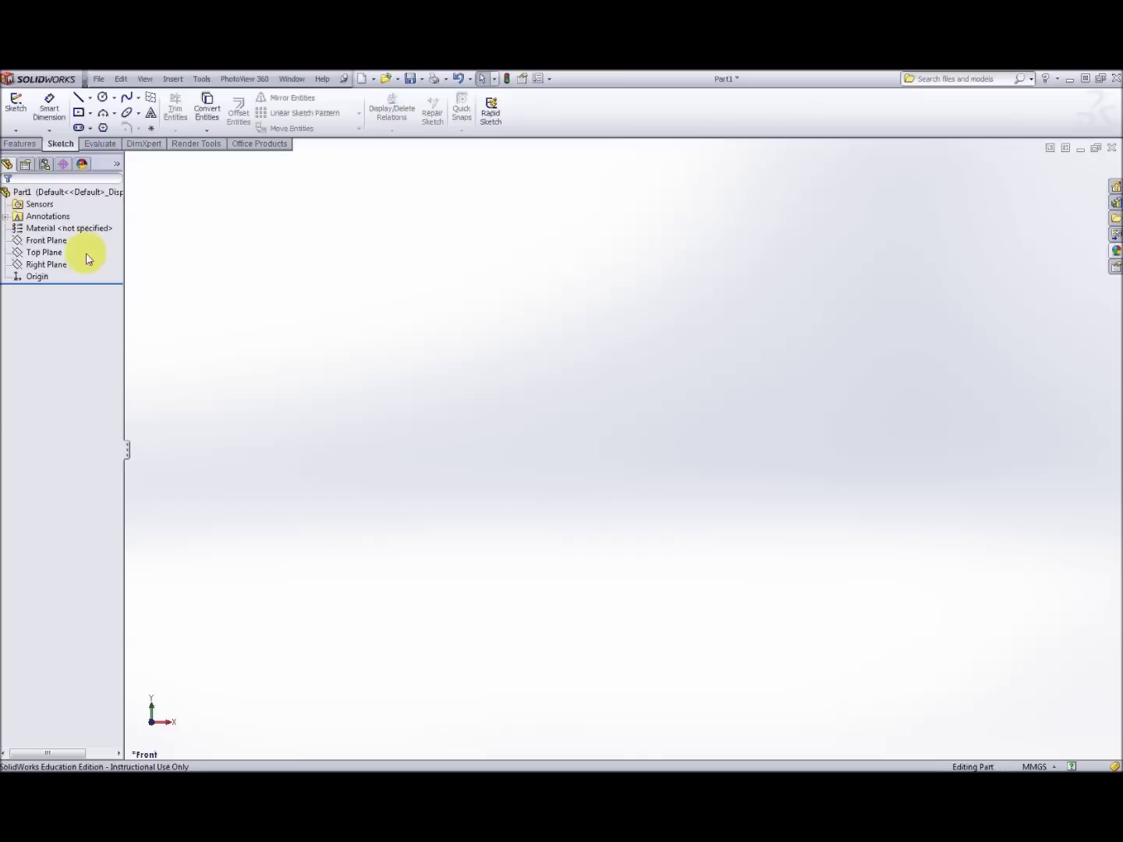
# Start a sketch on the Front Plane and insert the saw image img-211102759-0001.jpg as a sketch picture
pyautogui.click(43, 240)
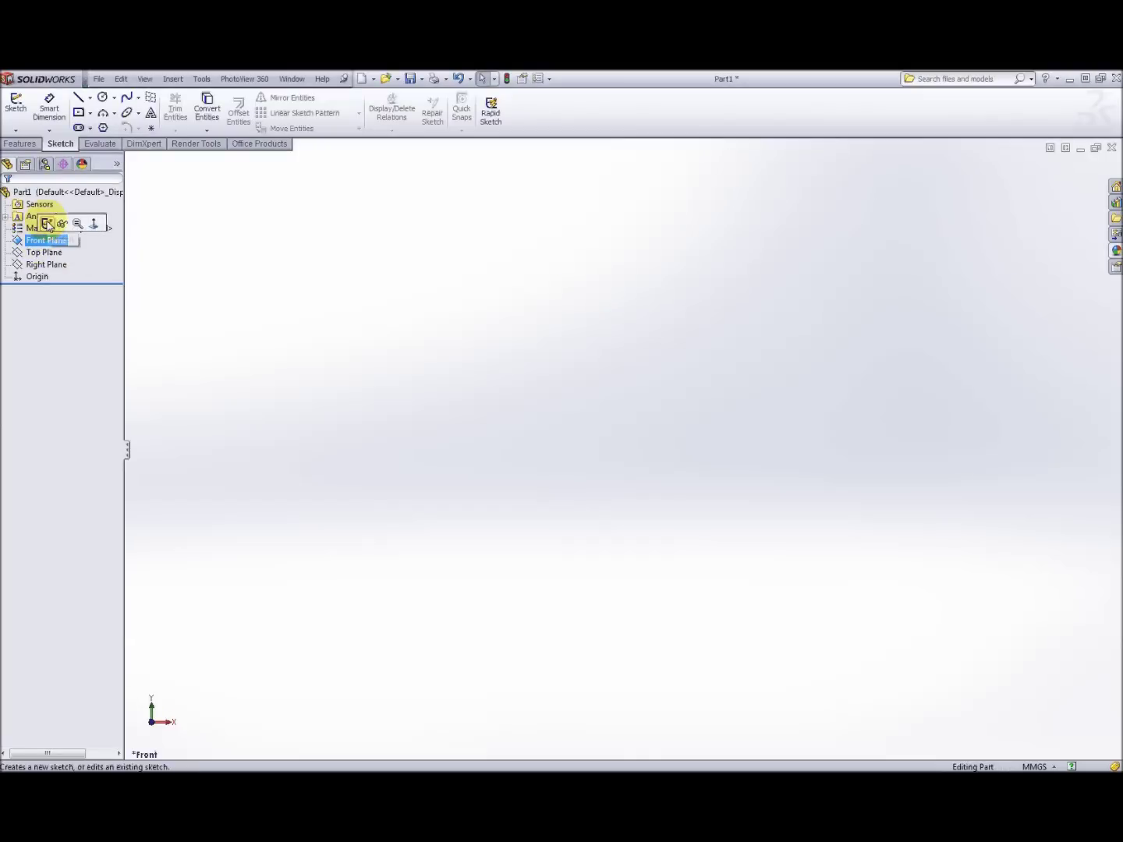
pyautogui.click(47, 224)
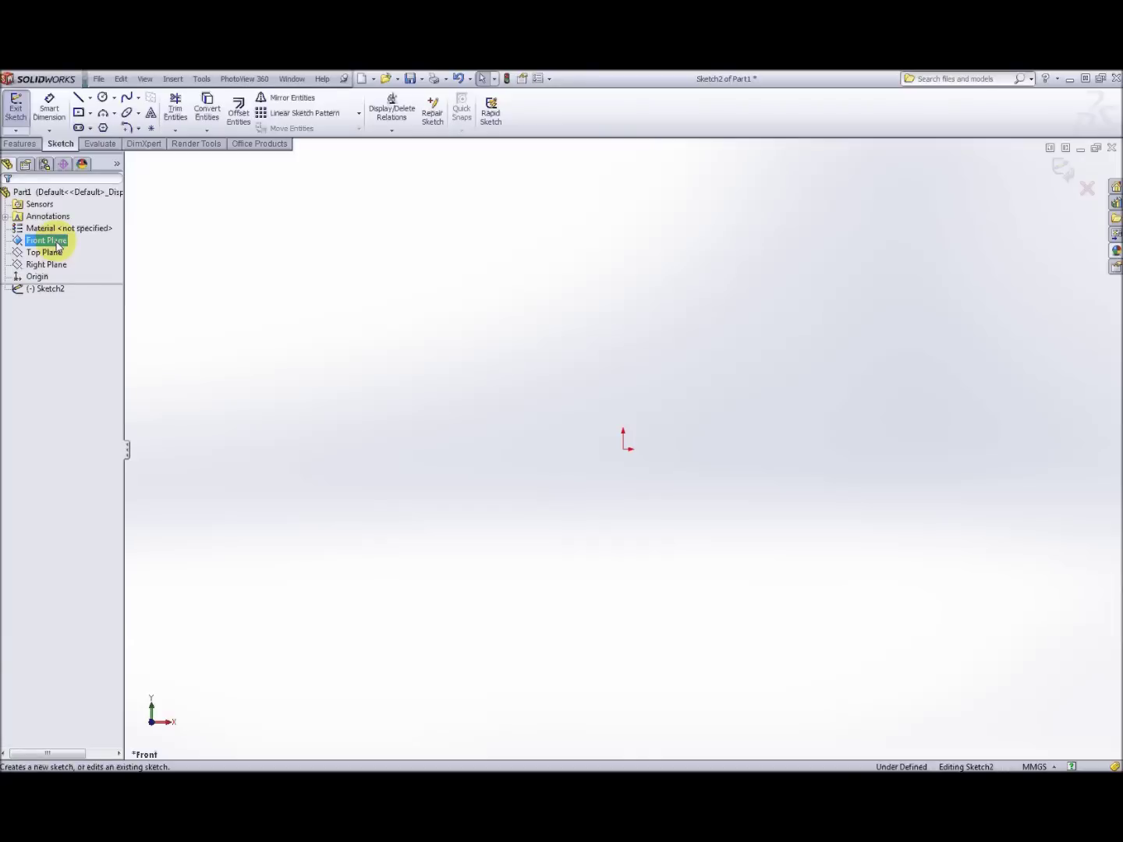
pyautogui.click(202, 79)
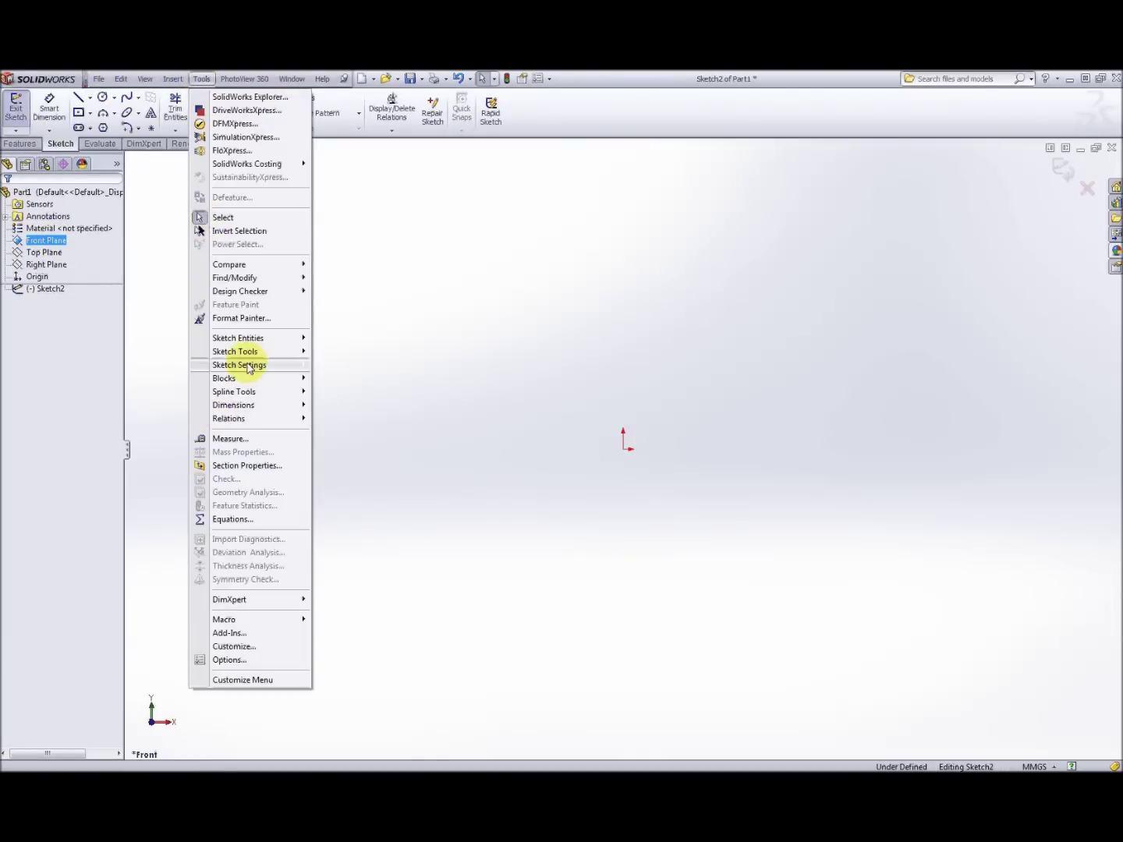
pyautogui.moveTo(258, 355)
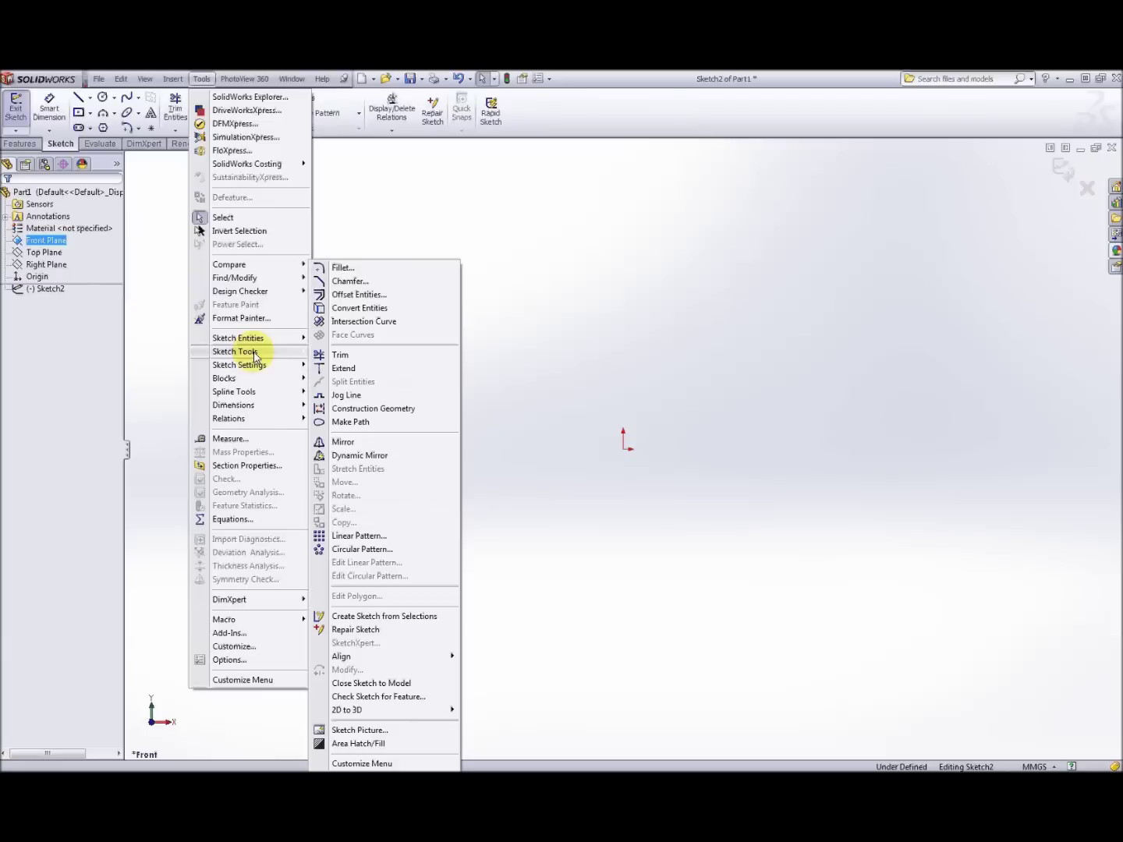
pyautogui.click(368, 731)
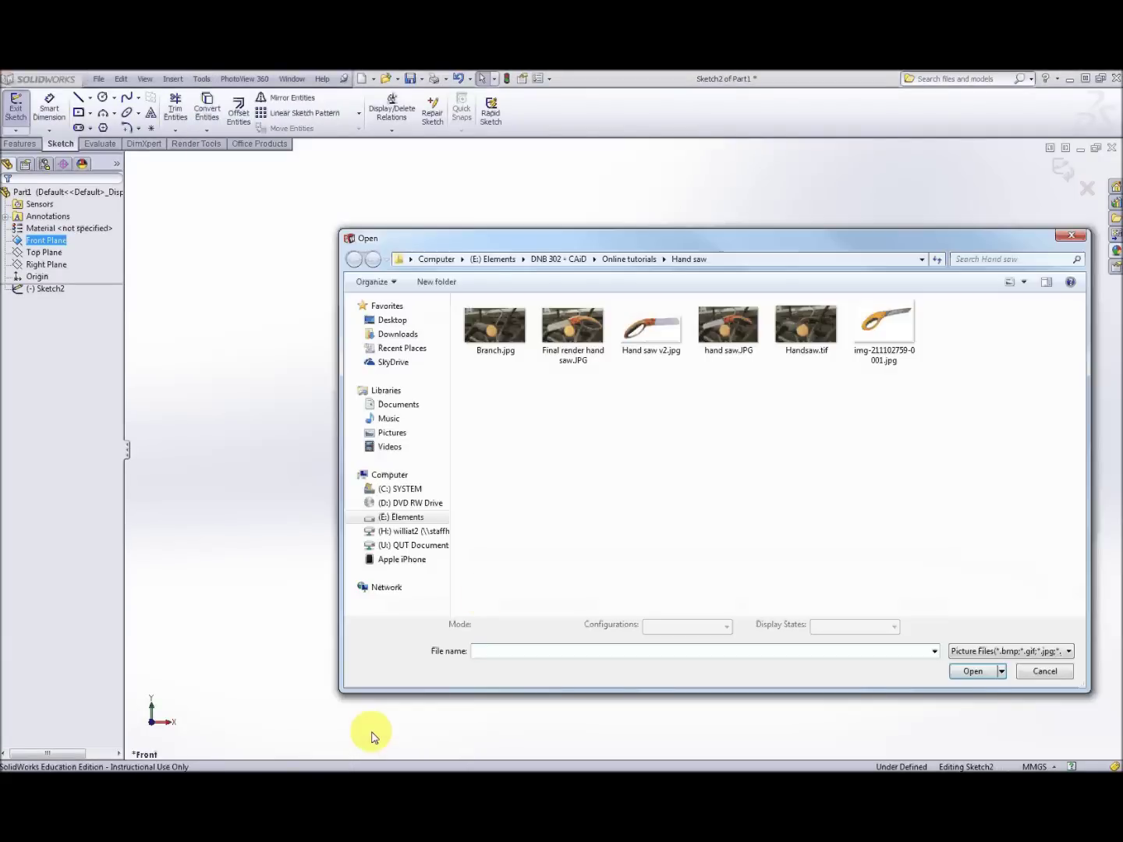
pyautogui.doubleClick(880, 327)
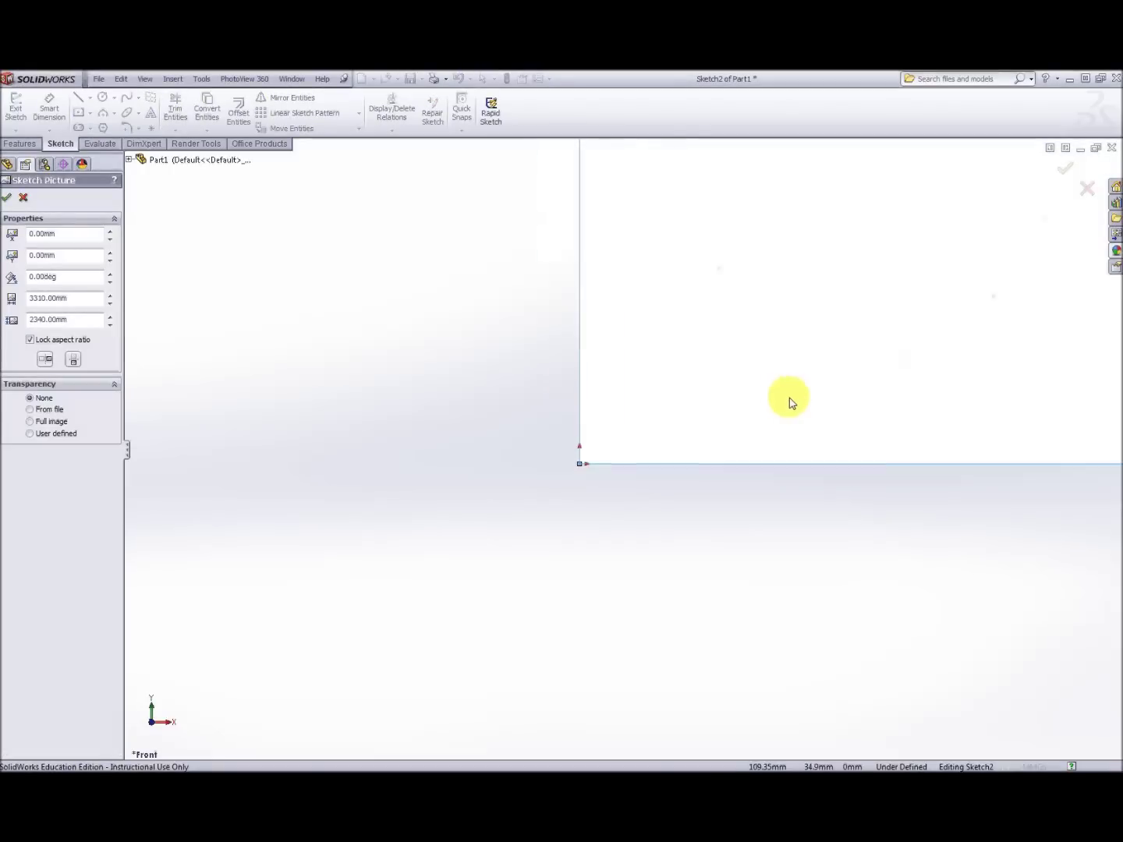
# Scale the sketch picture down to about 405 mm wide and position it with the saw's upper rivet hole on the origin
pyautogui.moveTo(526, 475)
pyautogui.mouseDown()
pyautogui.moveTo(553, 483)
pyautogui.moveTo(605, 473)
pyautogui.moveTo(538, 464)
pyautogui.moveTo(524, 512)
pyautogui.mouseUp()
pyautogui.moveTo(735, 479)
pyautogui.mouseDown()
pyautogui.moveTo(581, 458)
pyautogui.moveTo(476, 556)
pyautogui.moveTo(379, 686)
pyautogui.mouseUp()
pyautogui.scroll(3, 476, 509)
pyautogui.scroll(-5, 503, 521)
pyautogui.scroll(5, 541, 534)
pyautogui.moveTo(570, 378)
pyautogui.mouseDown()
pyautogui.moveTo(516, 252)
pyautogui.moveTo(501, 255)
pyautogui.mouseUp()
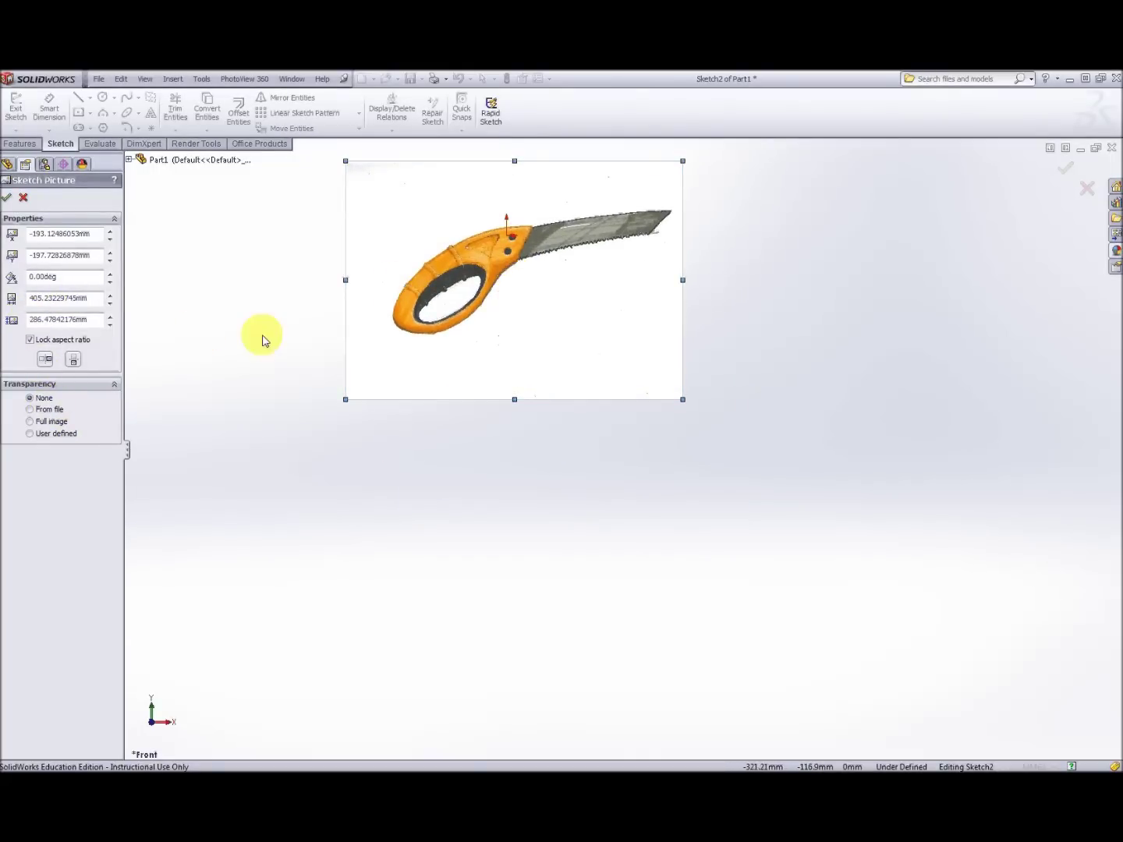
pyautogui.moveTo(531, 292); pyautogui.dragTo(534, 291)
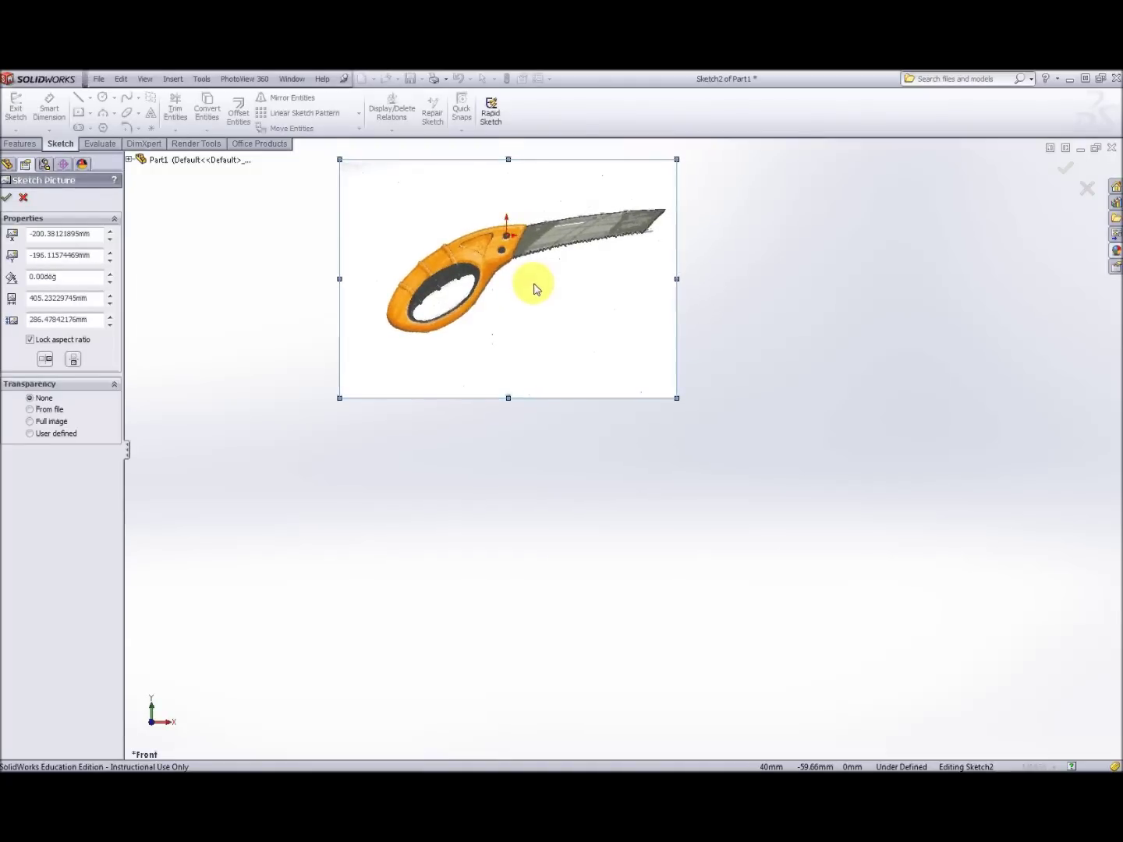
pyautogui.press('z')
pyautogui.scroll(-8, 530, 289)
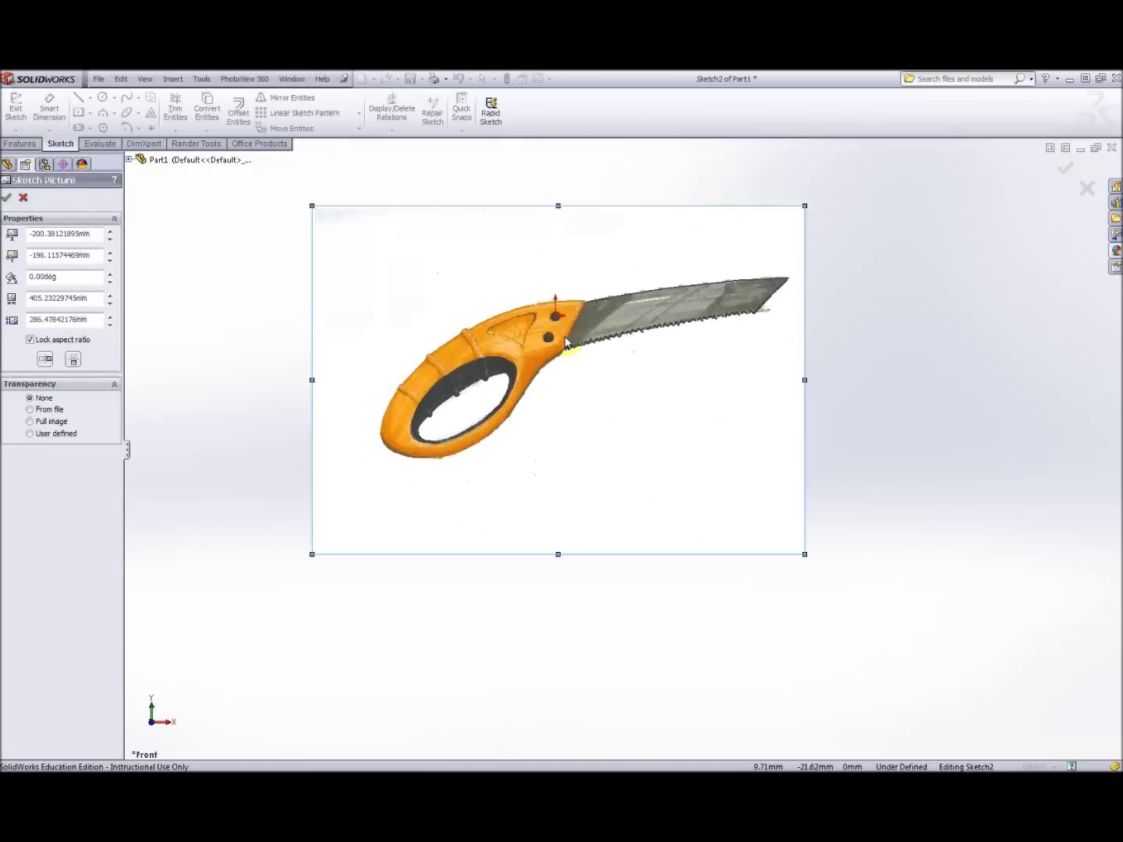
pyautogui.moveTo(566, 344); pyautogui.dragTo(565, 334)
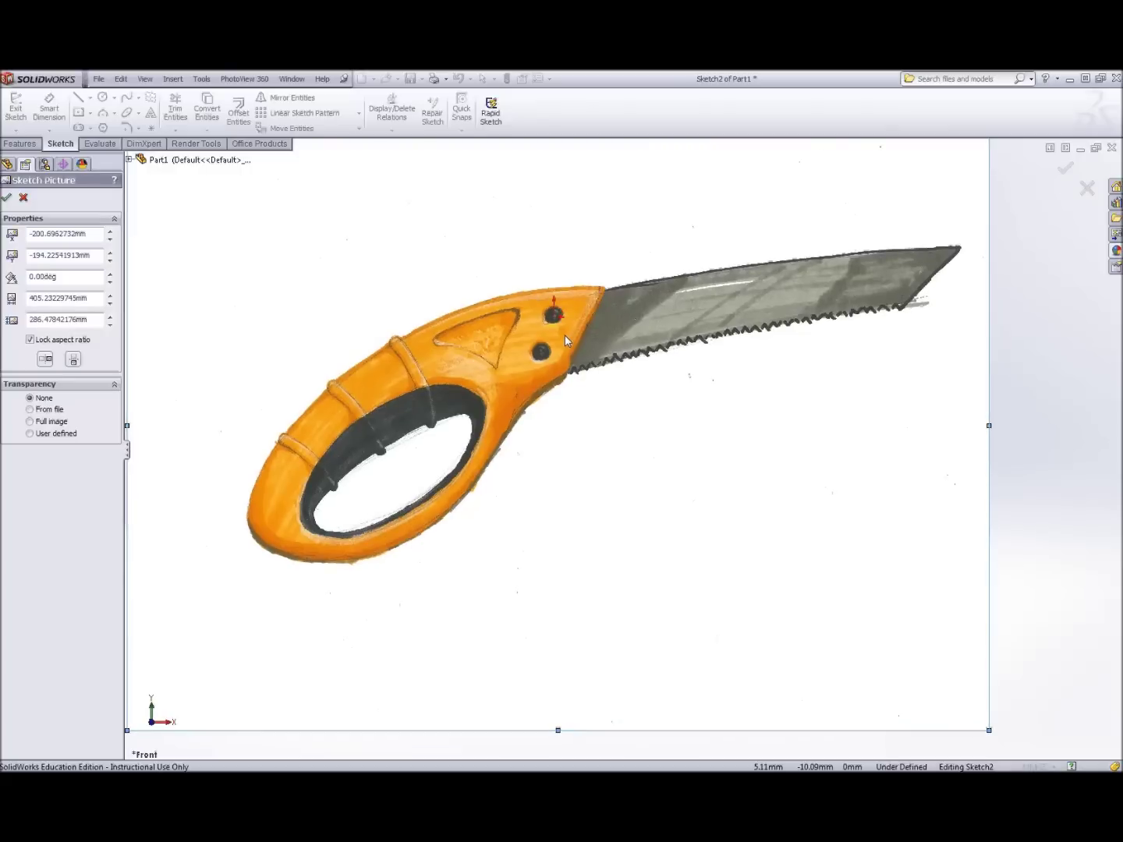
pyautogui.press('z')
pyautogui.press('z')
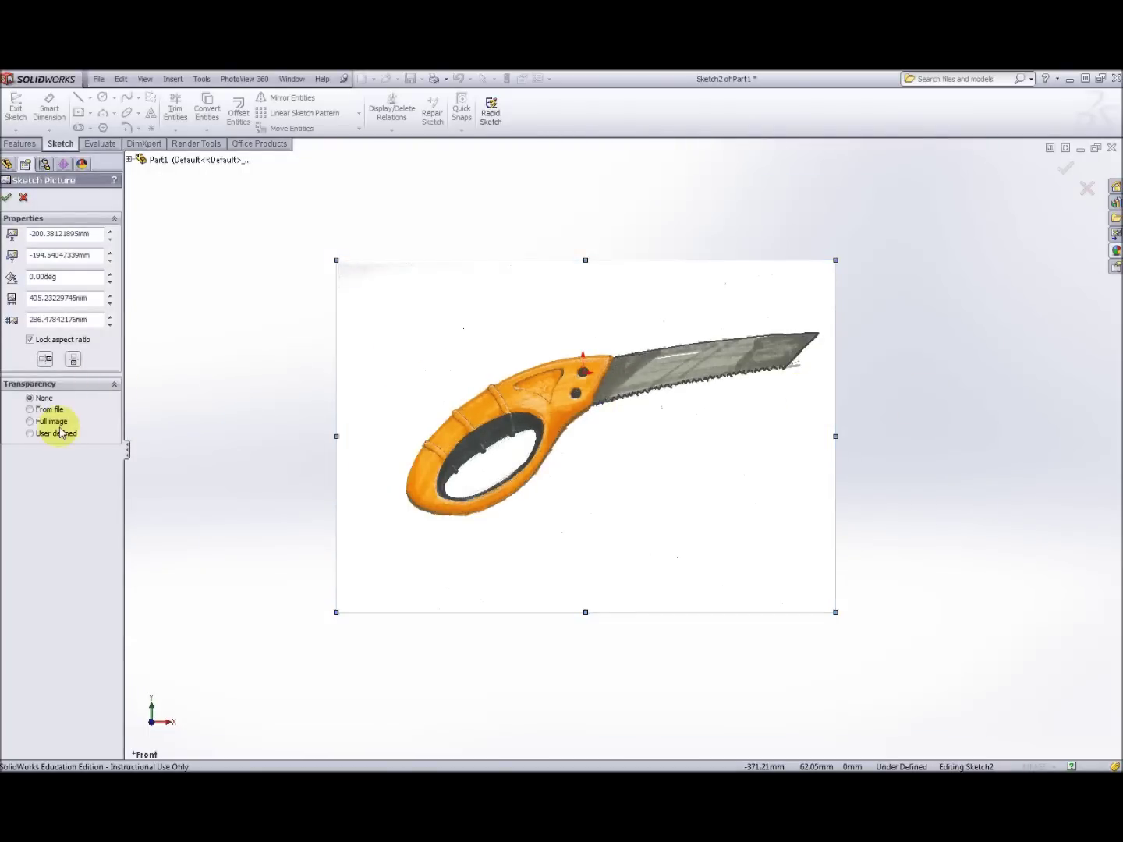
# Apply full-image transparency of 0.58 to the sketch picture, accept it and exit the sketch
pyautogui.click(30, 421)
pyautogui.moveTo(31, 471); pyautogui.dragTo(61, 472)
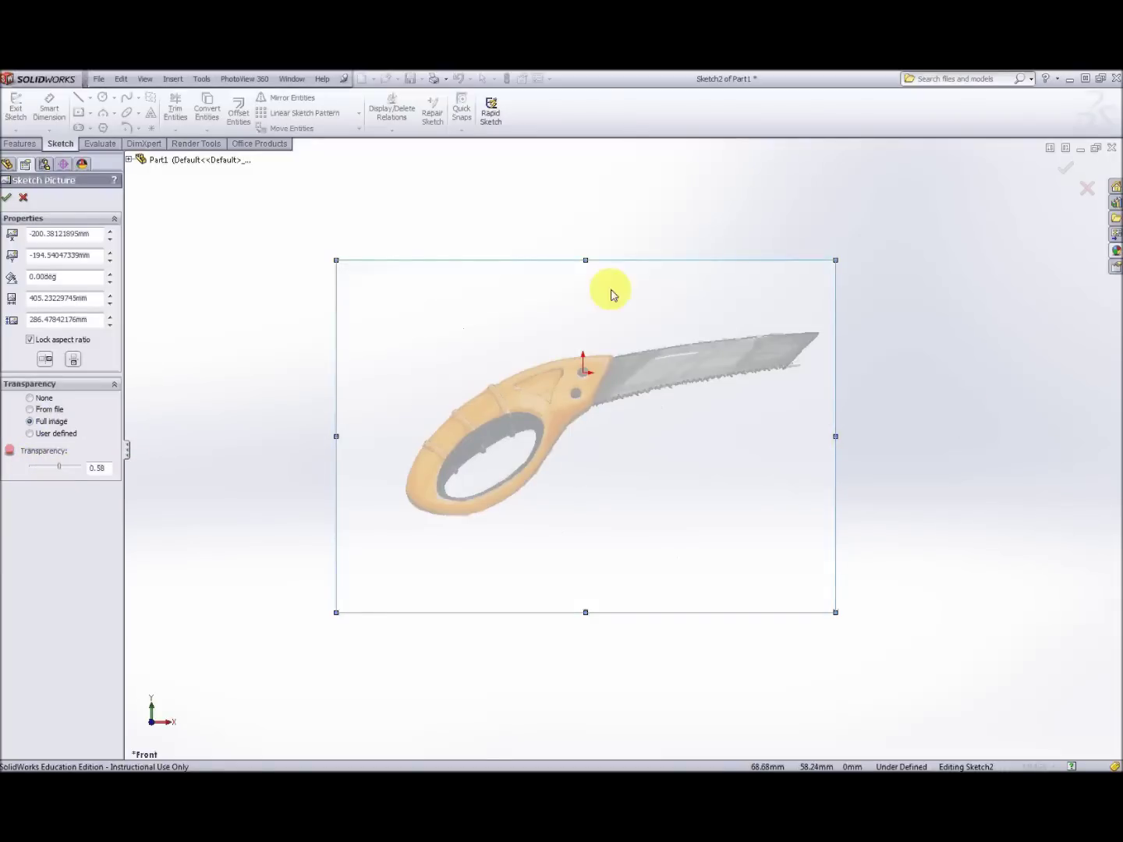
pyautogui.click(6, 199)
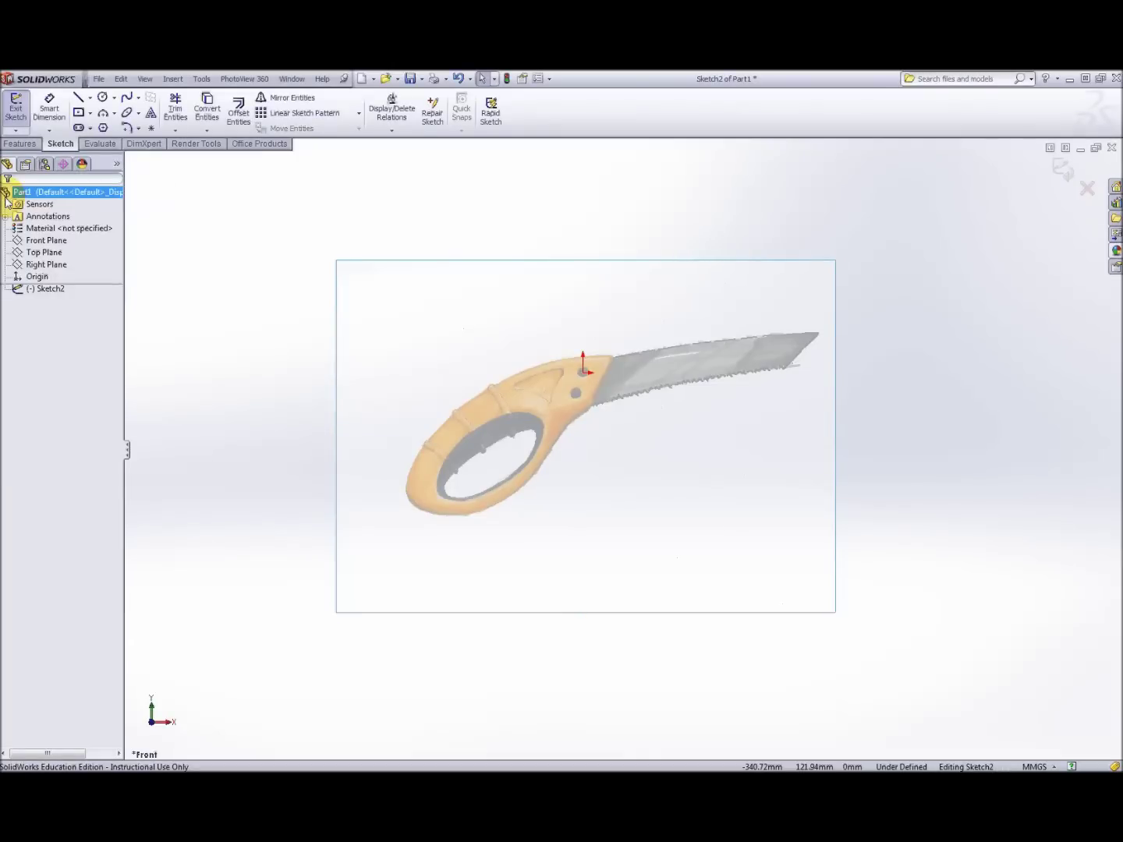
pyautogui.click(15, 107)
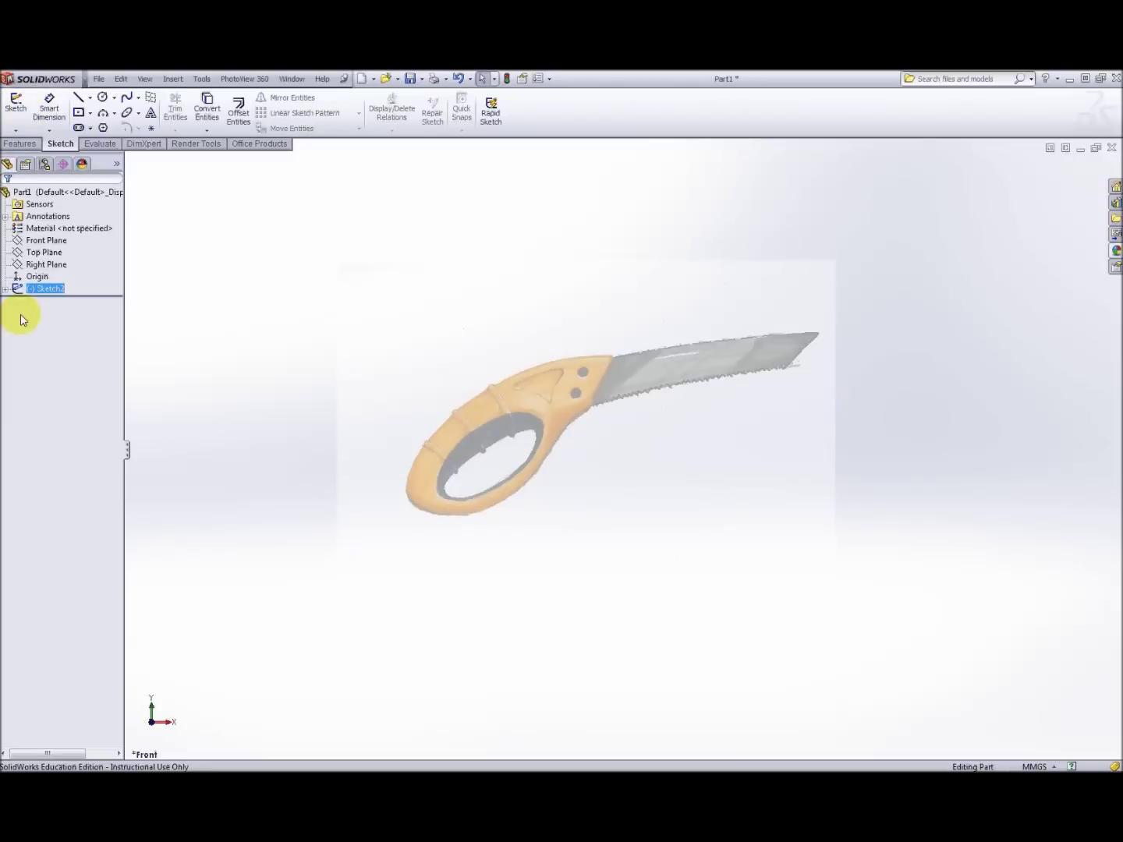
# Start a new sketch on the Front Plane and trace the outer outline of the saw handle with a spline
pyautogui.click(48, 242)
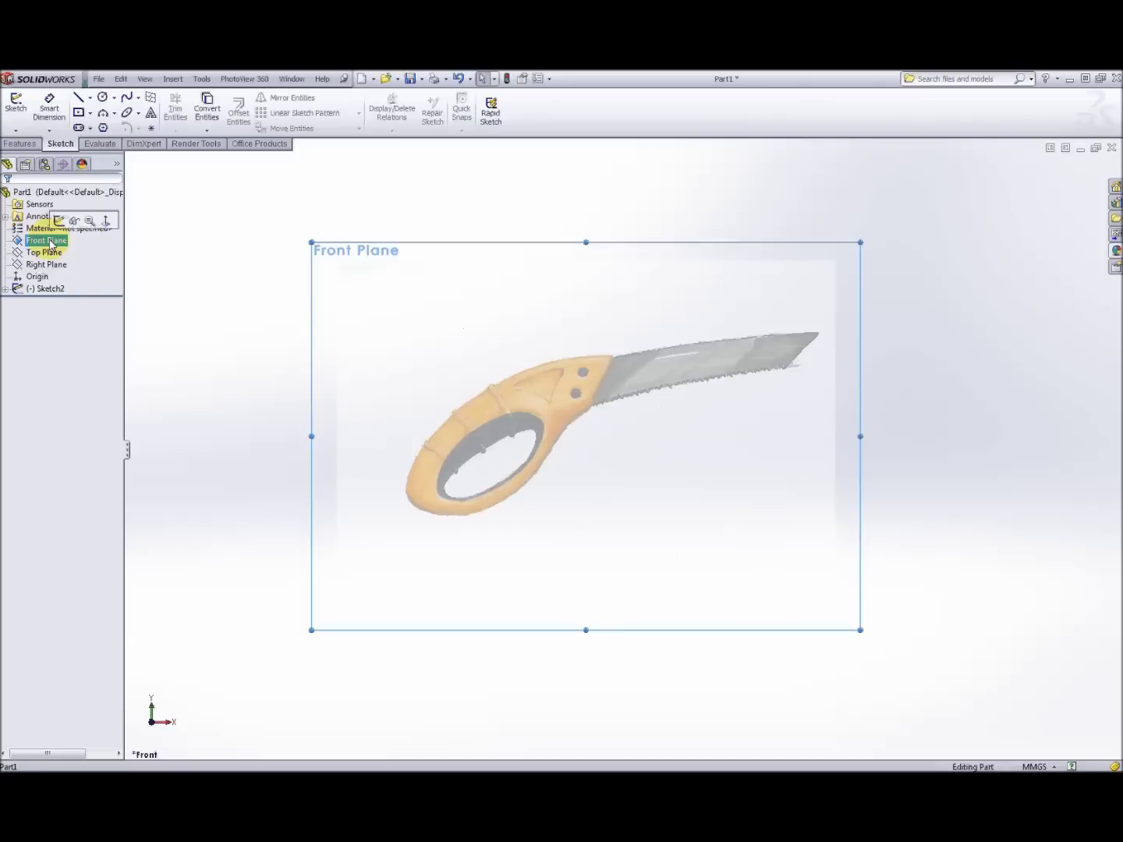
pyautogui.click(59, 221)
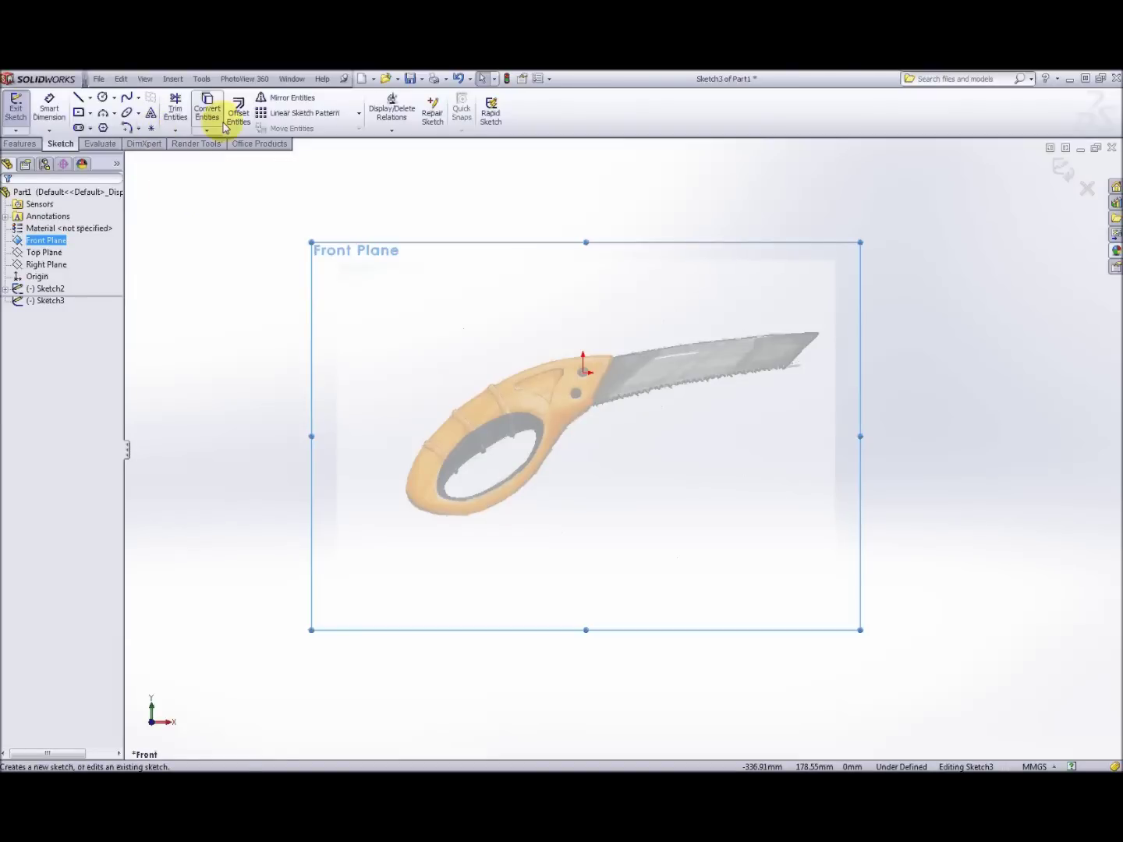
pyautogui.click(128, 101)
pyautogui.scroll(-6, 556, 459)
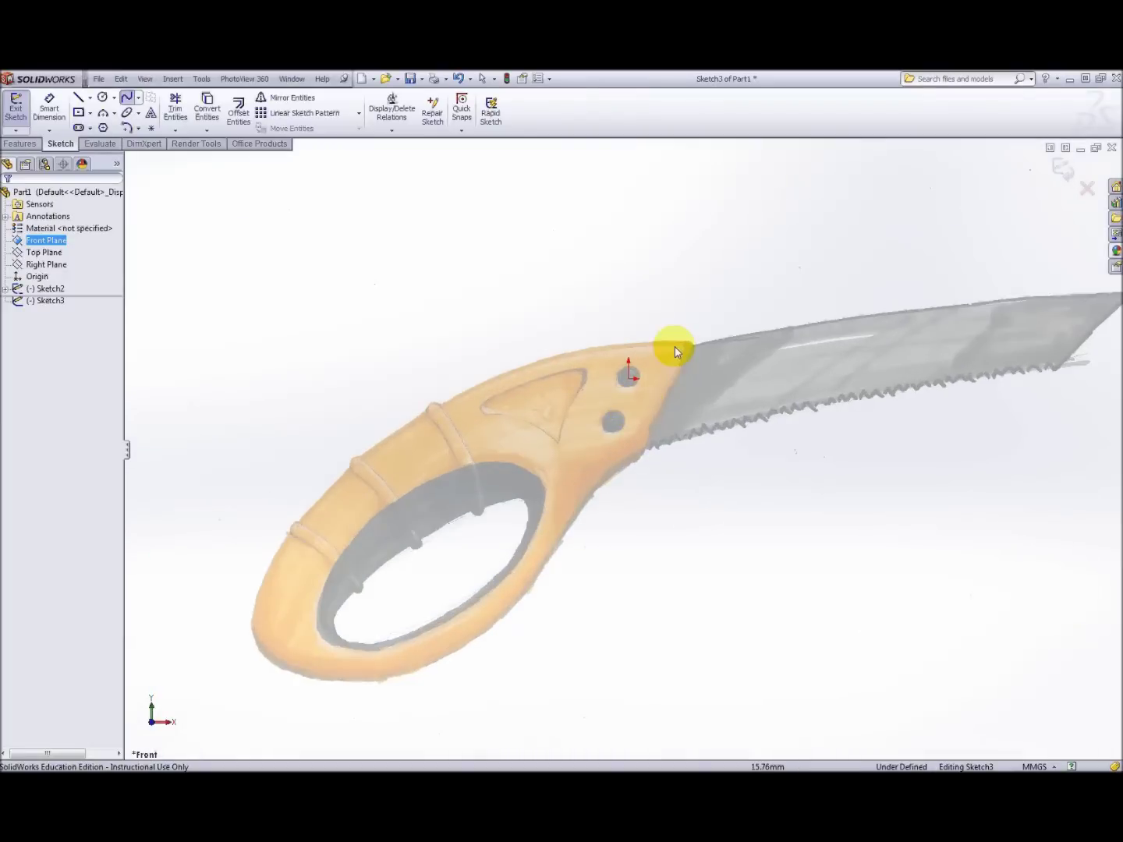
pyautogui.click(526, 368)
pyautogui.click(523, 368)
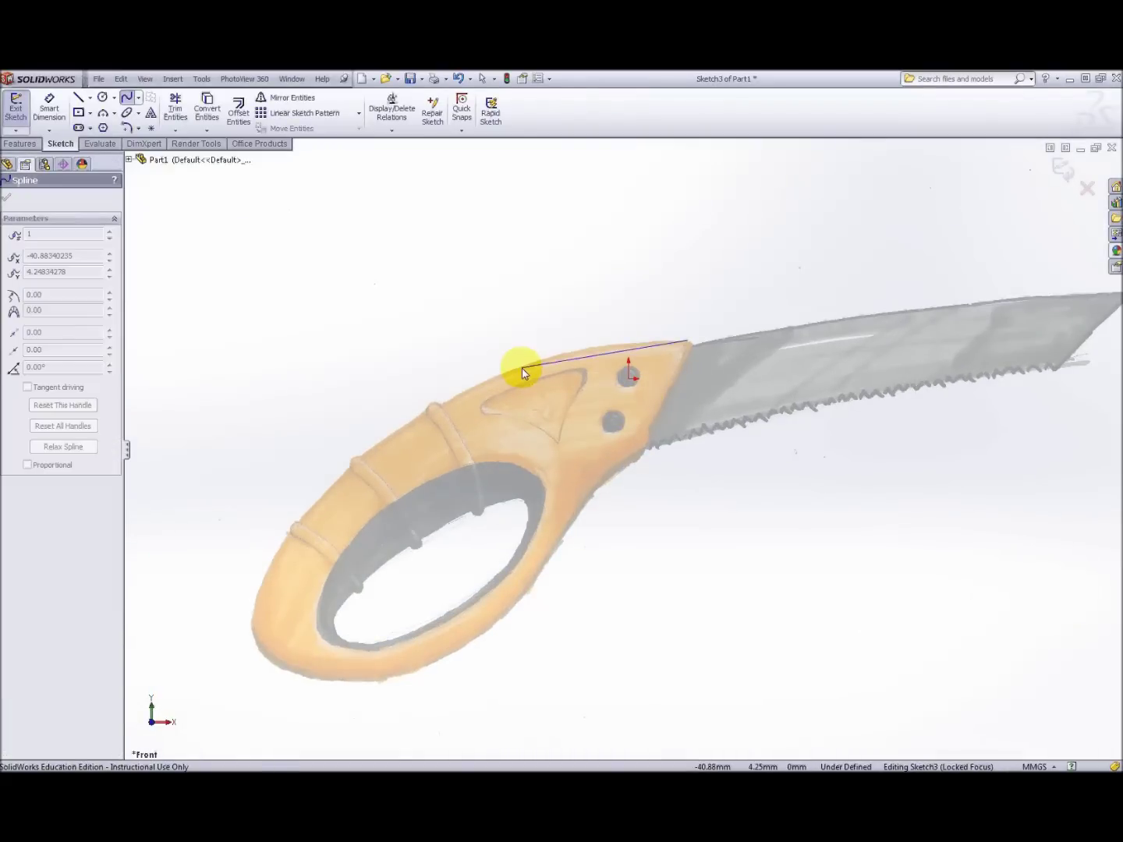
pyautogui.click(368, 452)
pyautogui.click(267, 572)
pyautogui.click(253, 618)
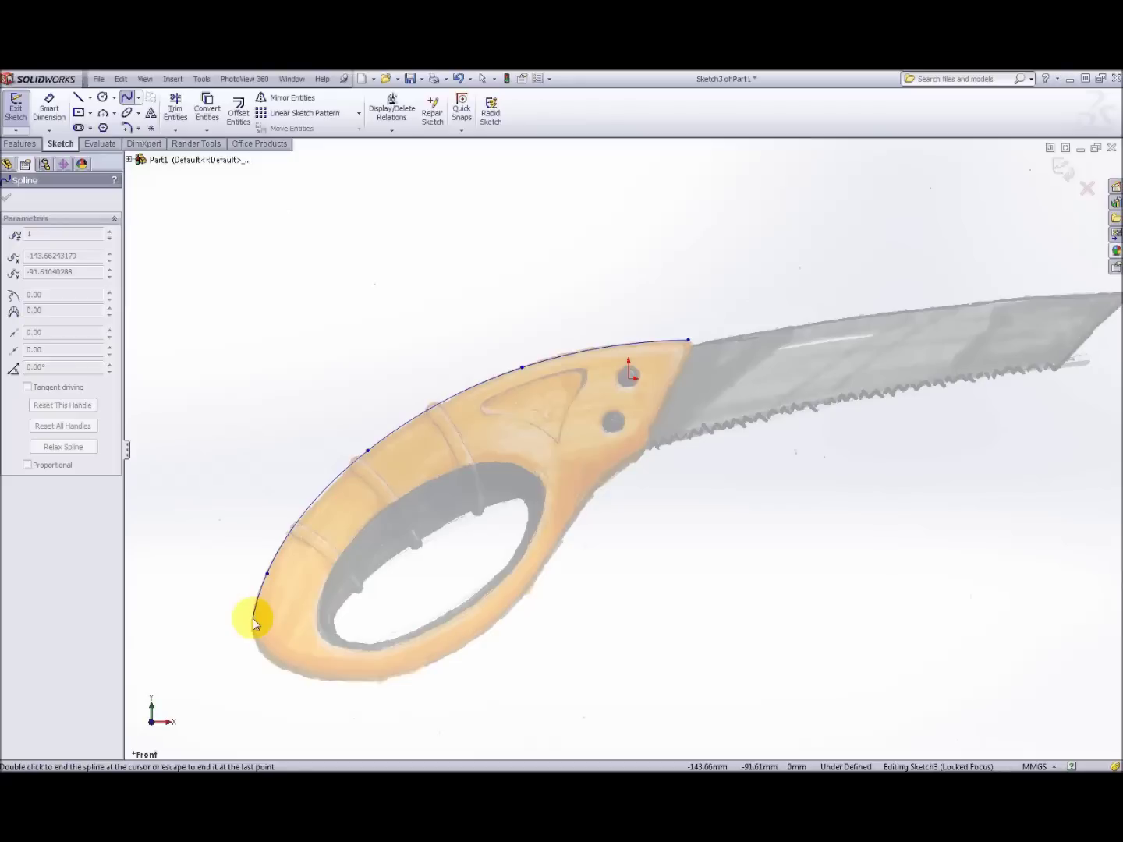
pyautogui.click(279, 668)
pyautogui.click(390, 678)
pyautogui.click(534, 579)
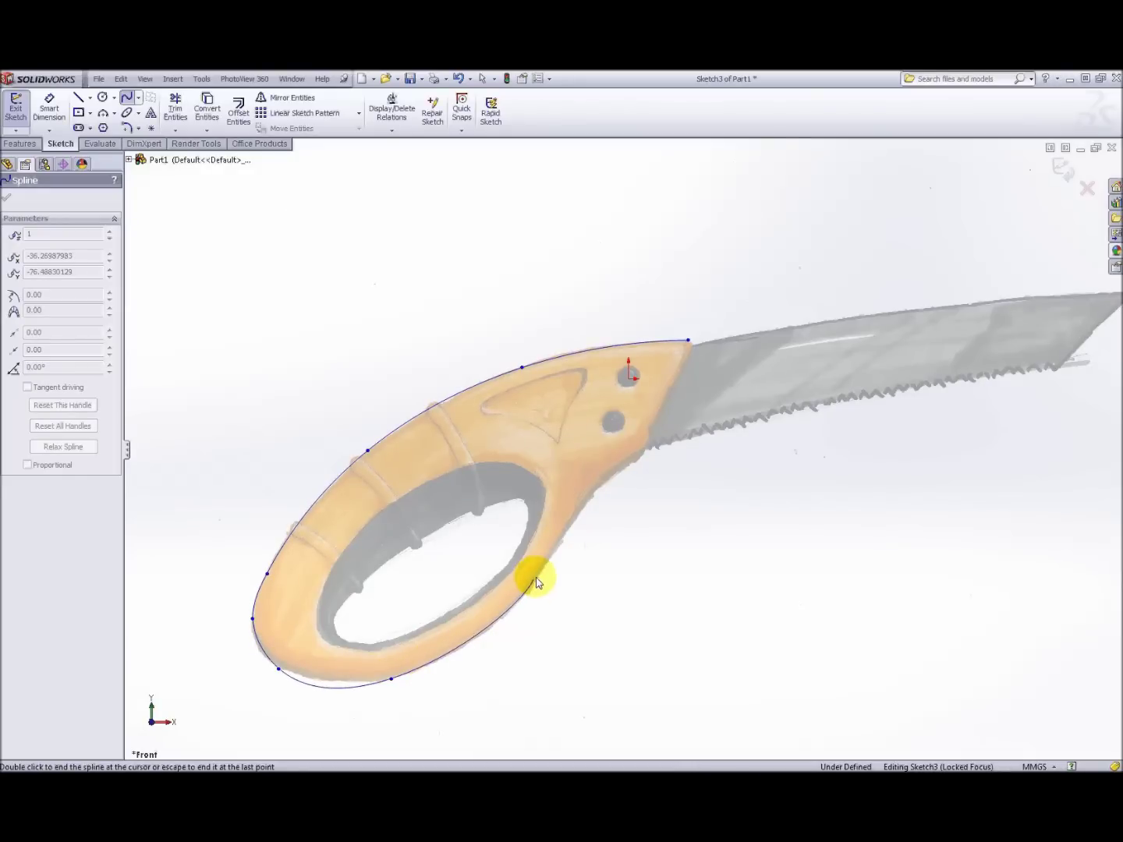
pyautogui.click(593, 493)
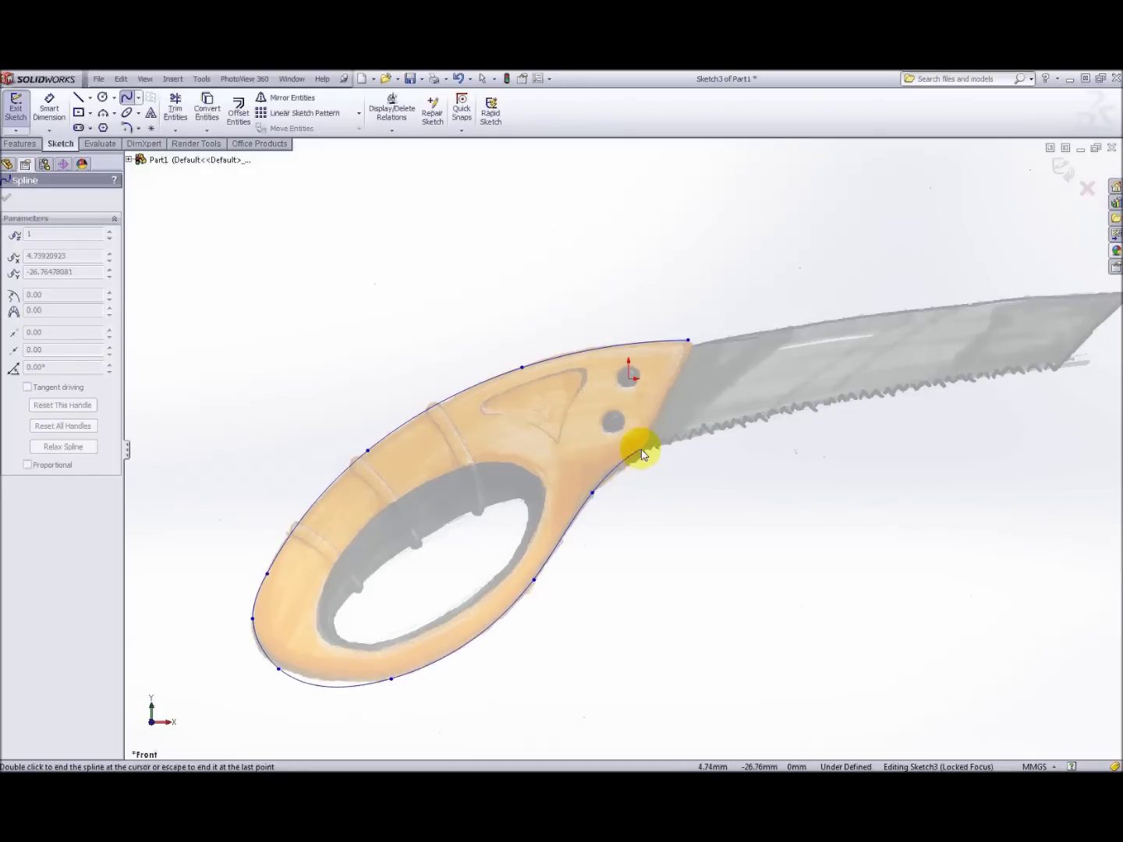
pyautogui.click(641, 457)
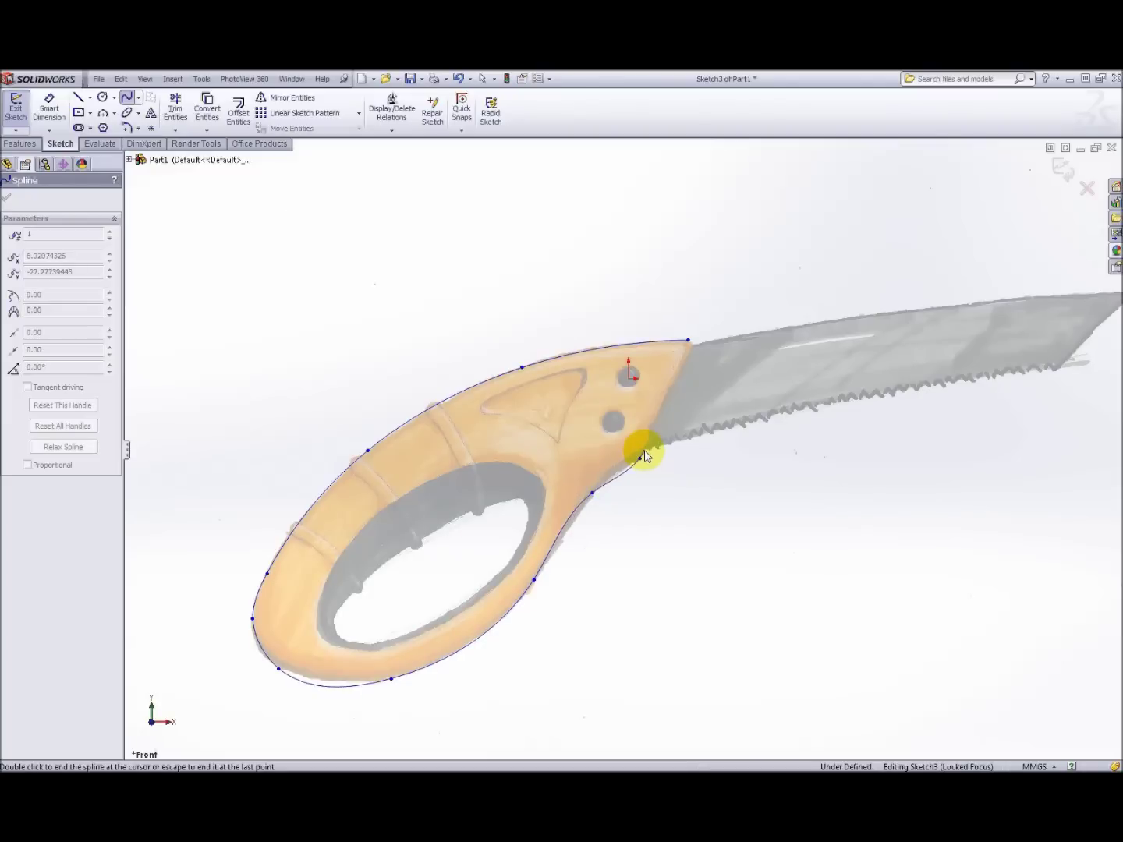
pyautogui.click(689, 340)
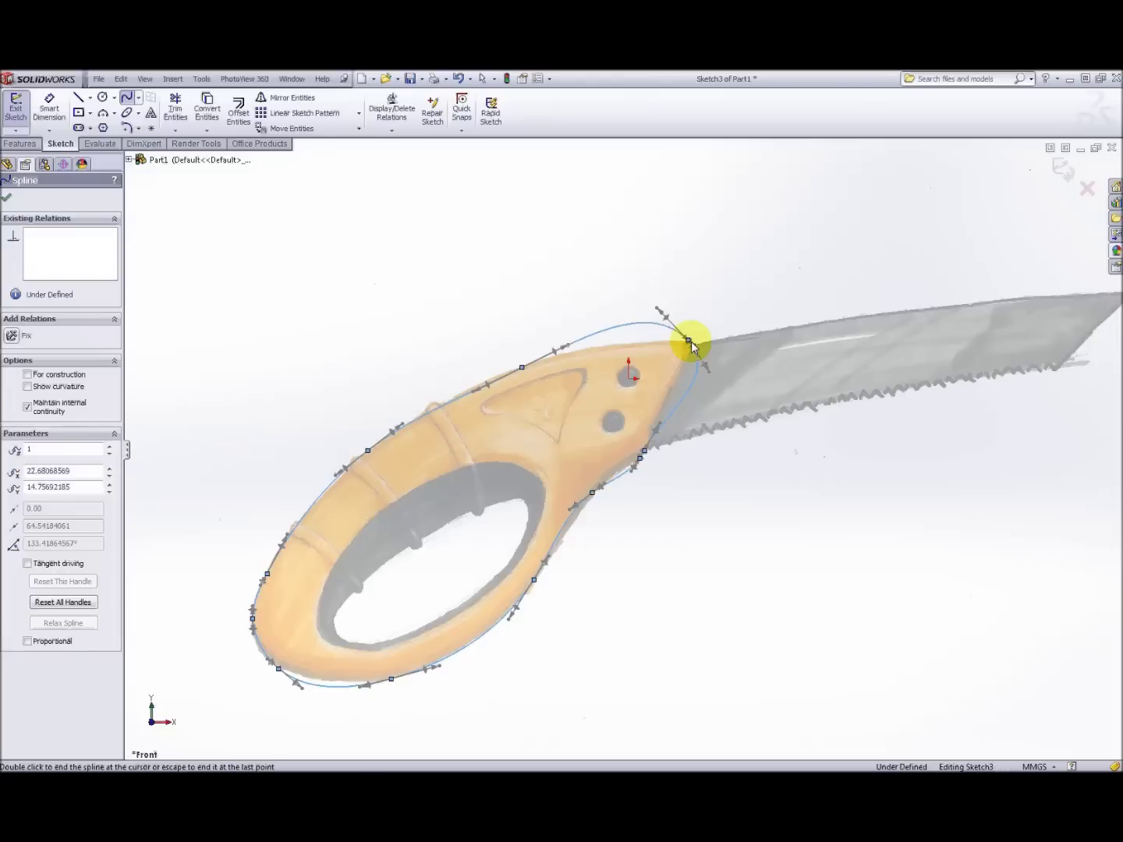
pyautogui.press('Escape')
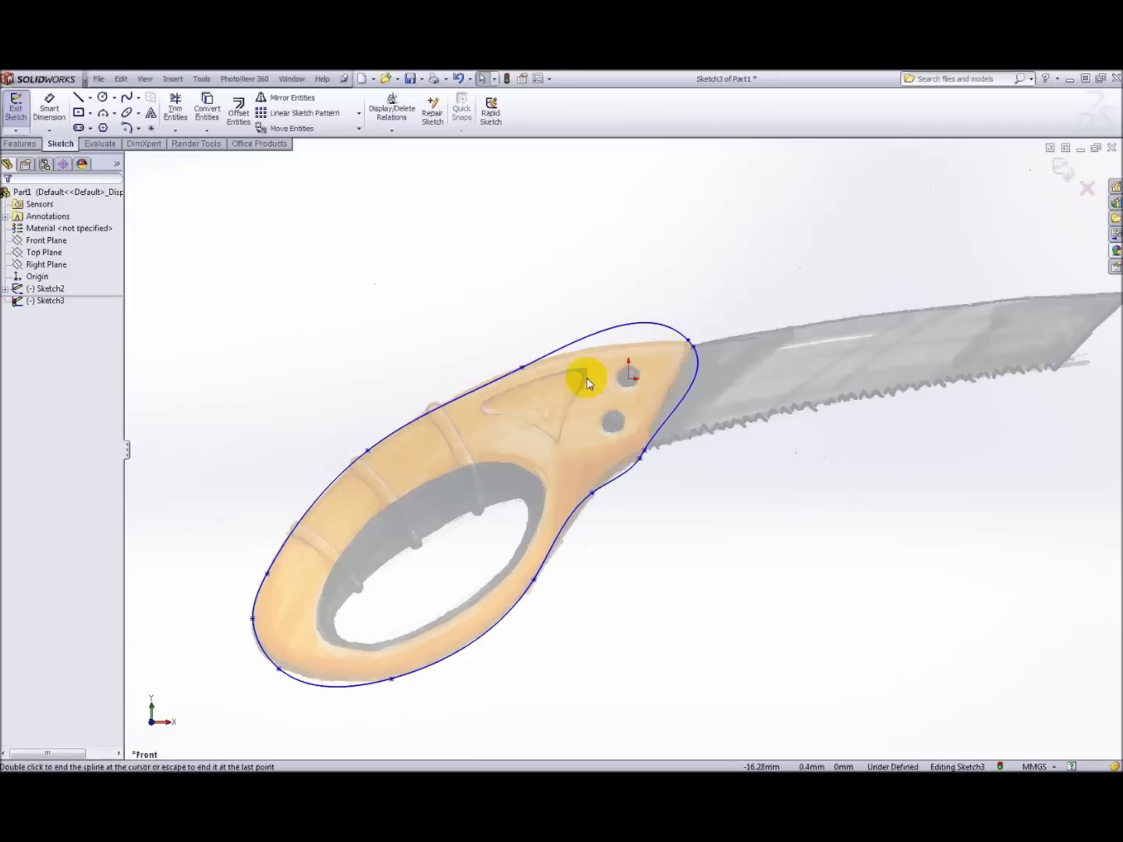
# Adjust the spline's tangent handles at the handle's upper front tip to follow the top edge and the blade joint
pyautogui.doubleClick(687, 343)
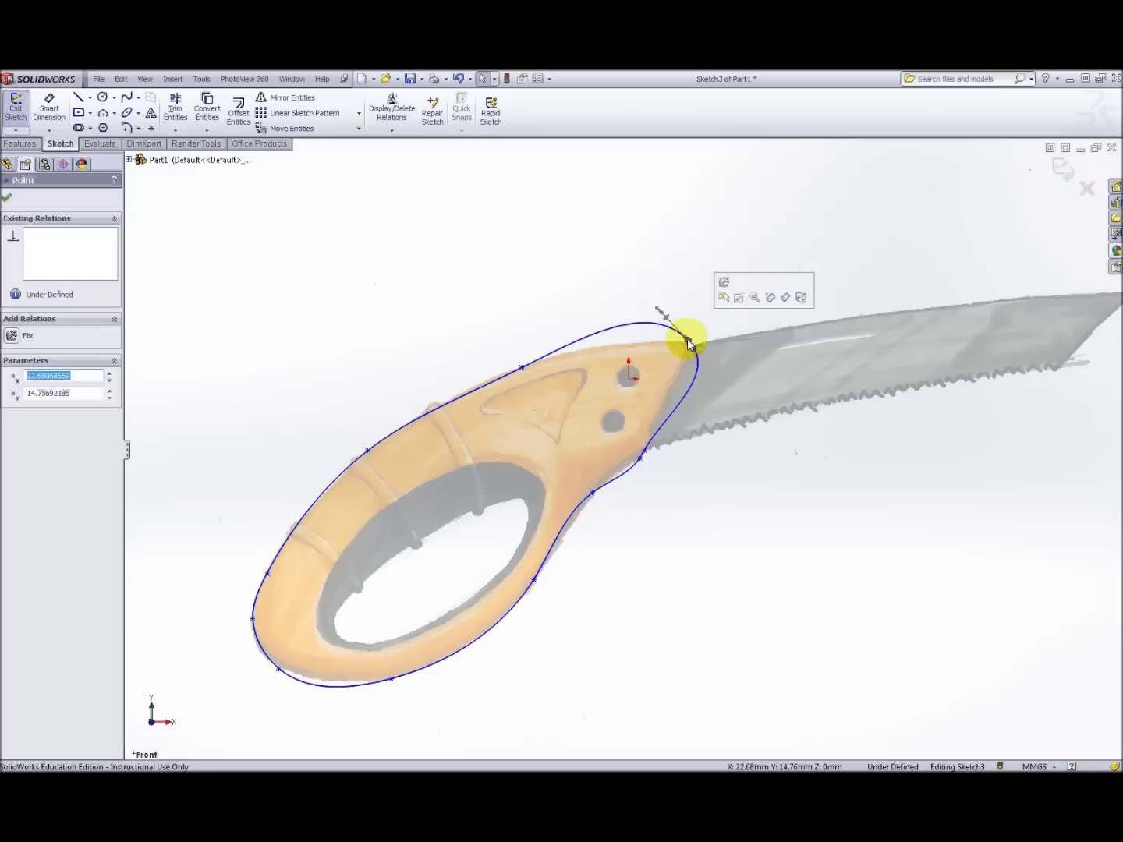
pyautogui.moveTo(656, 307); pyautogui.dragTo(653, 346)
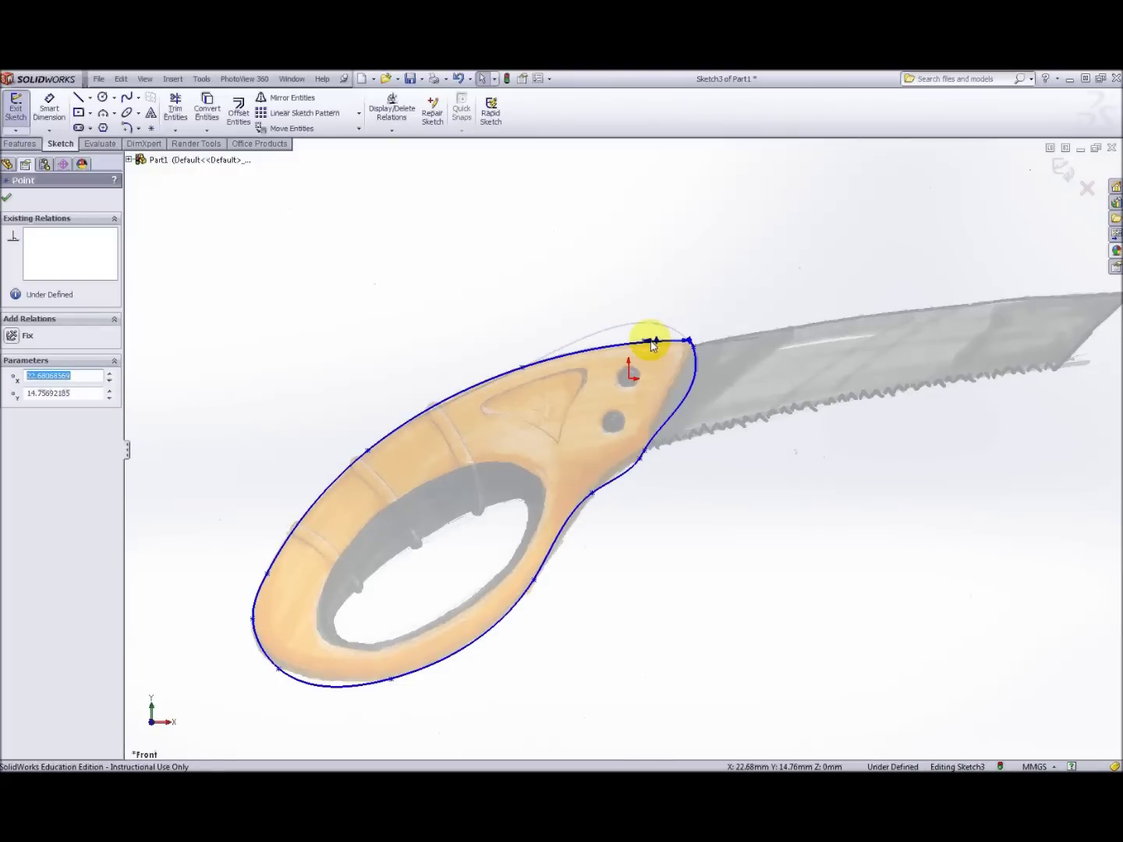
pyautogui.moveTo(653, 346); pyautogui.dragTo(656, 343)
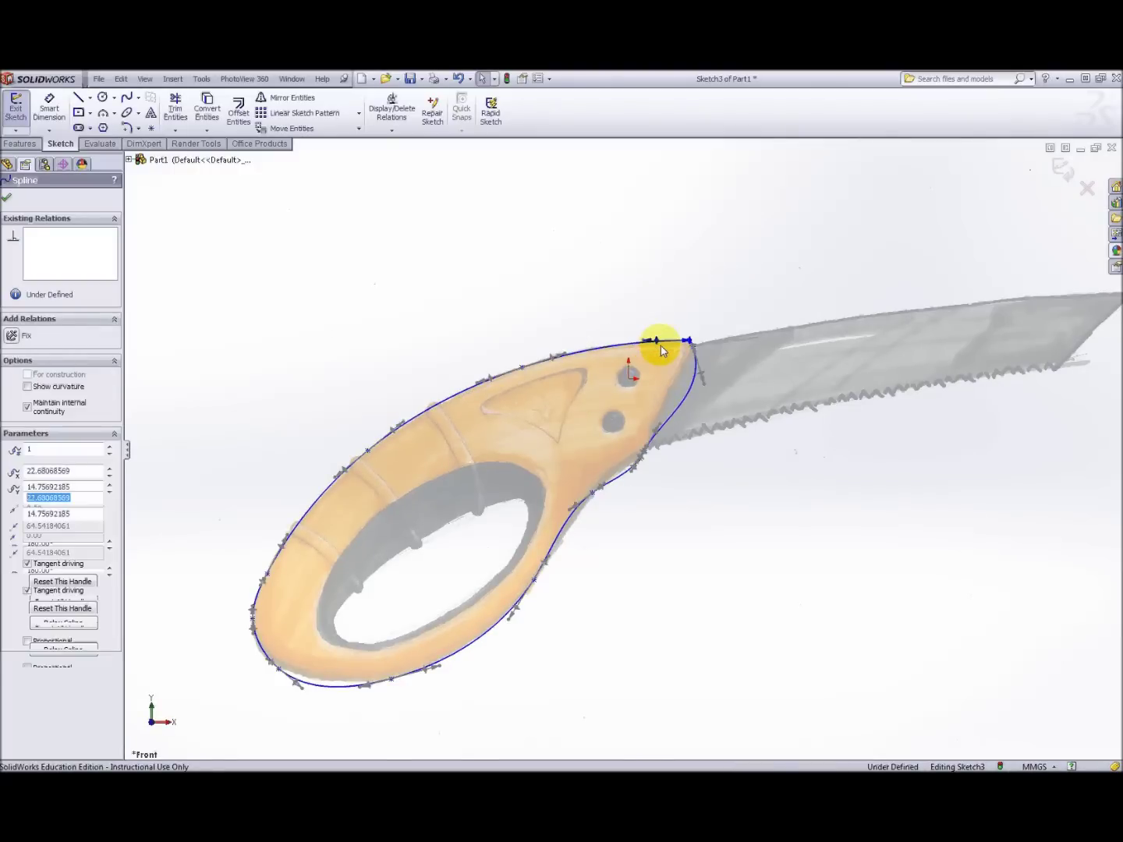
pyautogui.click(698, 386)
pyautogui.moveTo(698, 386); pyautogui.dragTo(674, 445)
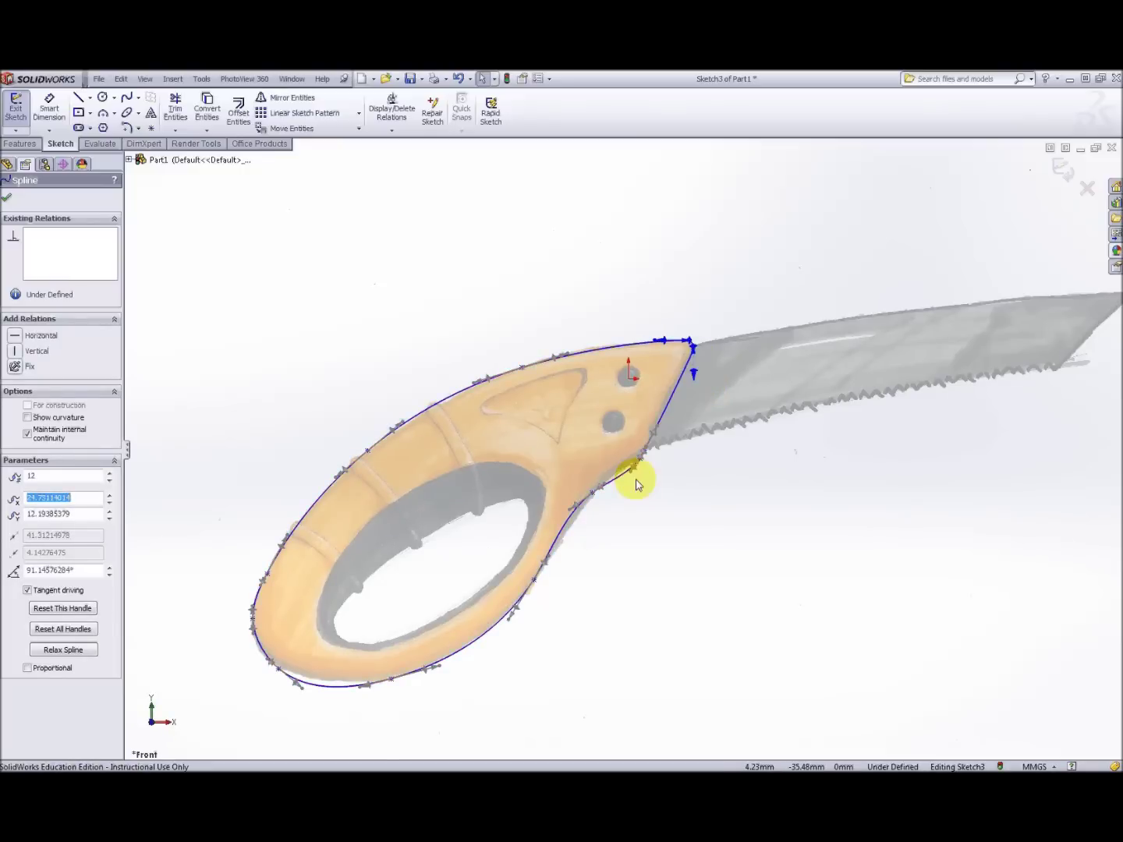
# Refine the spline along the blade joint by adjusting the lower corner's tangent and the upper tip's point and tangent
pyautogui.scroll(-3, 626, 468)
pyautogui.click(629, 453)
pyautogui.moveTo(630, 455); pyautogui.dragTo(672, 367)
pyautogui.scroll(3, 759, 197)
pyautogui.scroll(-3, 695, 378)
pyautogui.scroll(-2, 696, 377)
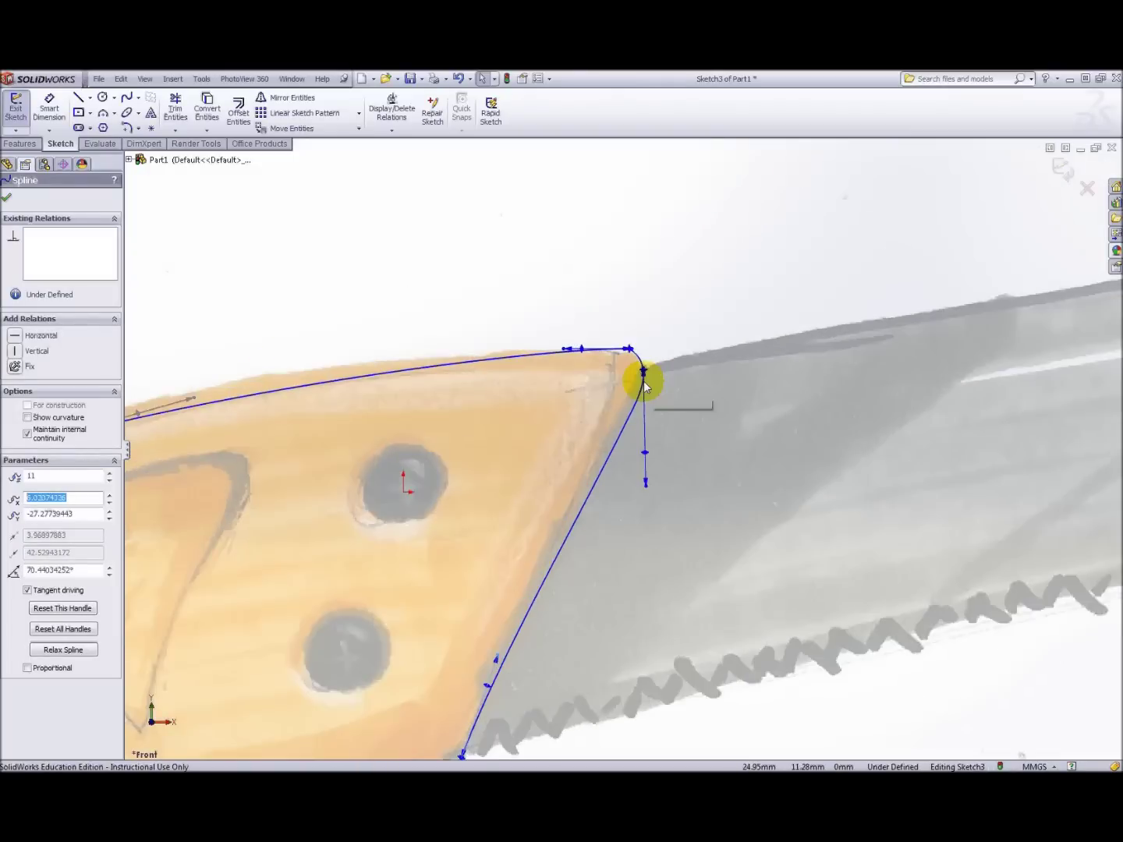
pyautogui.moveTo(644, 383); pyautogui.dragTo(638, 368)
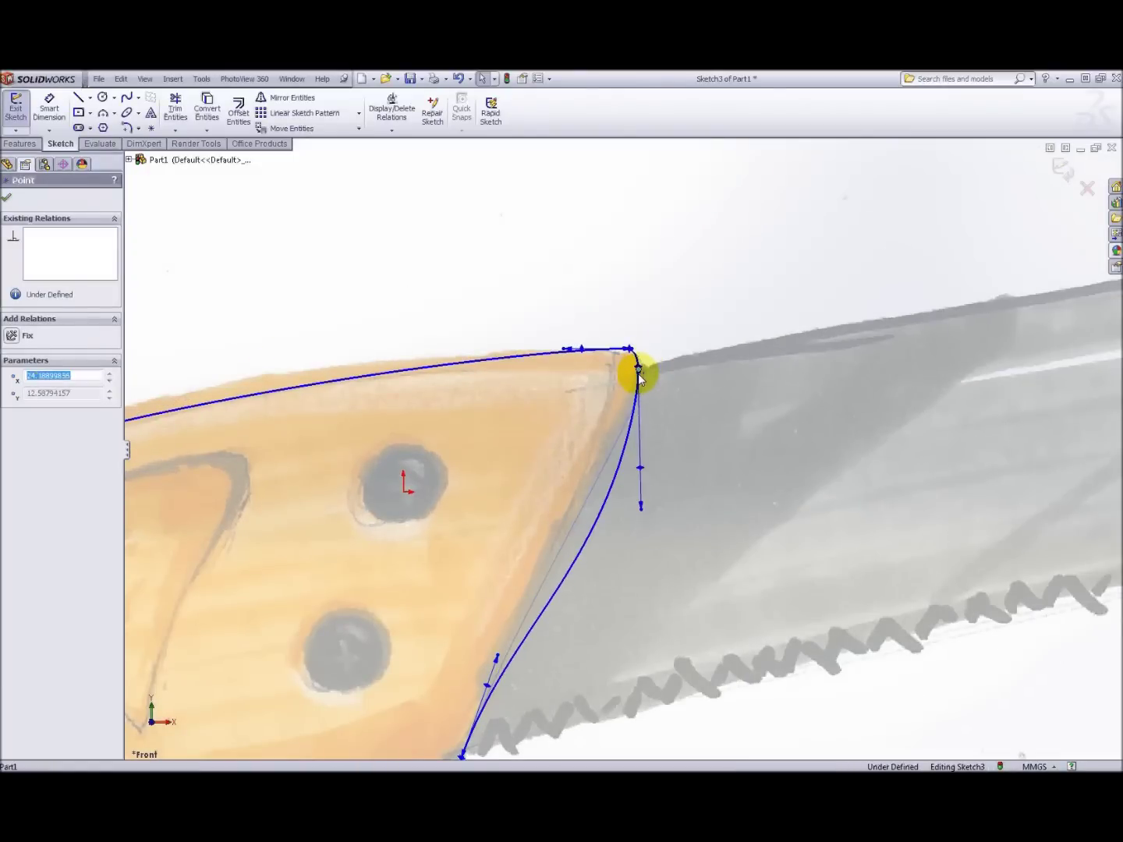
pyautogui.moveTo(642, 508); pyautogui.dragTo(614, 506)
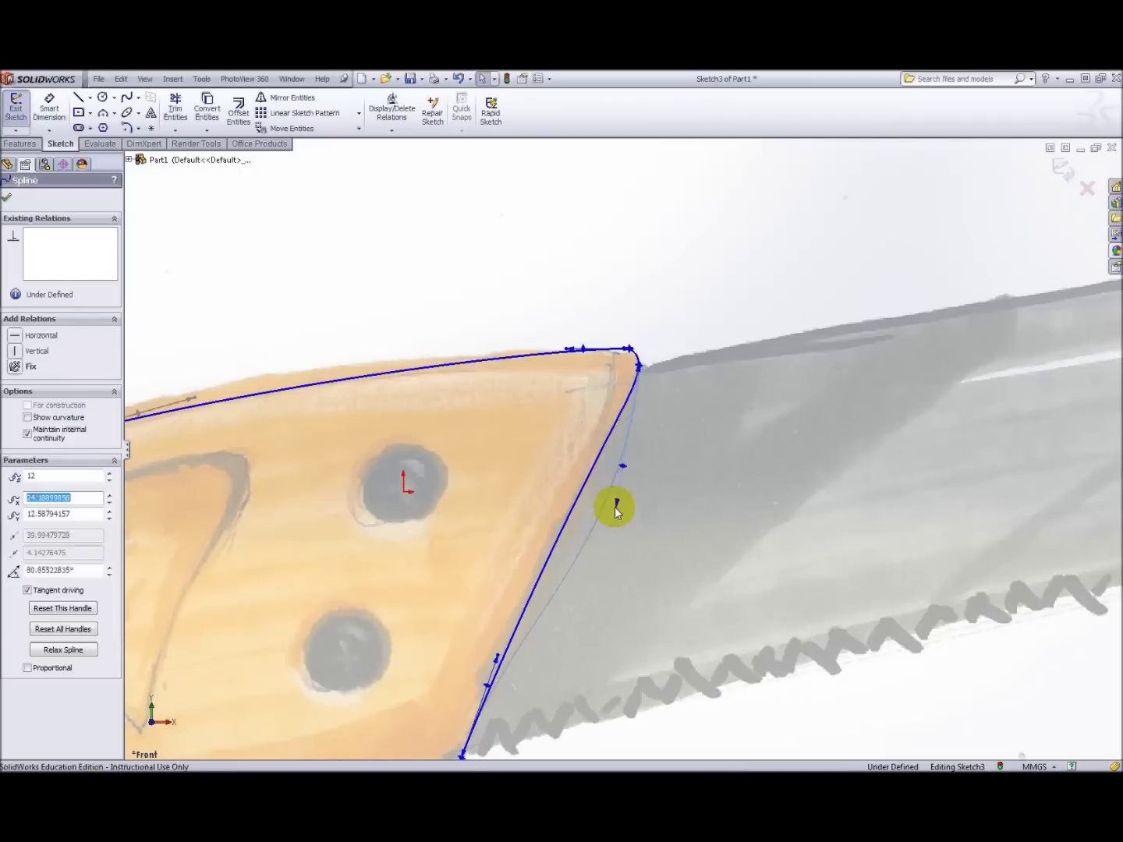
pyautogui.scroll(2, 615, 507)
pyautogui.scroll(2, 453, 454)
pyautogui.scroll(5, 504, 445)
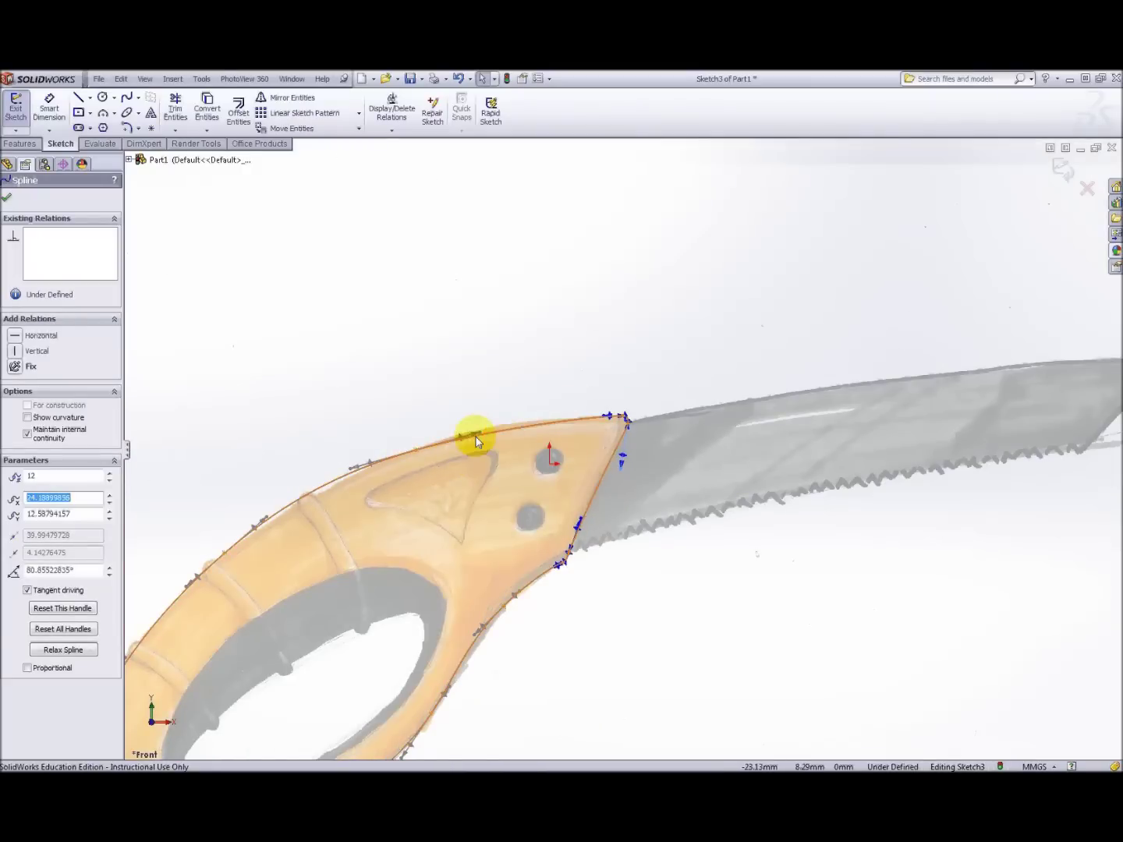
pyautogui.press('Escape')
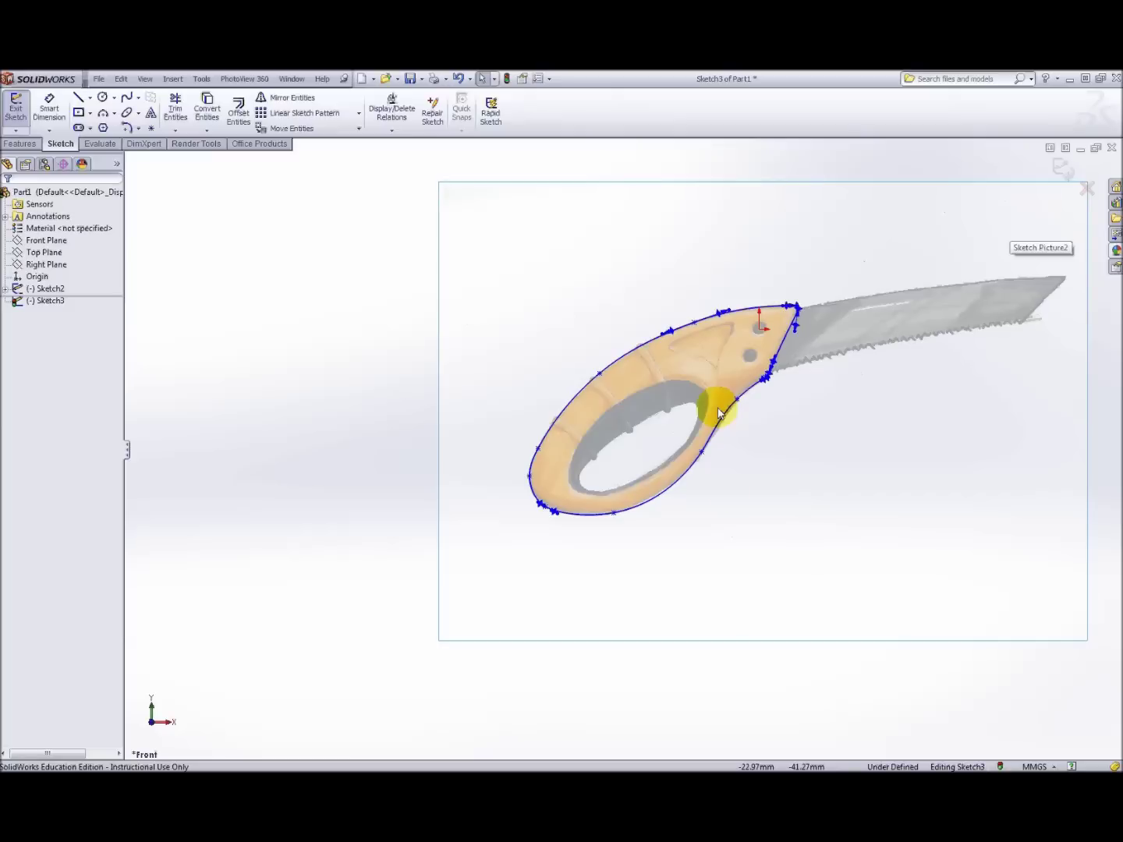
# Trace the finger hole inside the saw handle with a closed spline
pyautogui.scroll(-1, 699, 447)
pyautogui.scroll(-2, 698, 448)
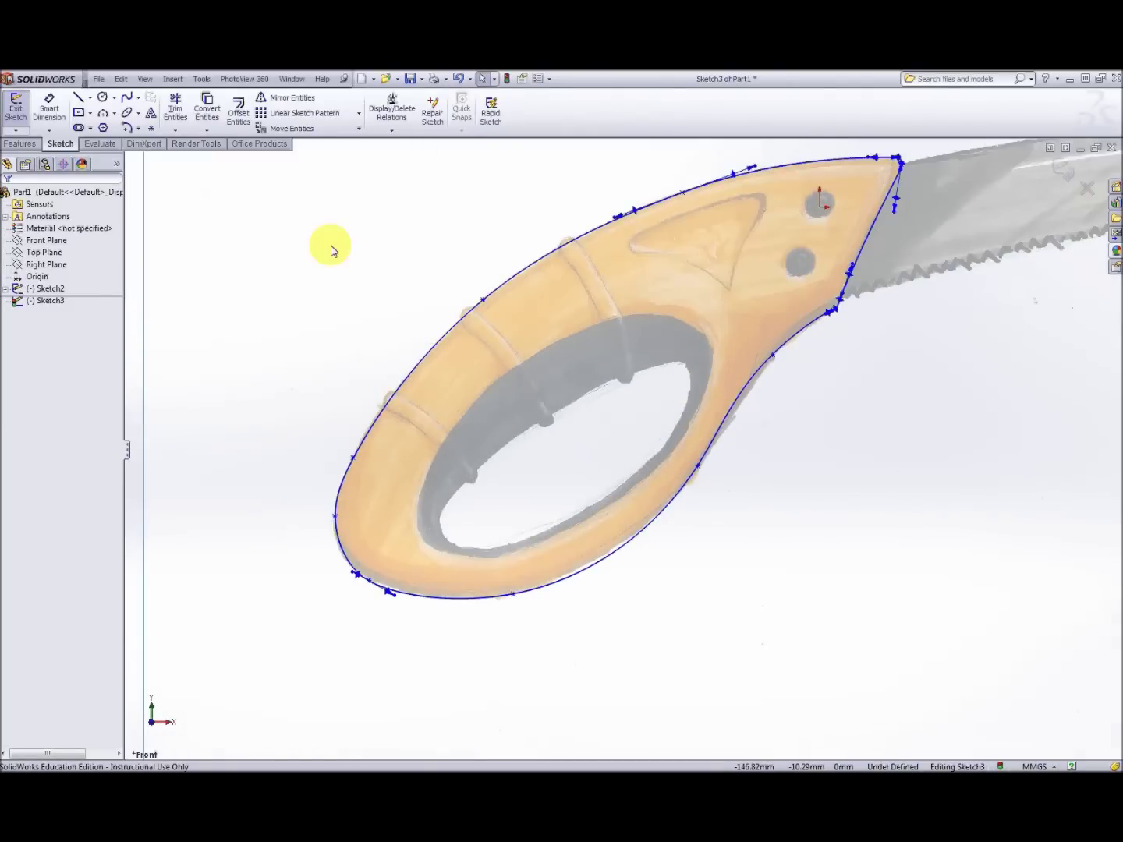
pyautogui.click(127, 98)
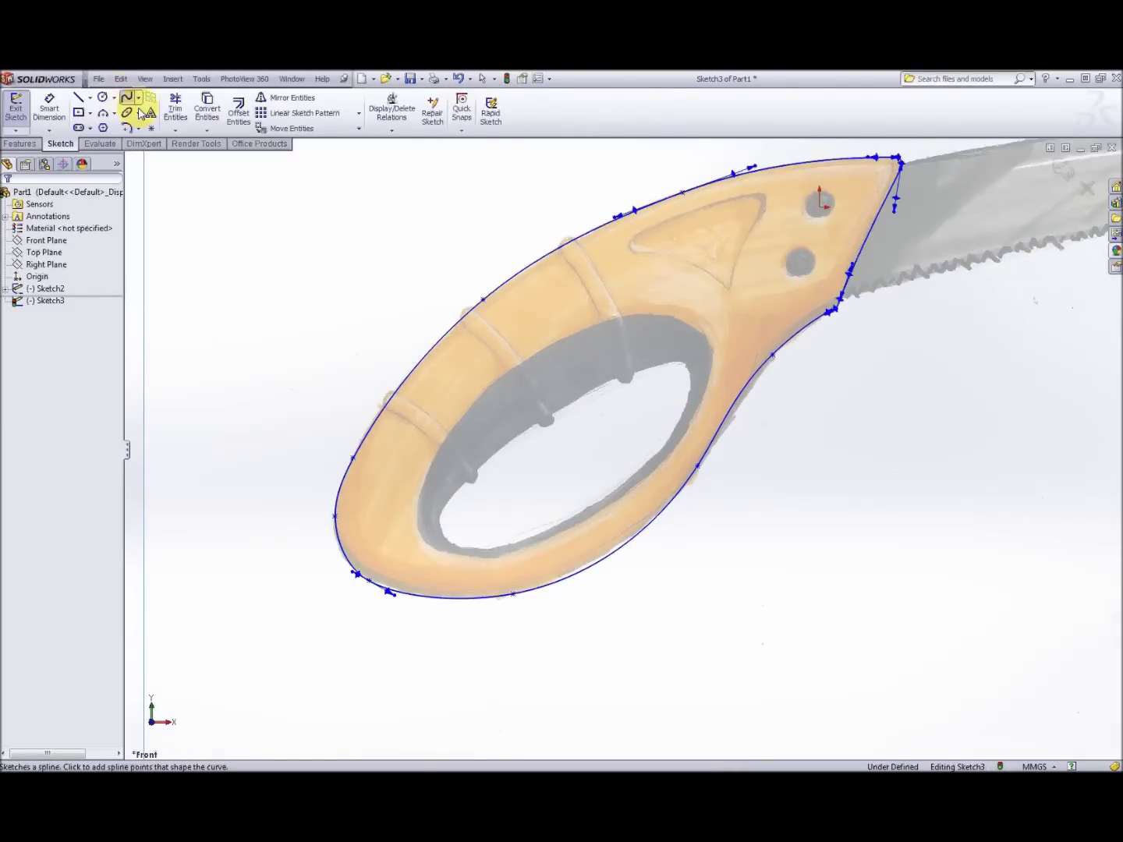
pyautogui.click(452, 502)
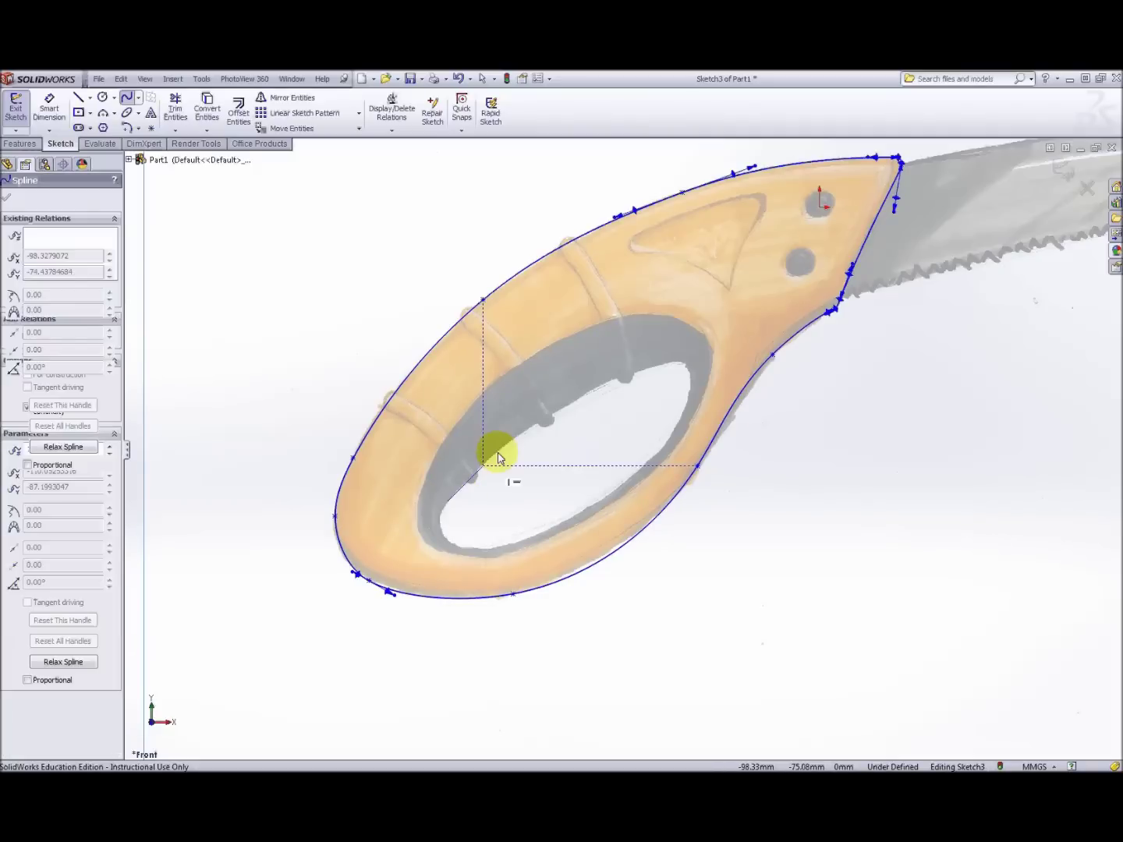
pyautogui.click(534, 425)
pyautogui.click(654, 366)
pyautogui.click(682, 362)
pyautogui.click(689, 370)
pyautogui.click(652, 458)
pyautogui.click(555, 528)
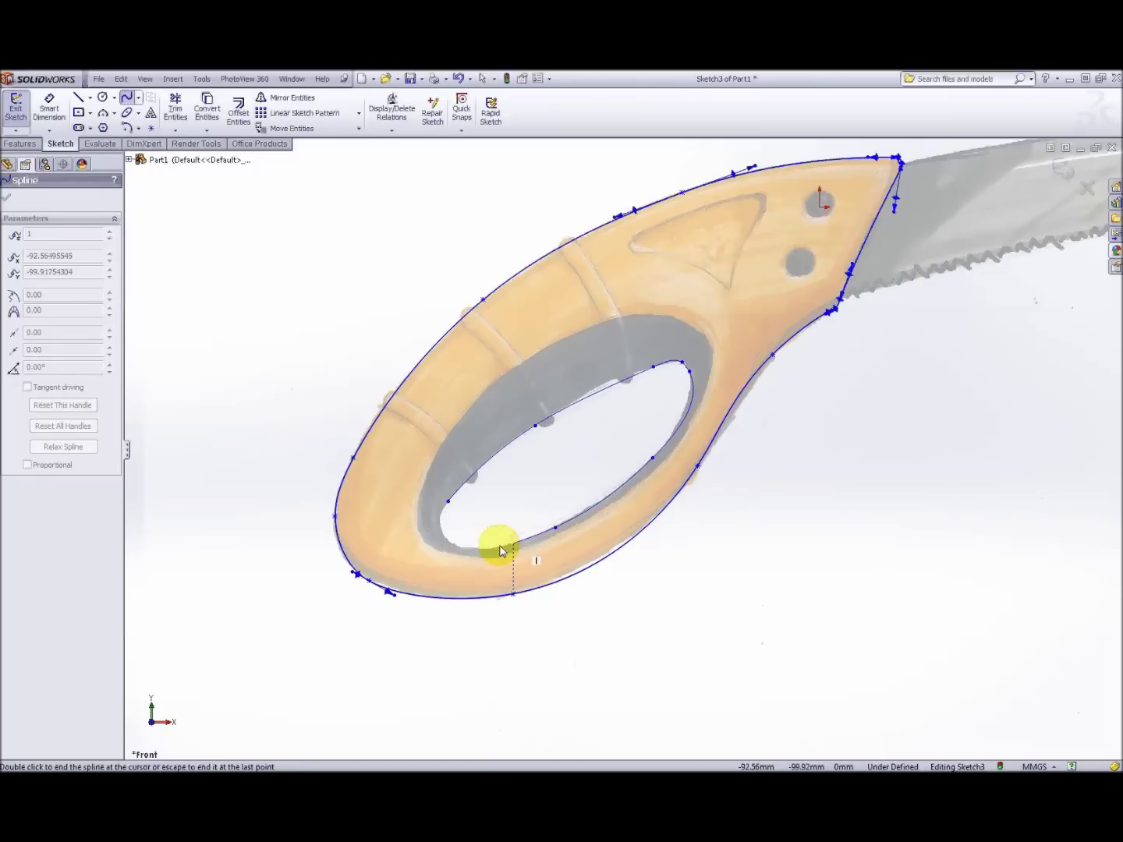
pyautogui.click(487, 548)
pyautogui.click(448, 541)
pyautogui.click(439, 520)
pyautogui.click(449, 501)
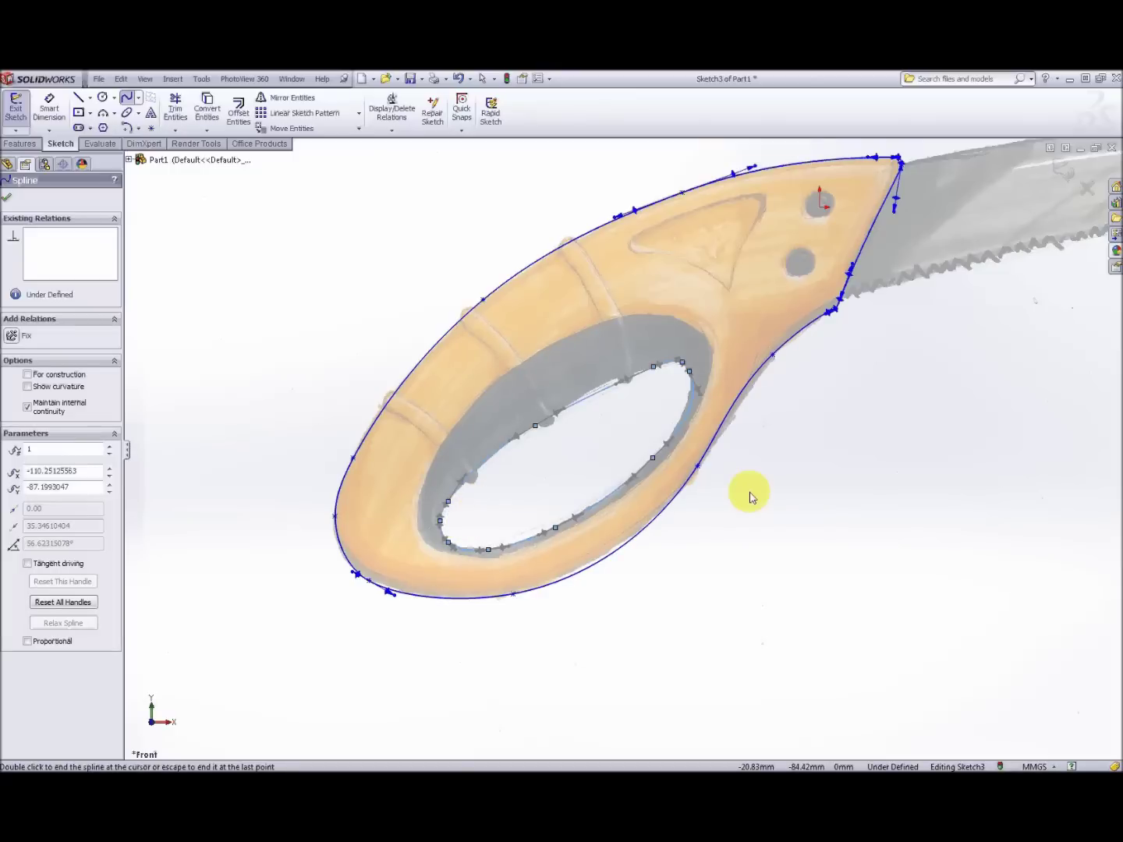
pyautogui.press('Escape')
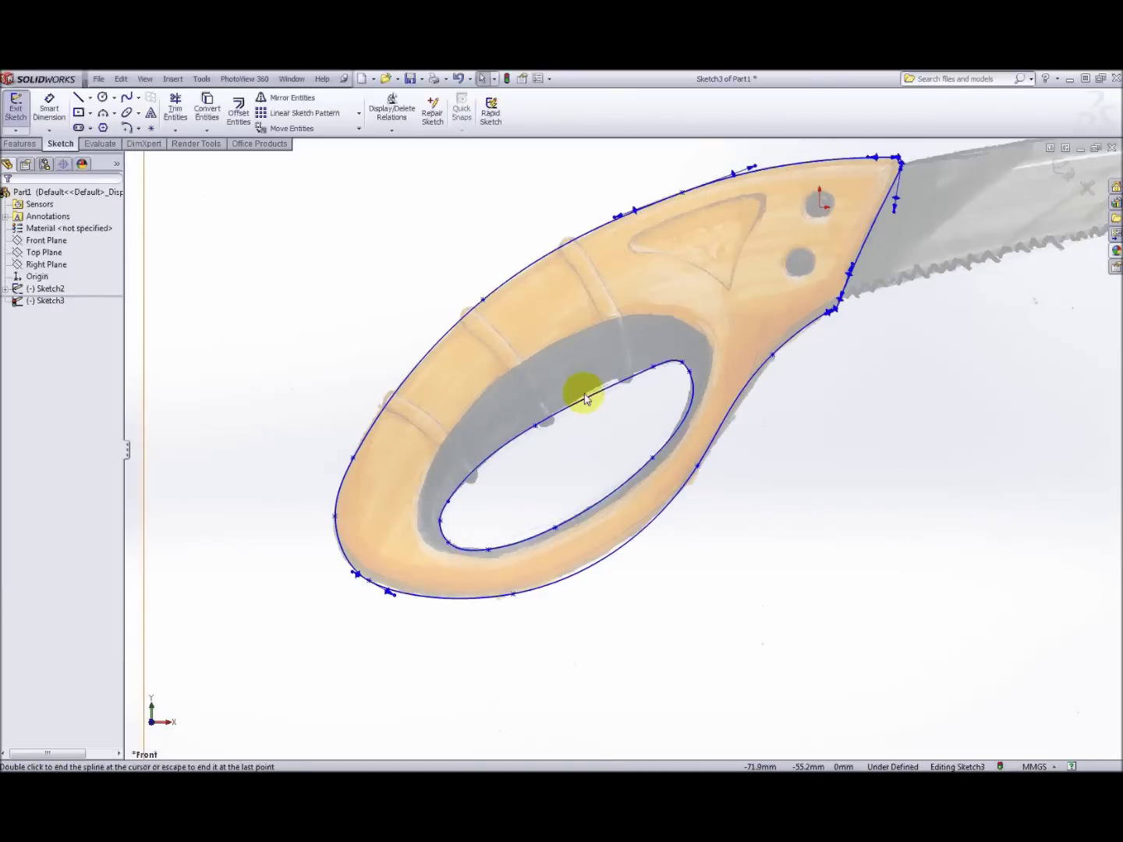
# Adjust the hole spline's tangents at its upper front end to follow the reference image
pyautogui.click(612, 392)
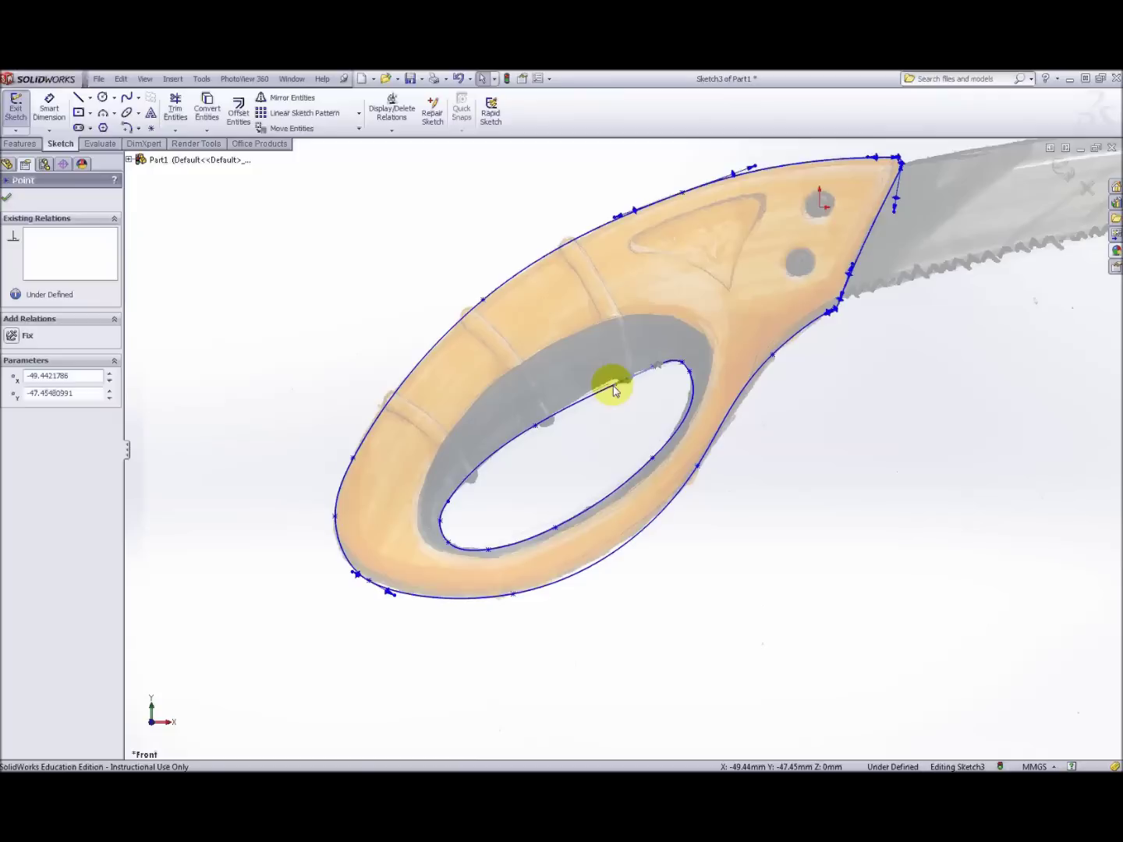
pyautogui.click(614, 389)
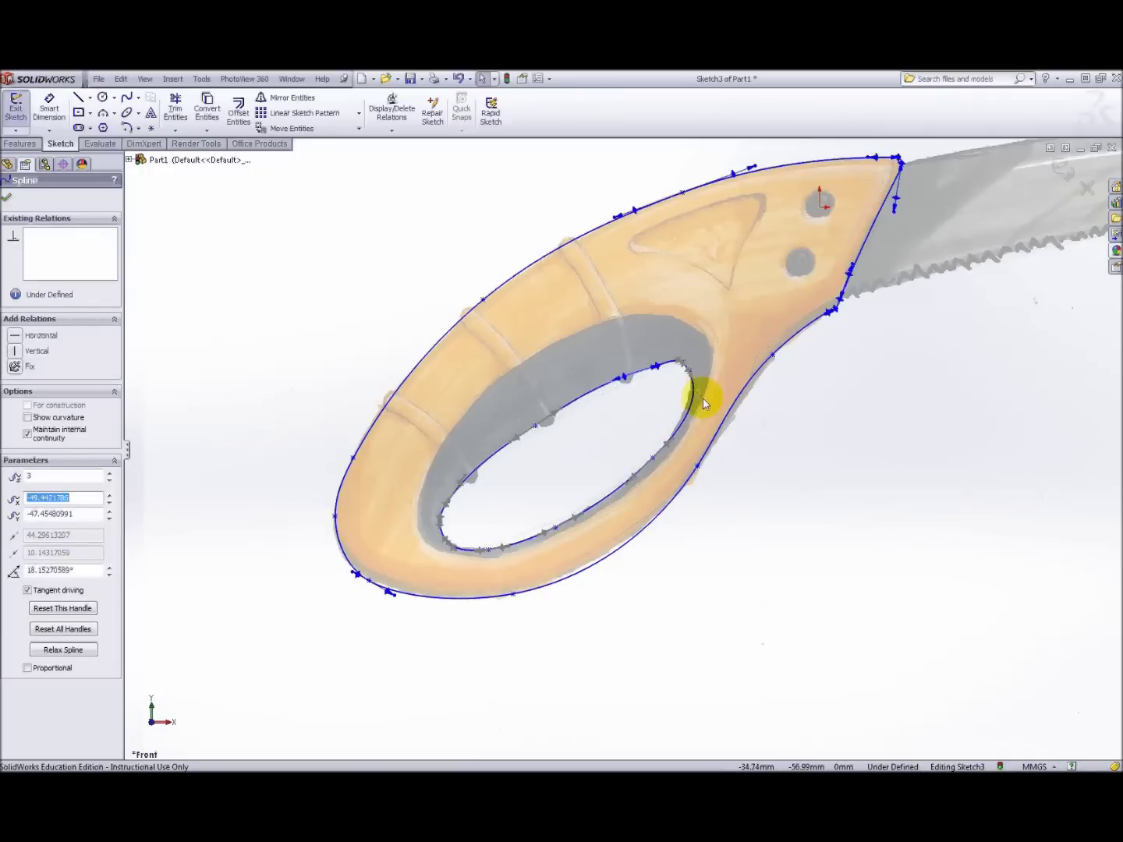
pyautogui.click(739, 546)
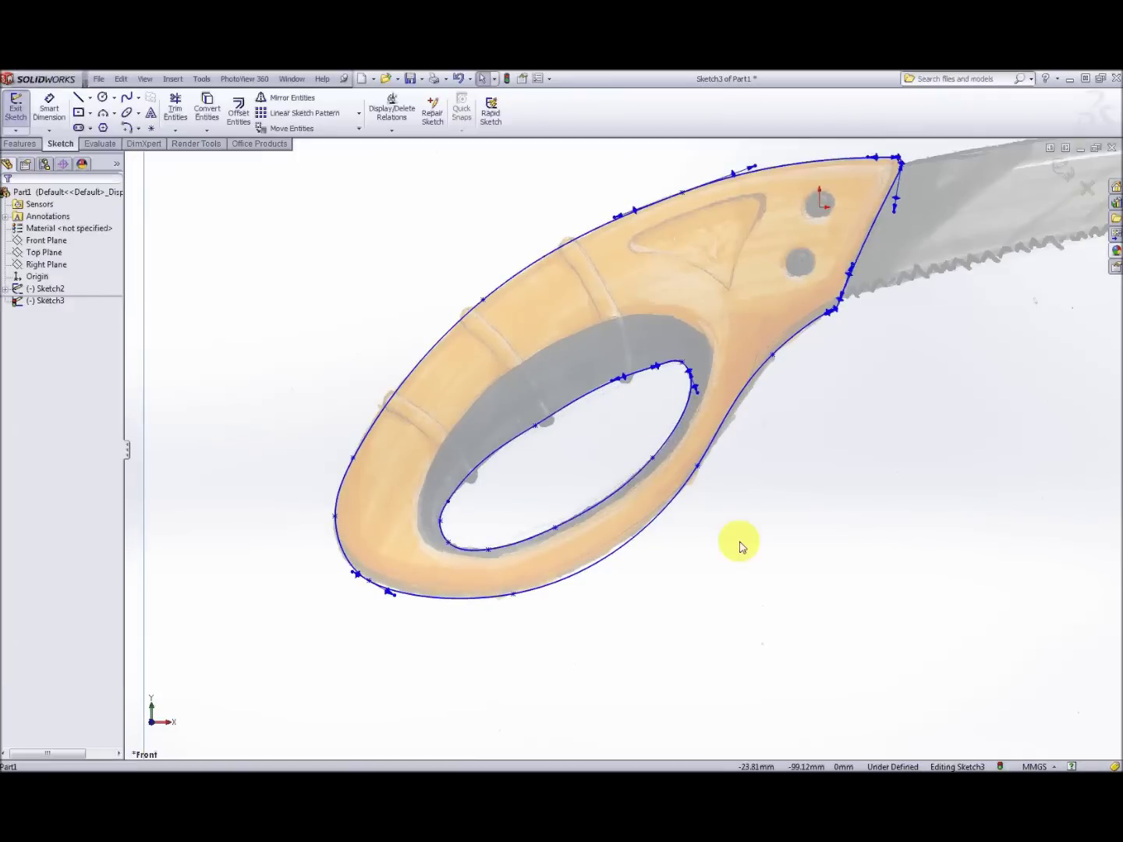
# Extrude the handle profile as a boss with a Mid Plane end condition and a depth of 20 mm
pyautogui.click(21, 145)
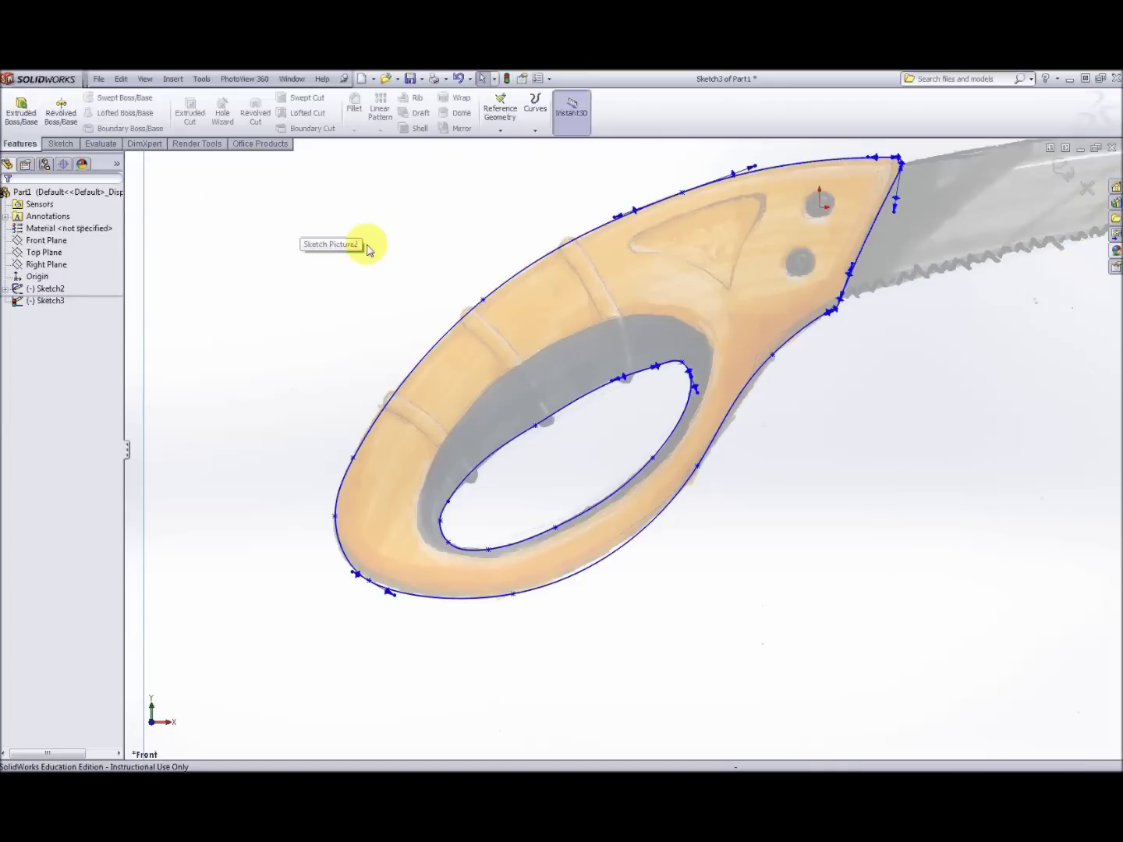
pyautogui.click(22, 116)
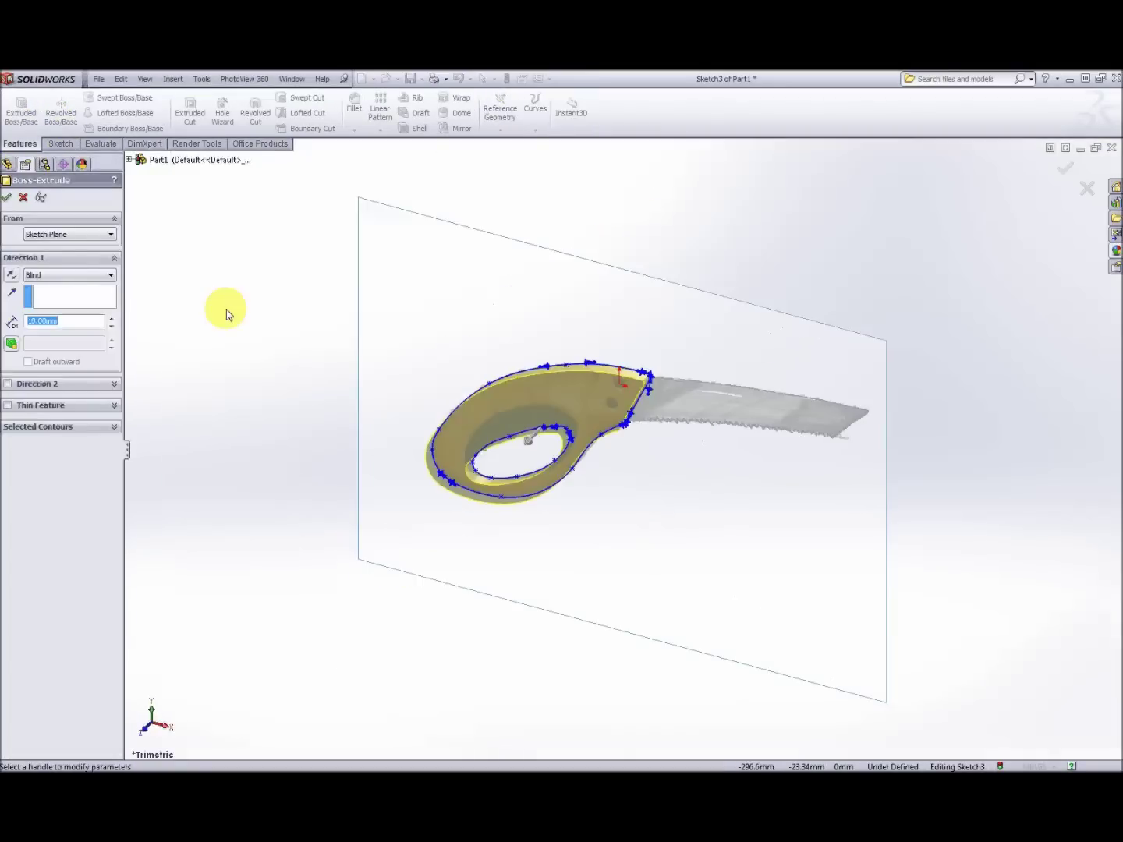
pyautogui.click(111, 275)
pyautogui.click(47, 331)
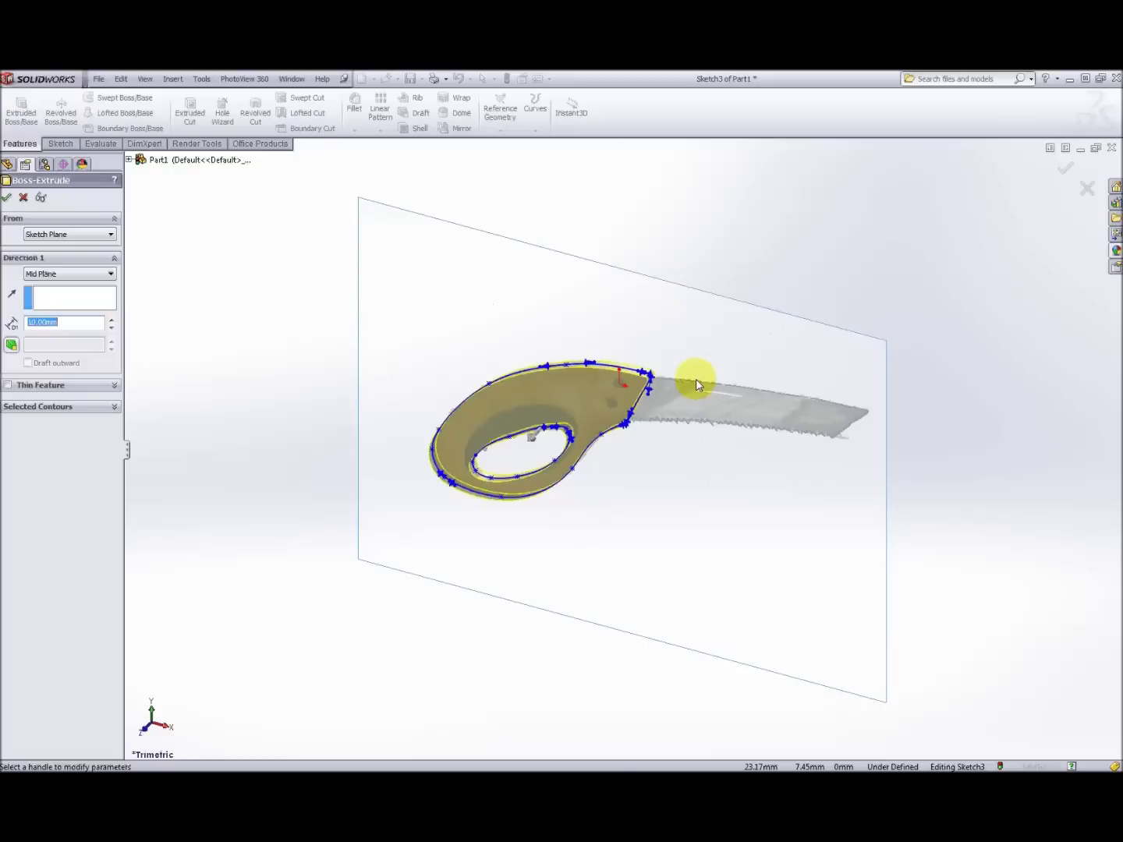
pyautogui.moveTo(718, 369)
pyautogui.mouseDown(button='middle')
pyautogui.moveTo(682, 404)
pyautogui.moveTo(693, 320)
pyautogui.moveTo(644, 327)
pyautogui.moveTo(694, 308)
pyautogui.moveTo(739, 315)
pyautogui.moveTo(679, 343)
pyautogui.moveTo(605, 407)
pyautogui.mouseUp(button='middle')
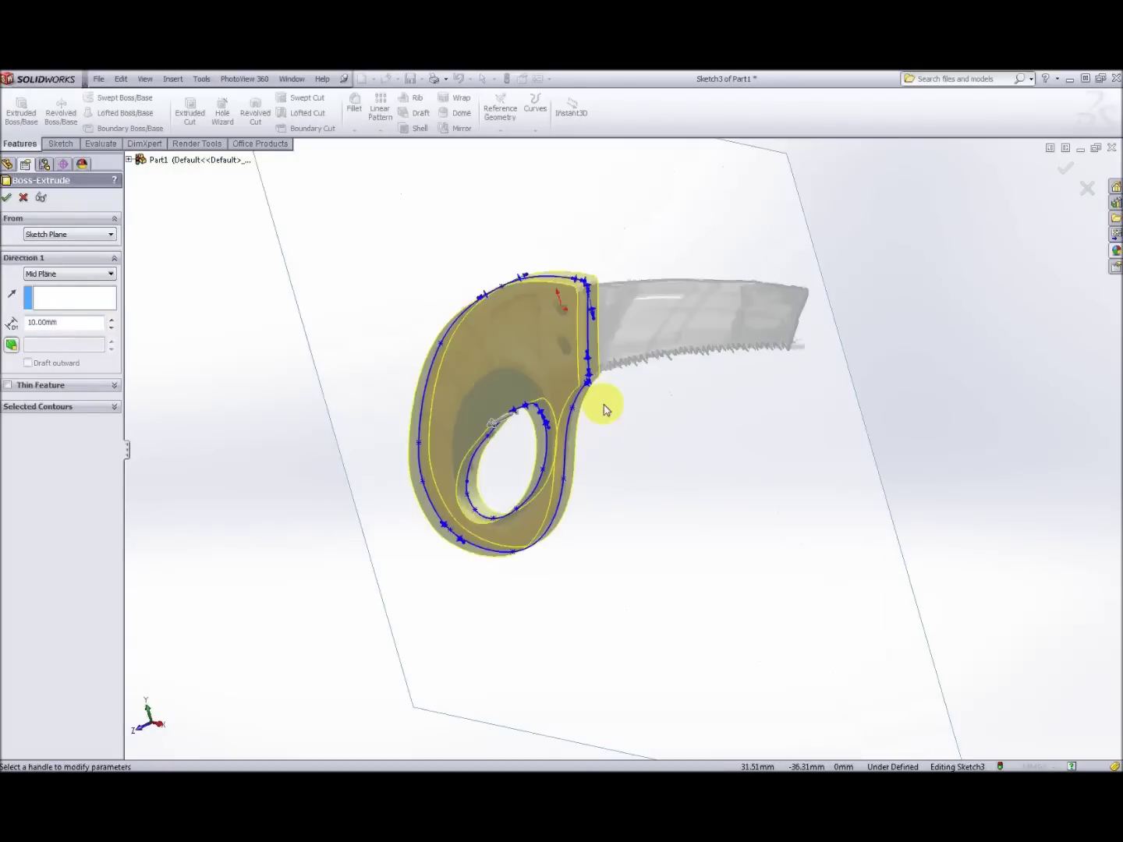
pyautogui.click(111, 320)
pyautogui.moveTo(711, 471)
pyautogui.mouseDown(button='middle')
pyautogui.moveTo(796, 516)
pyautogui.moveTo(840, 639)
pyautogui.moveTo(826, 508)
pyautogui.mouseUp(button='middle')
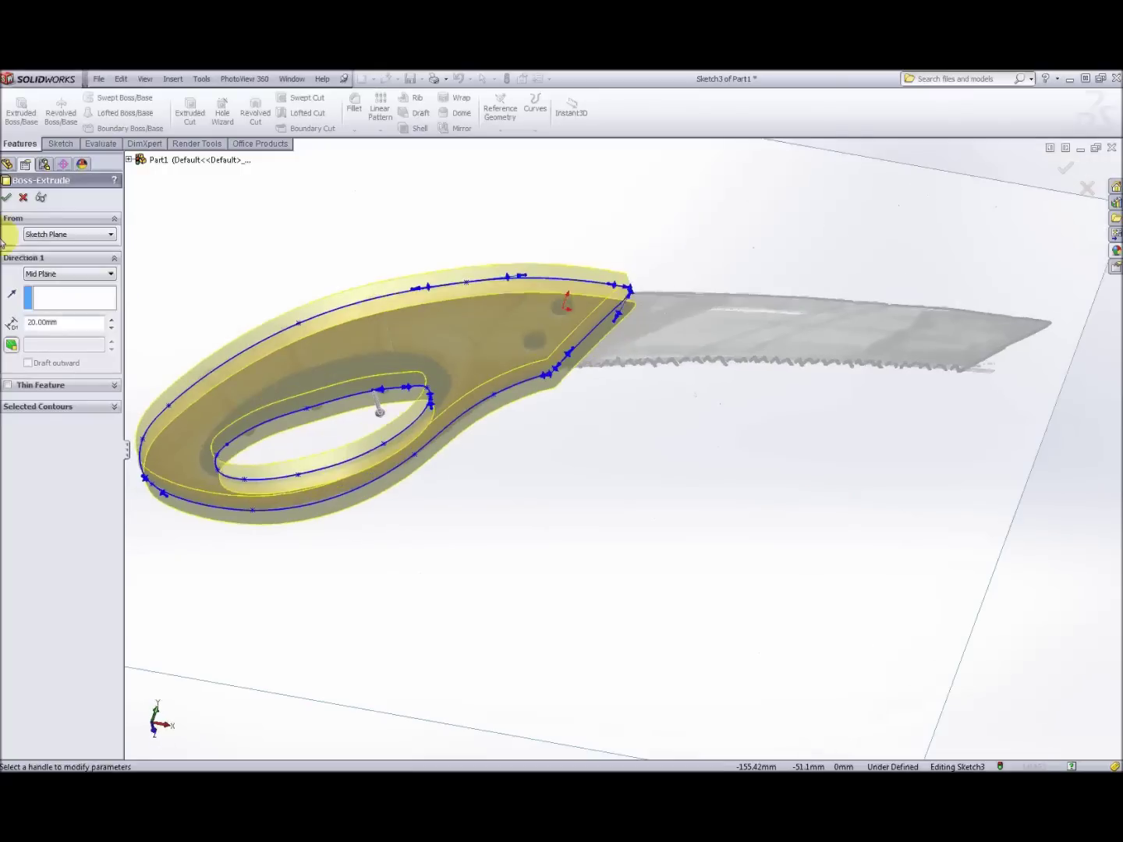
pyautogui.press('Return')
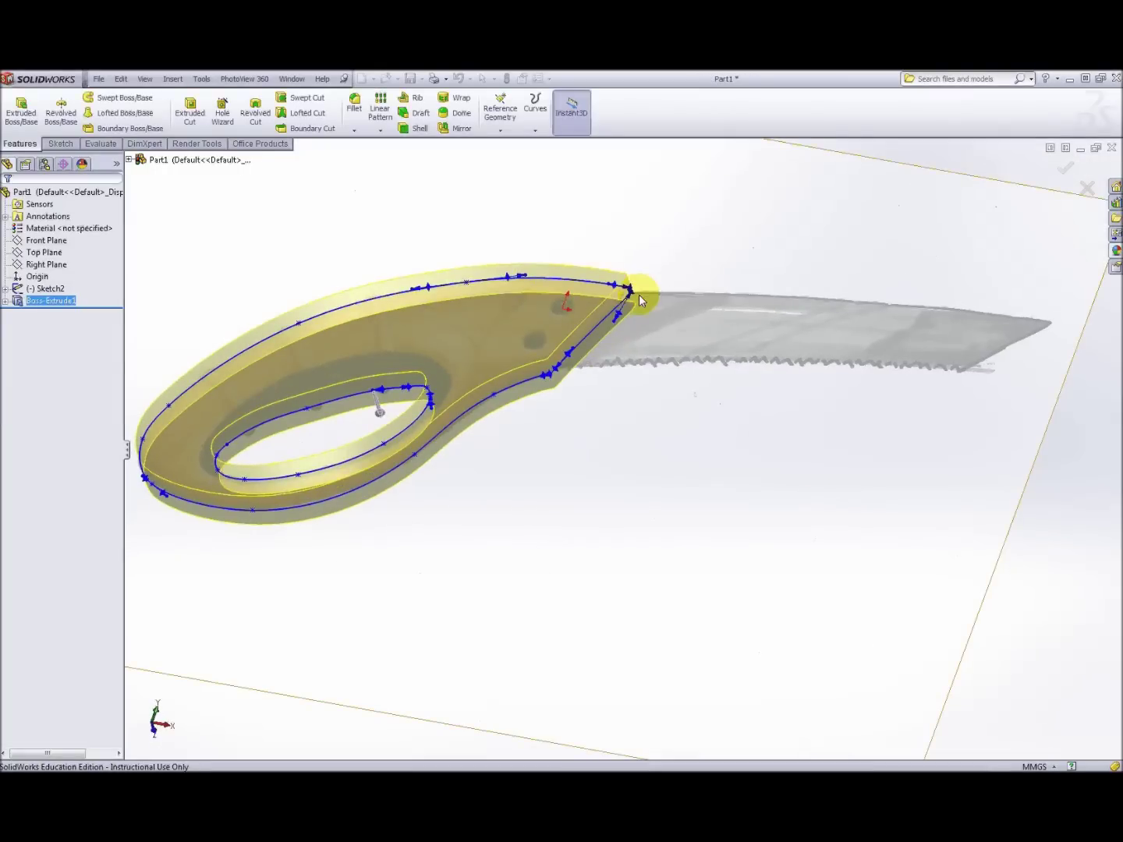
# Fillet both flat side faces of the handle with a constant radius of 8 mm
pyautogui.moveTo(454, 261); pyautogui.dragTo(519, 351, button='middle')
pyautogui.scroll(2, 519, 350)
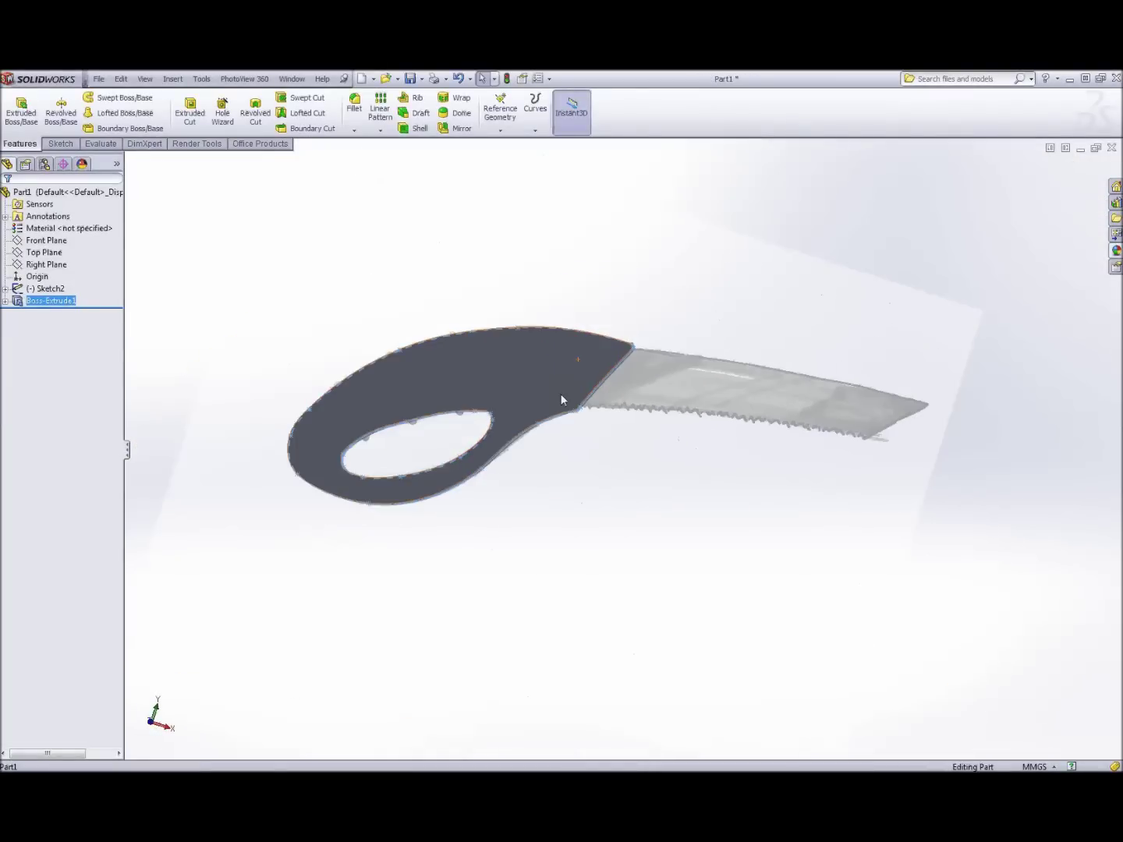
pyautogui.click(356, 108)
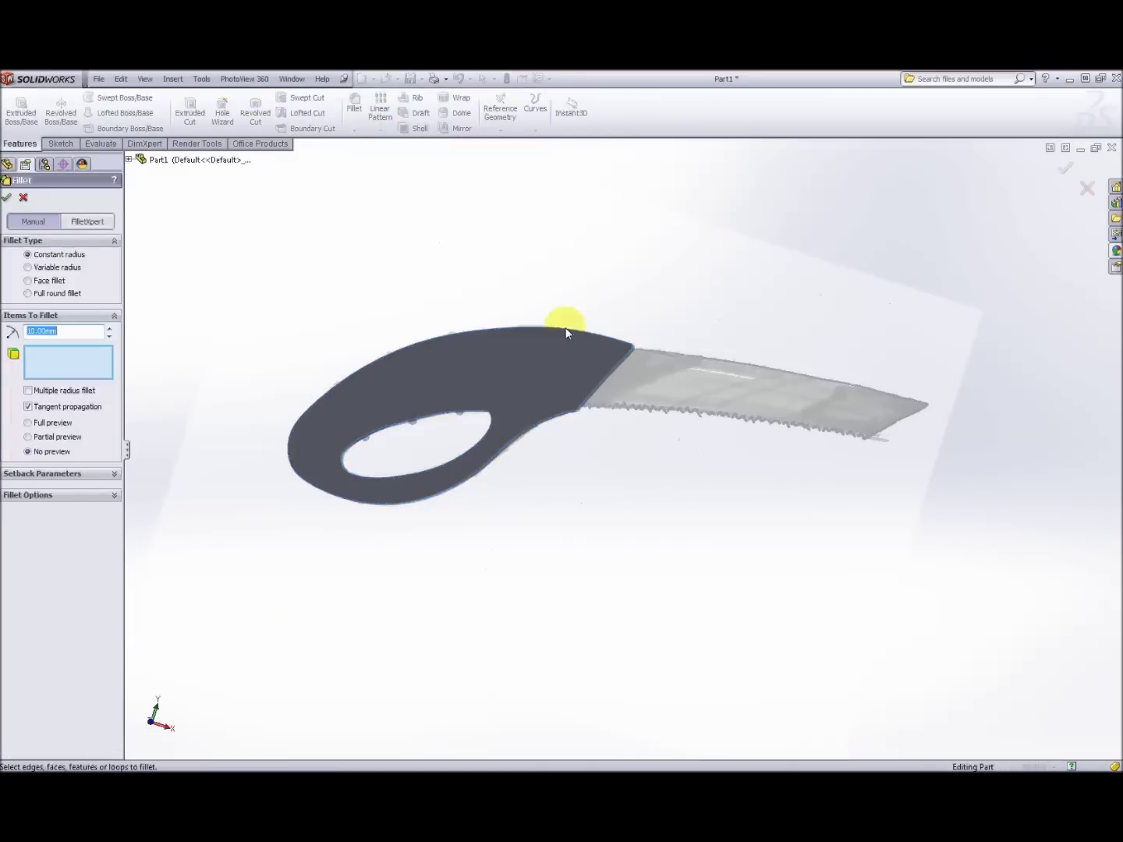
pyautogui.click(427, 371)
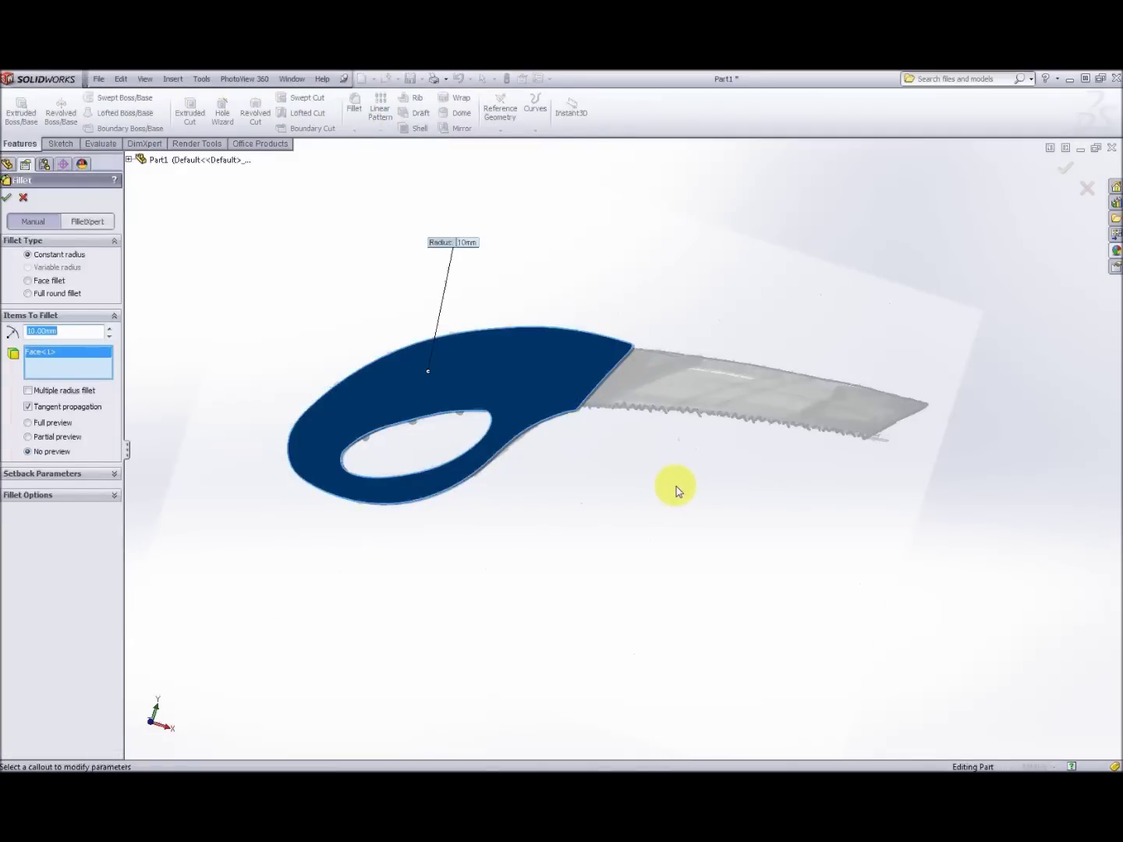
pyautogui.moveTo(666, 496); pyautogui.dragTo(481, 467, button='middle')
pyautogui.click(599, 375)
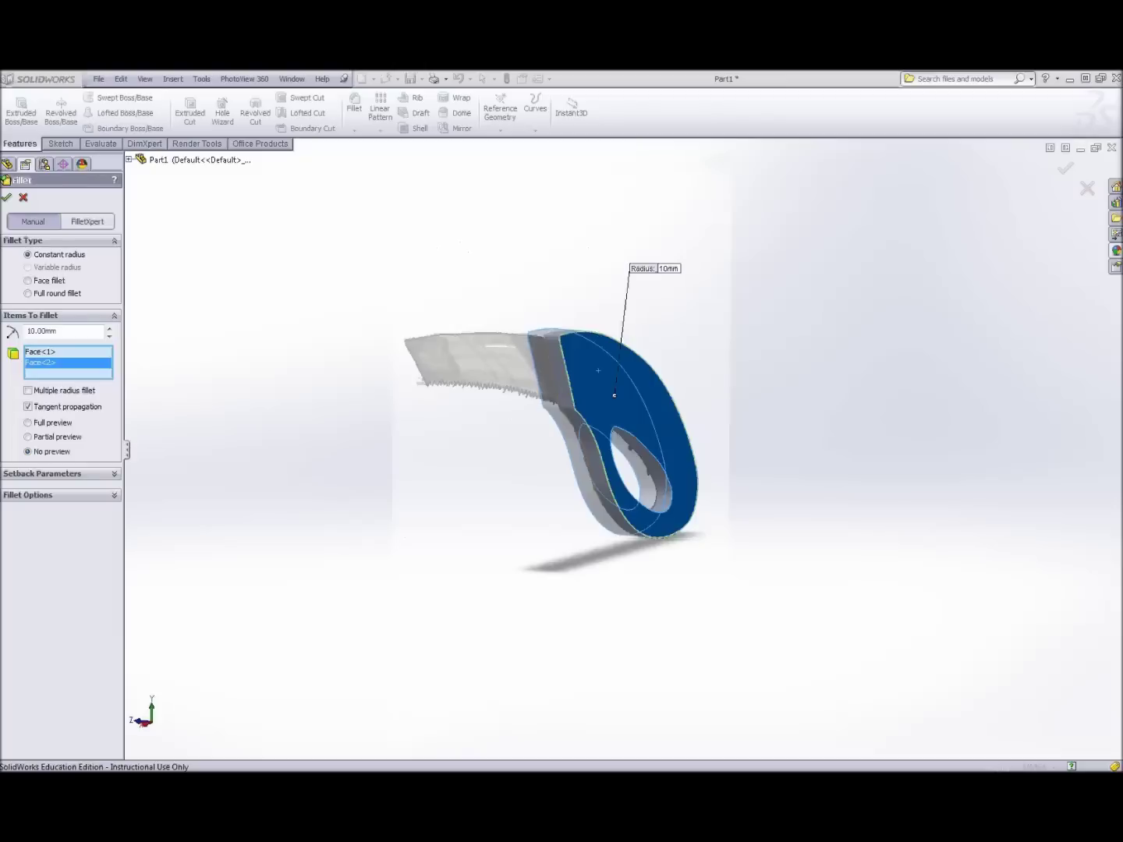
pyautogui.doubleClick(28, 332)
pyautogui.write('8')
pyautogui.press('Return')
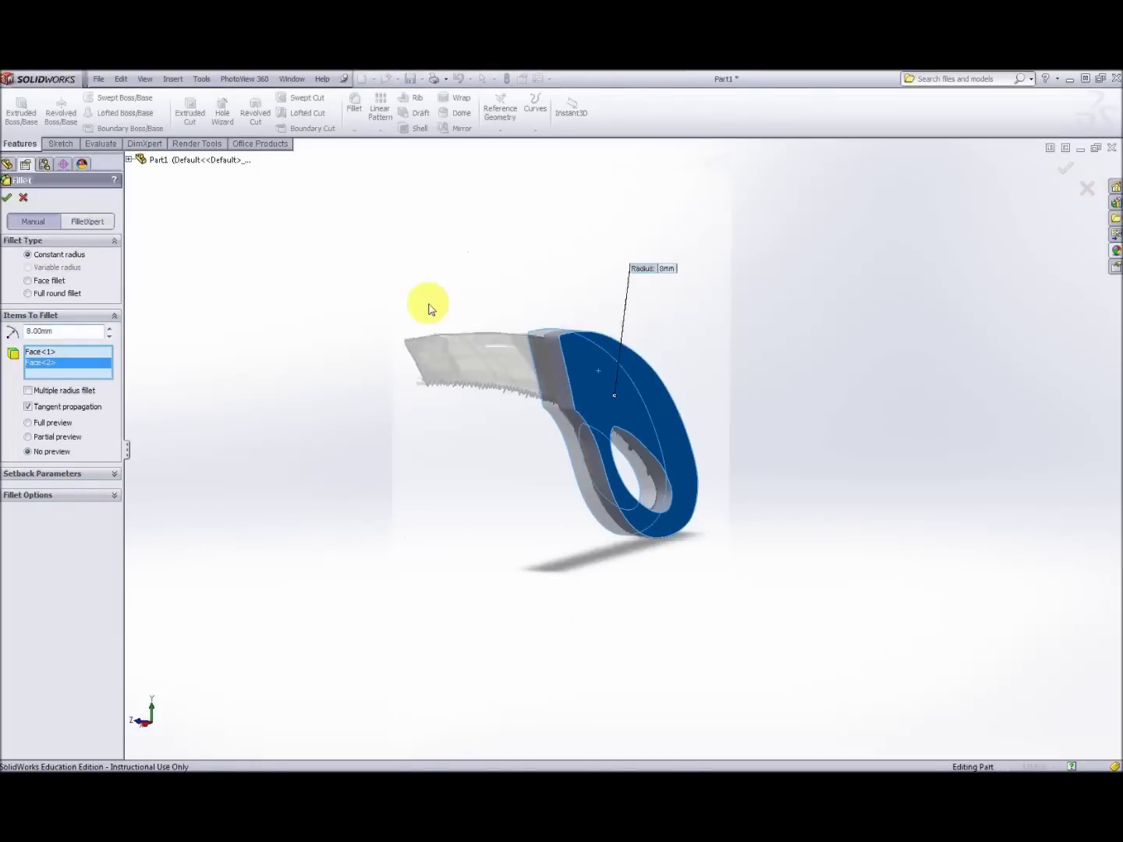
pyautogui.press('Return')
# Start a sketch on the Front Plane and trace the blade's back and toothed edge with three-point arcs of about 1173 mm and 1003 mm radius
pyautogui.moveTo(417, 312)
pyautogui.mouseDown(button='middle')
pyautogui.moveTo(418, 352)
pyautogui.moveTo(534, 364)
pyautogui.mouseUp(button='middle')
pyautogui.scroll(3, 616, 517)
pyautogui.scroll(-3, 619, 520)
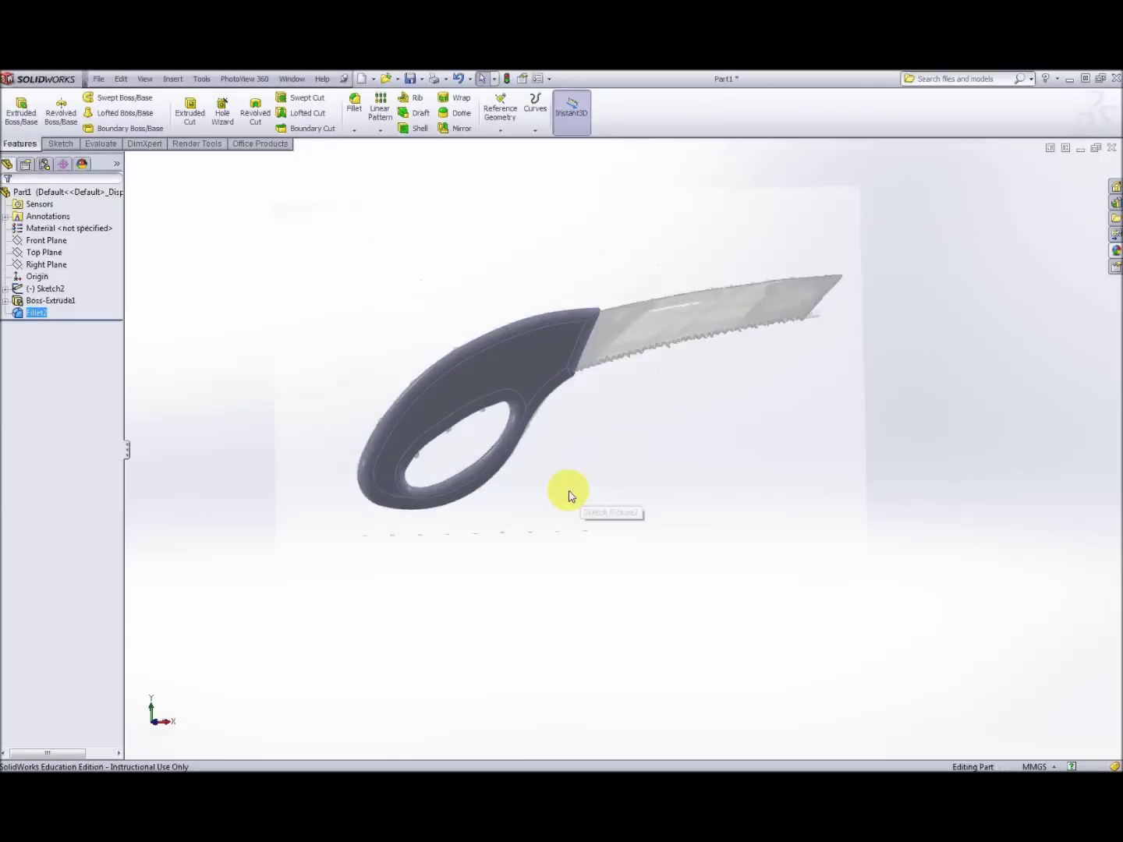
pyautogui.scroll(3, 632, 371)
pyautogui.scroll(-5, 782, 388)
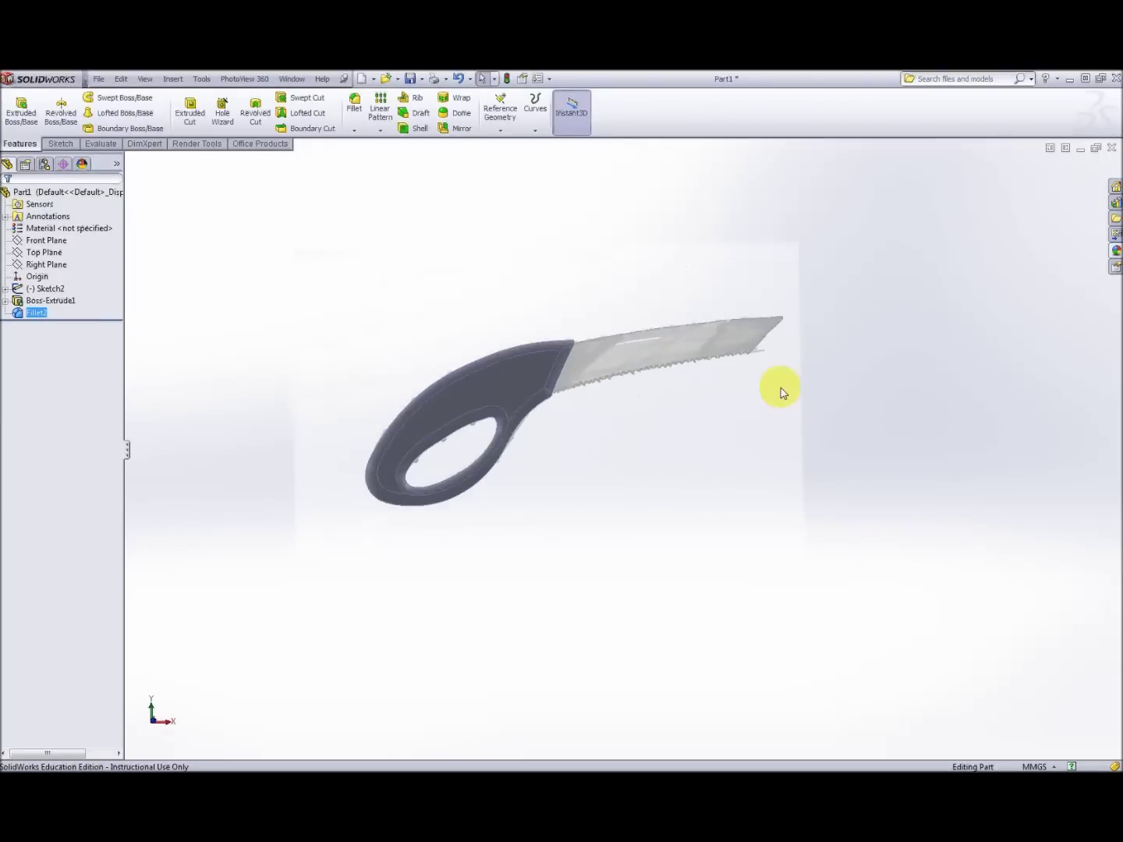
pyautogui.scroll(-2, 663, 342)
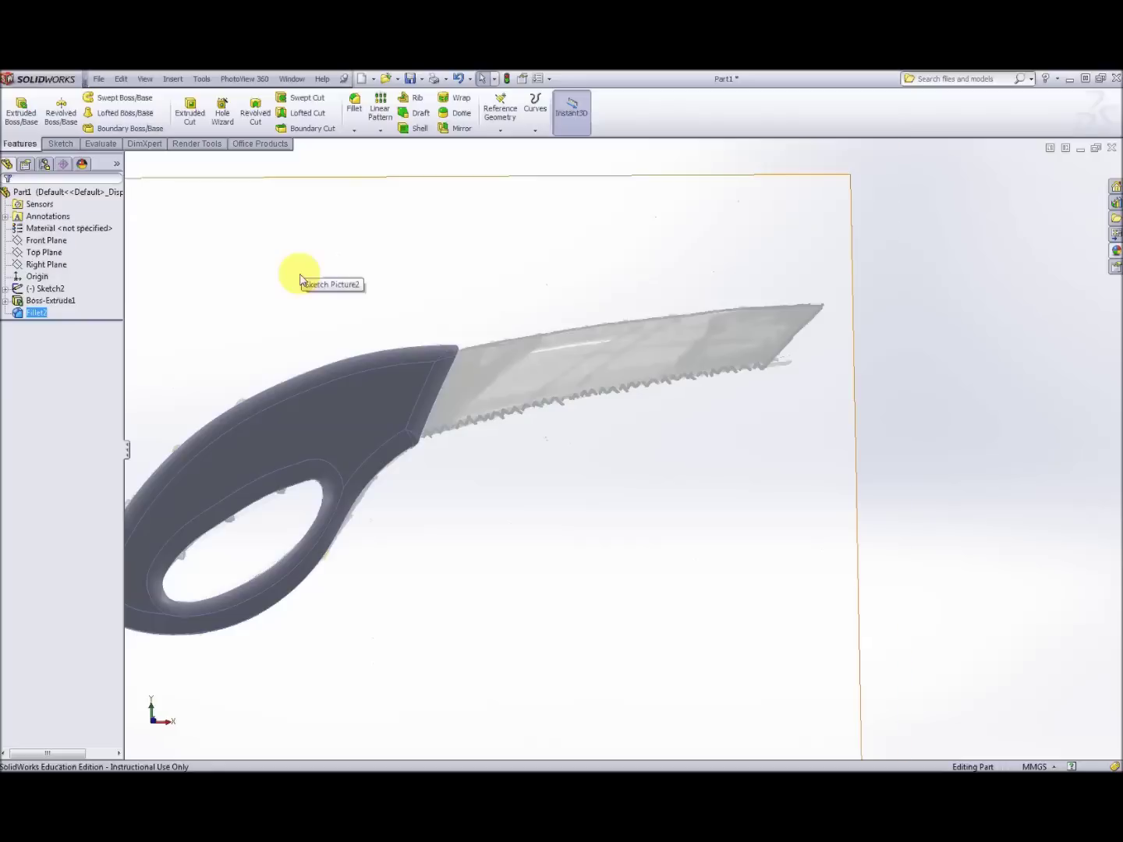
pyautogui.click(46, 241)
pyautogui.click(55, 220)
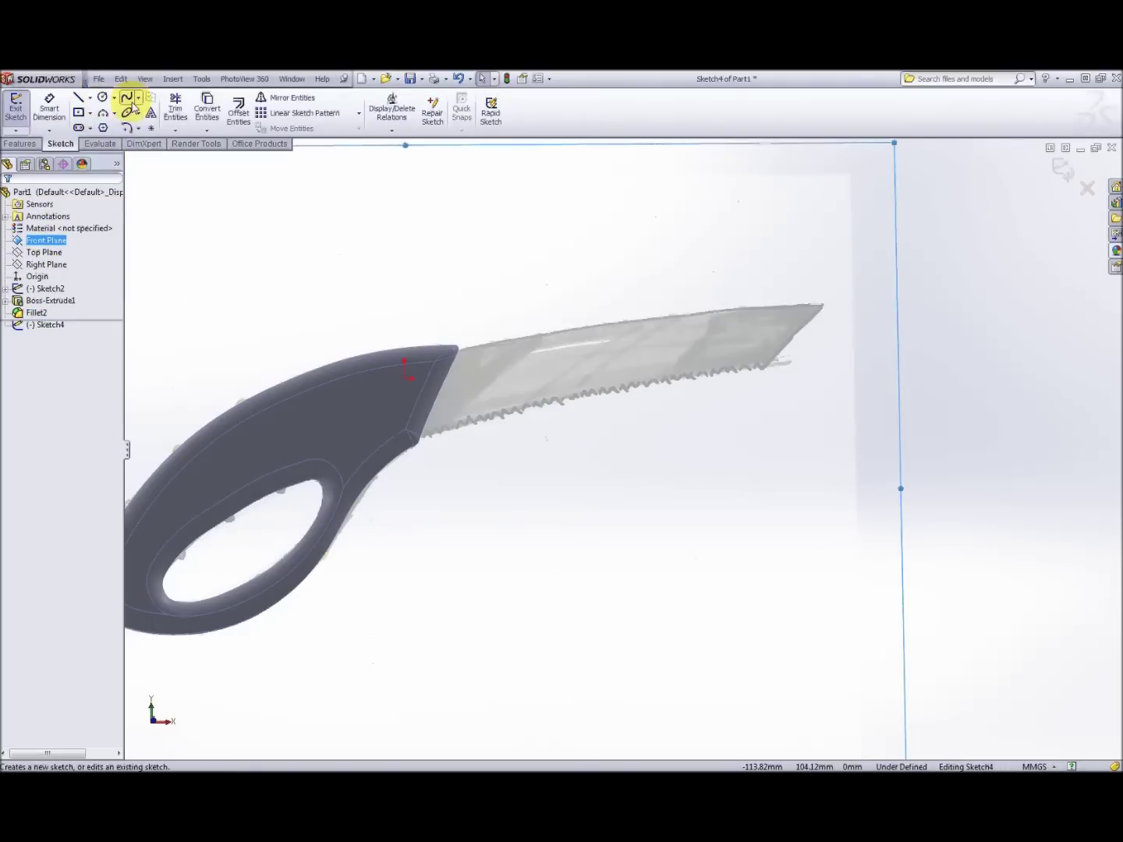
pyautogui.click(101, 113)
pyautogui.click(458, 350)
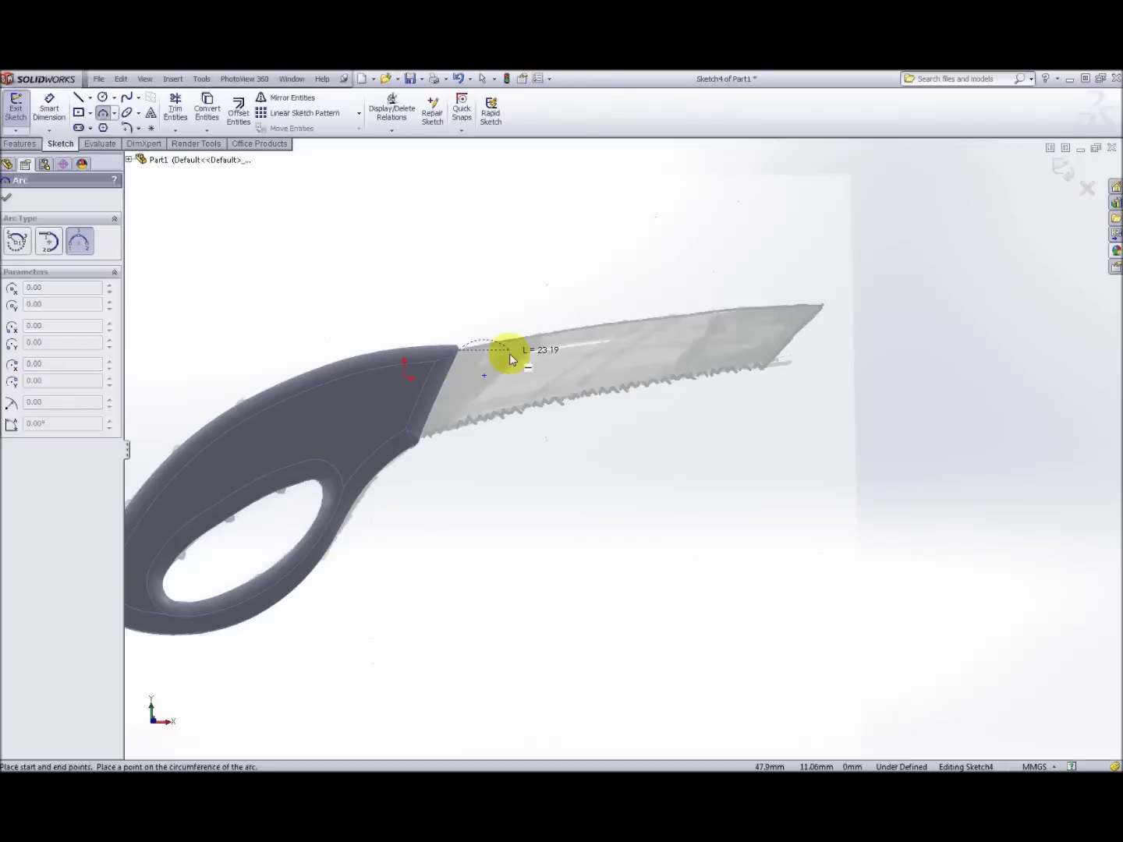
pyautogui.click(820, 306)
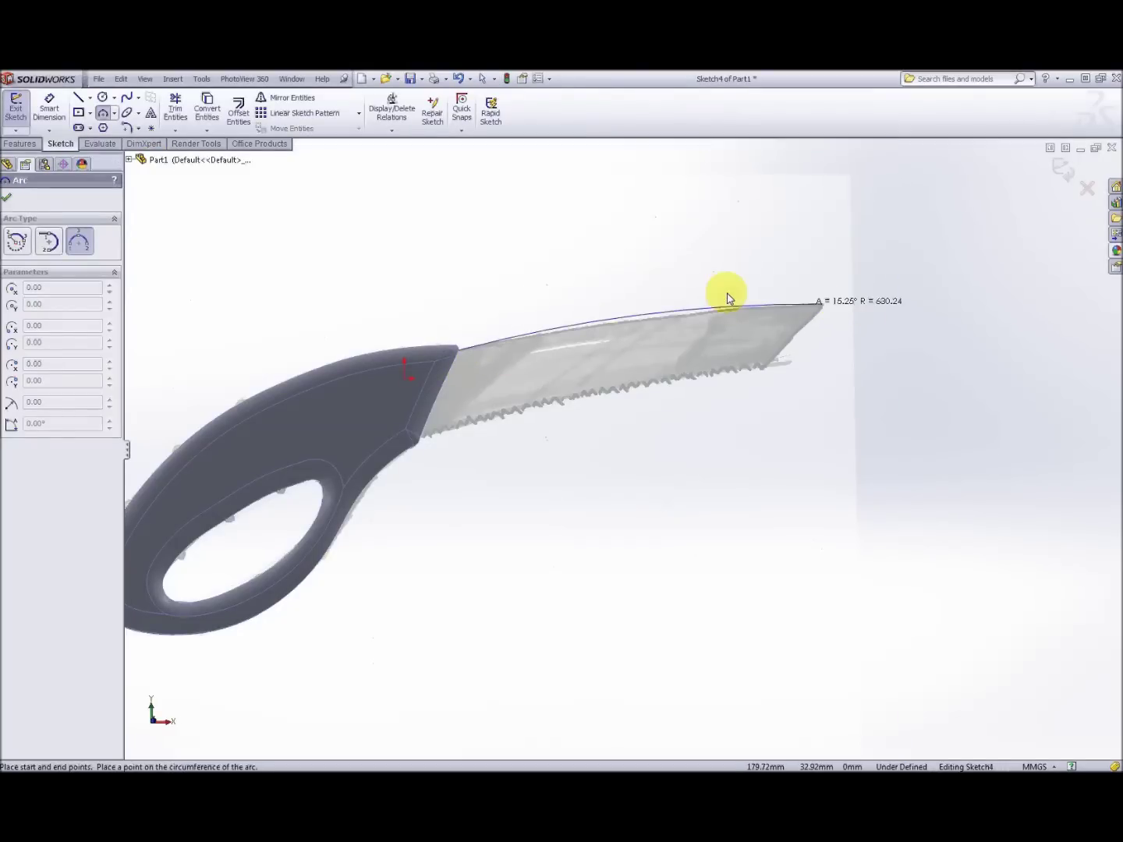
pyautogui.click(643, 319)
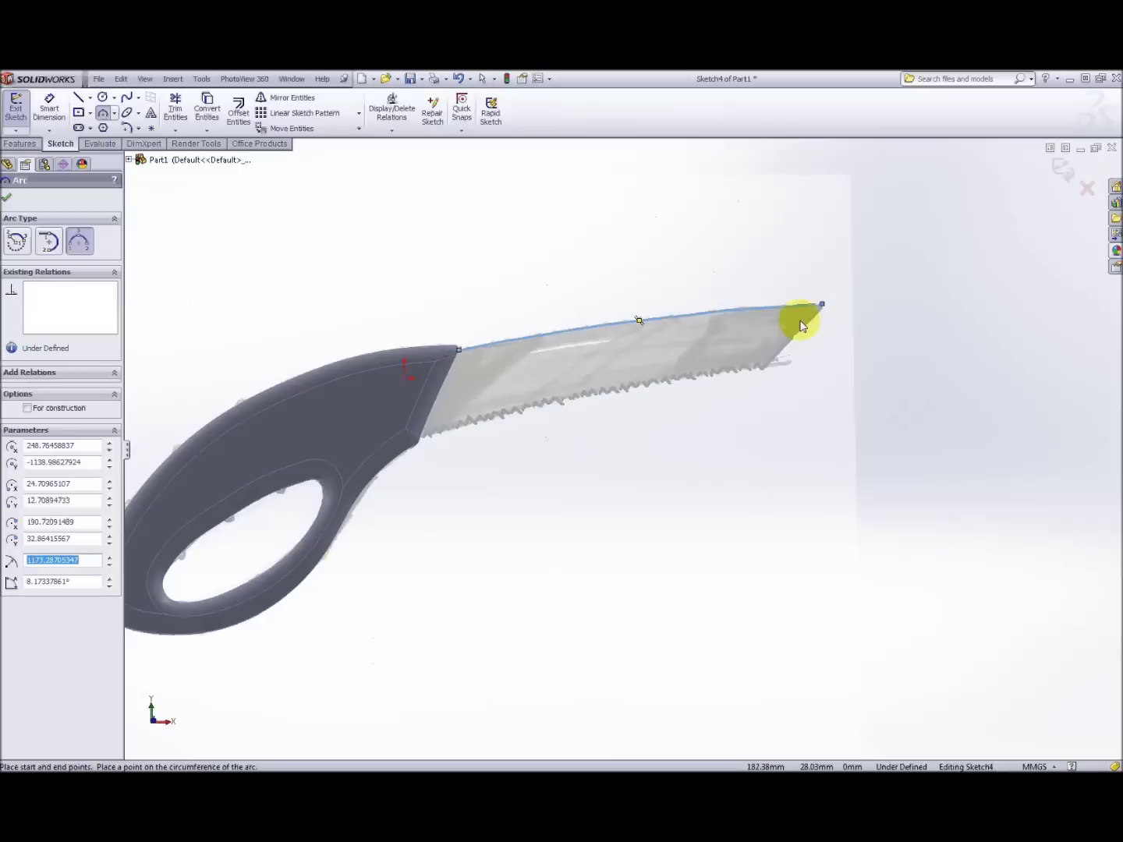
pyautogui.click(421, 433)
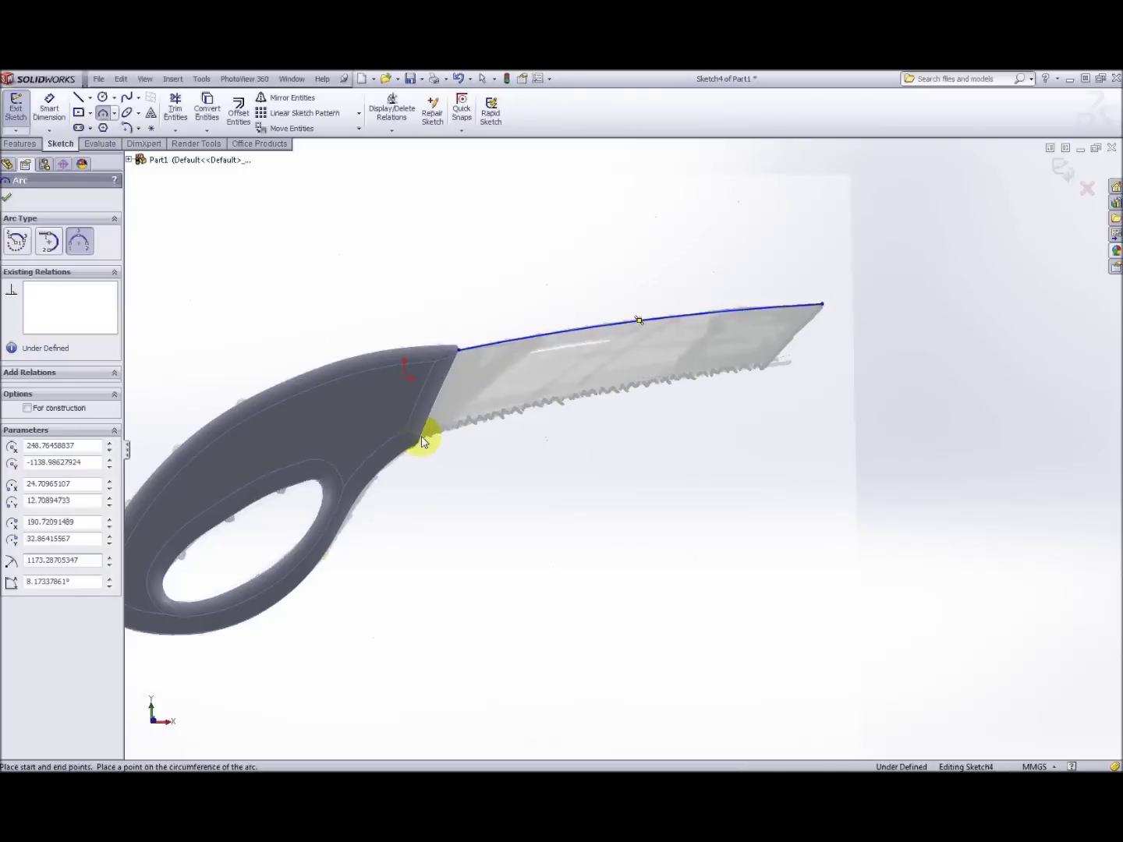
pyautogui.click(762, 367)
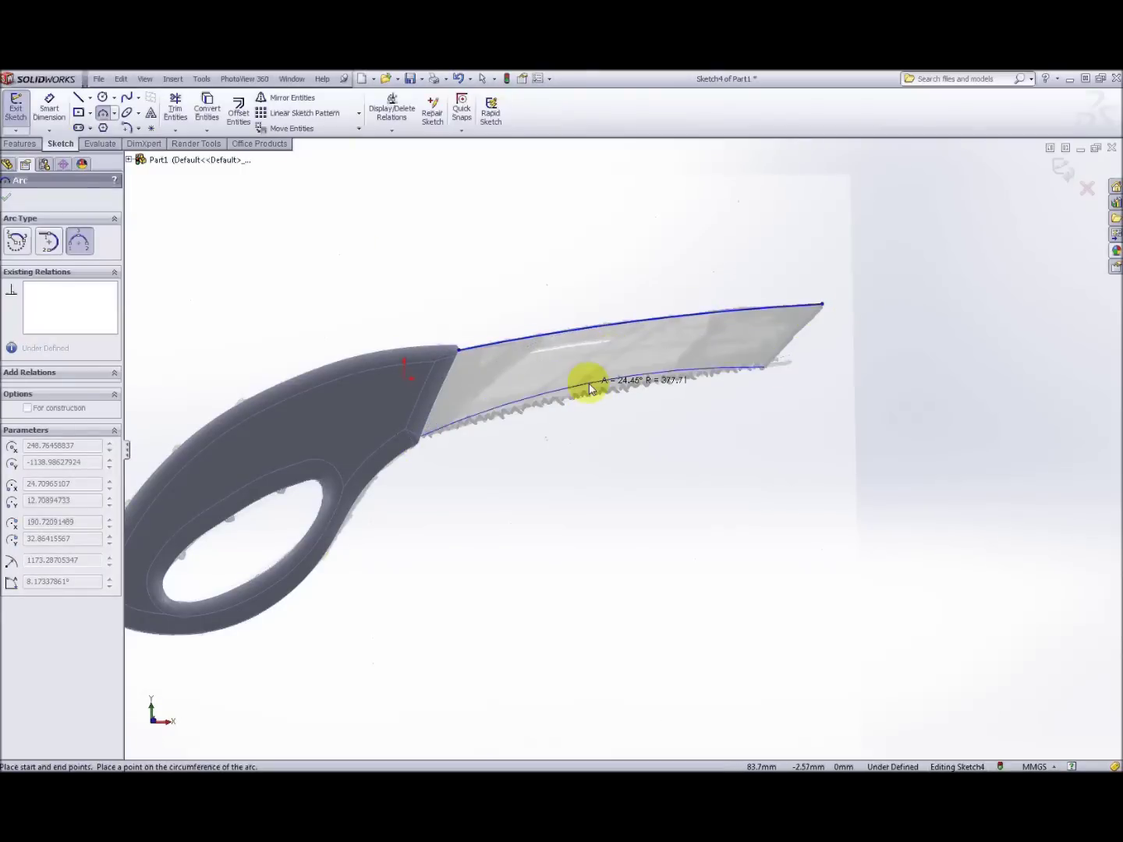
pyautogui.click(589, 395)
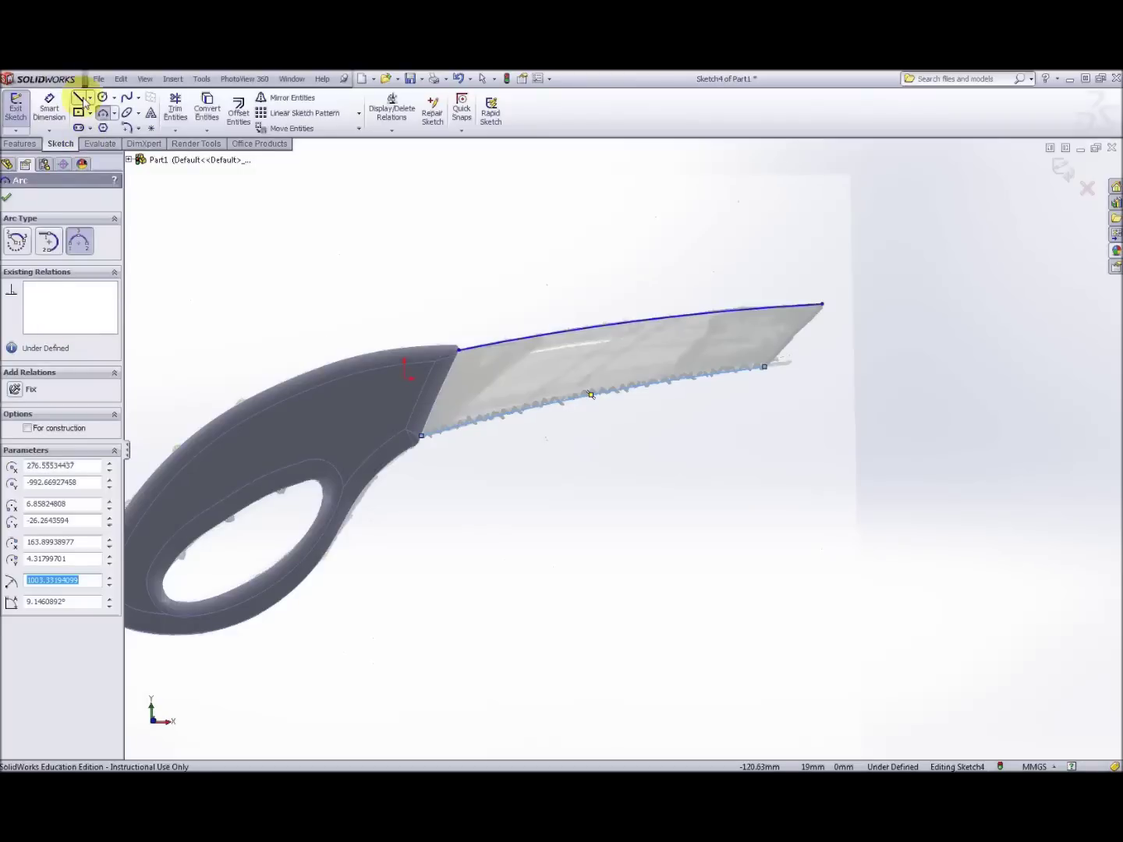
# Close the blade outline with straight lines, about 36 mm long at the slanted tip and about 43 mm along the handle joint
pyautogui.click(78, 97)
pyautogui.click(822, 305)
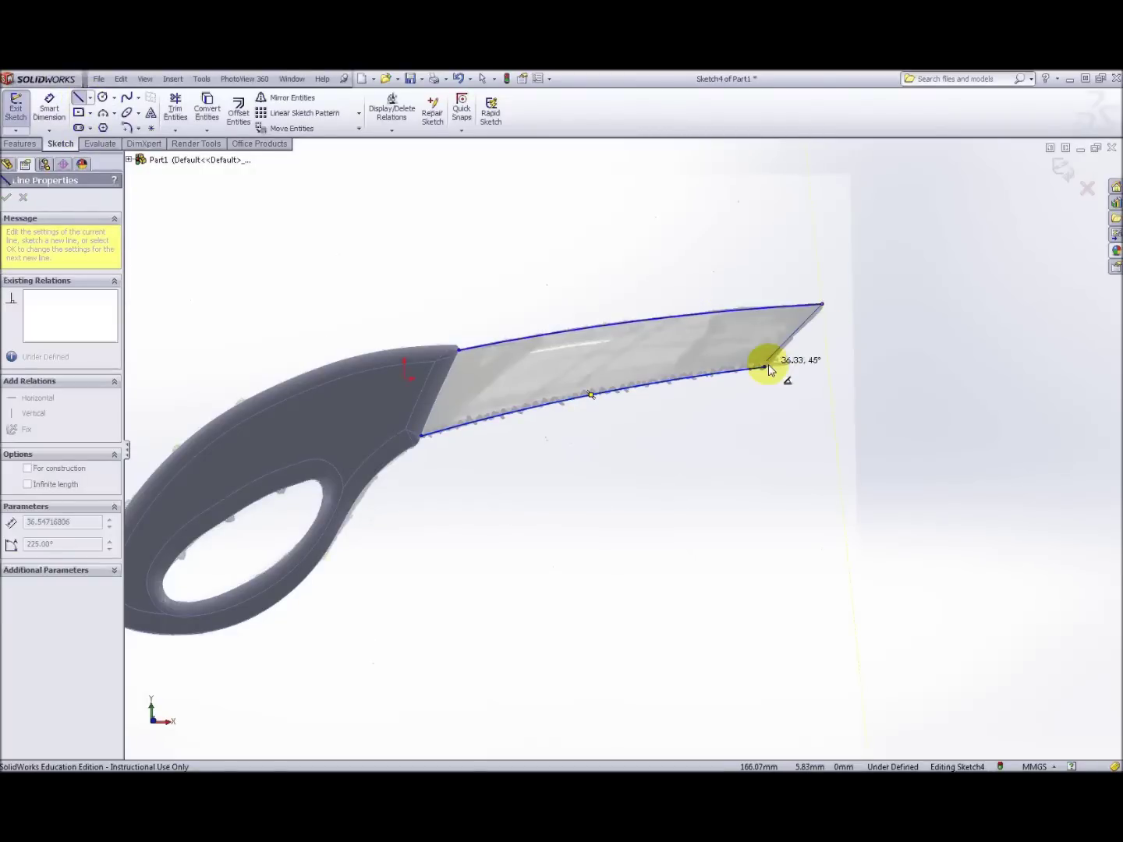
pyautogui.doubleClick(764, 368)
pyautogui.click(459, 351)
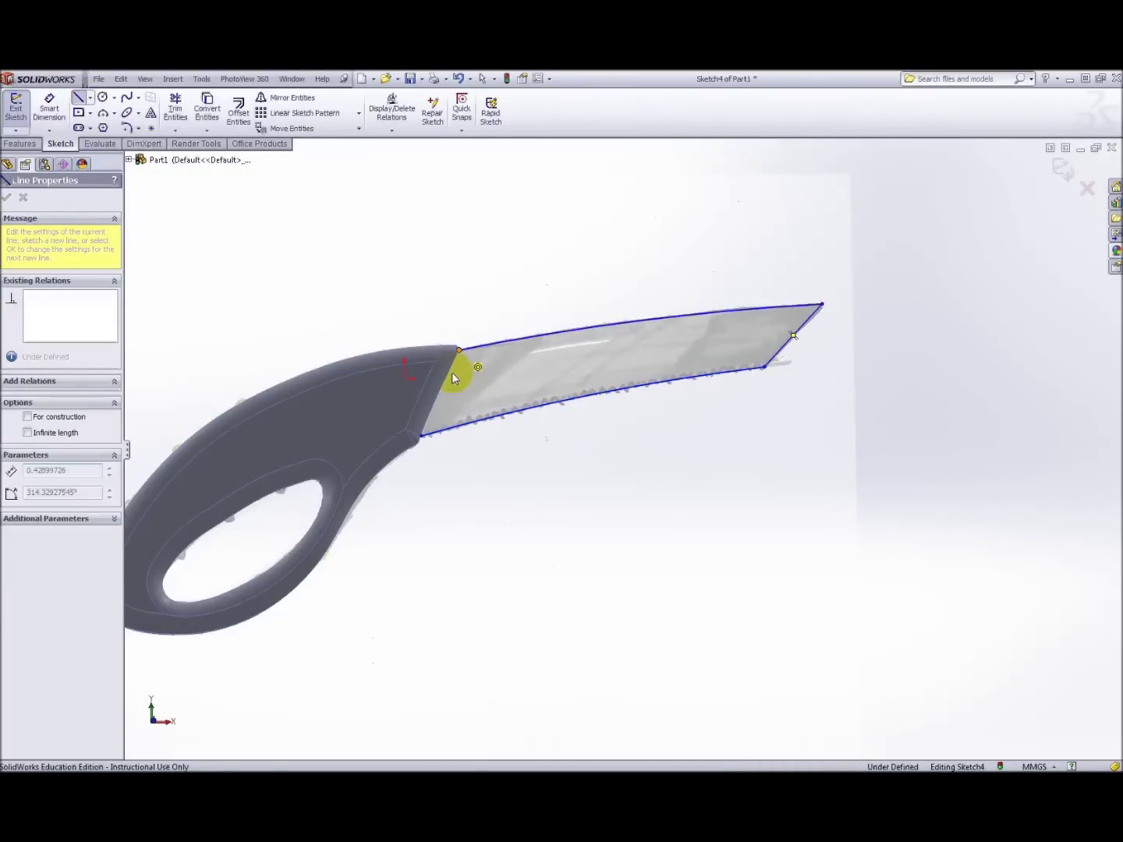
pyautogui.doubleClick(431, 435)
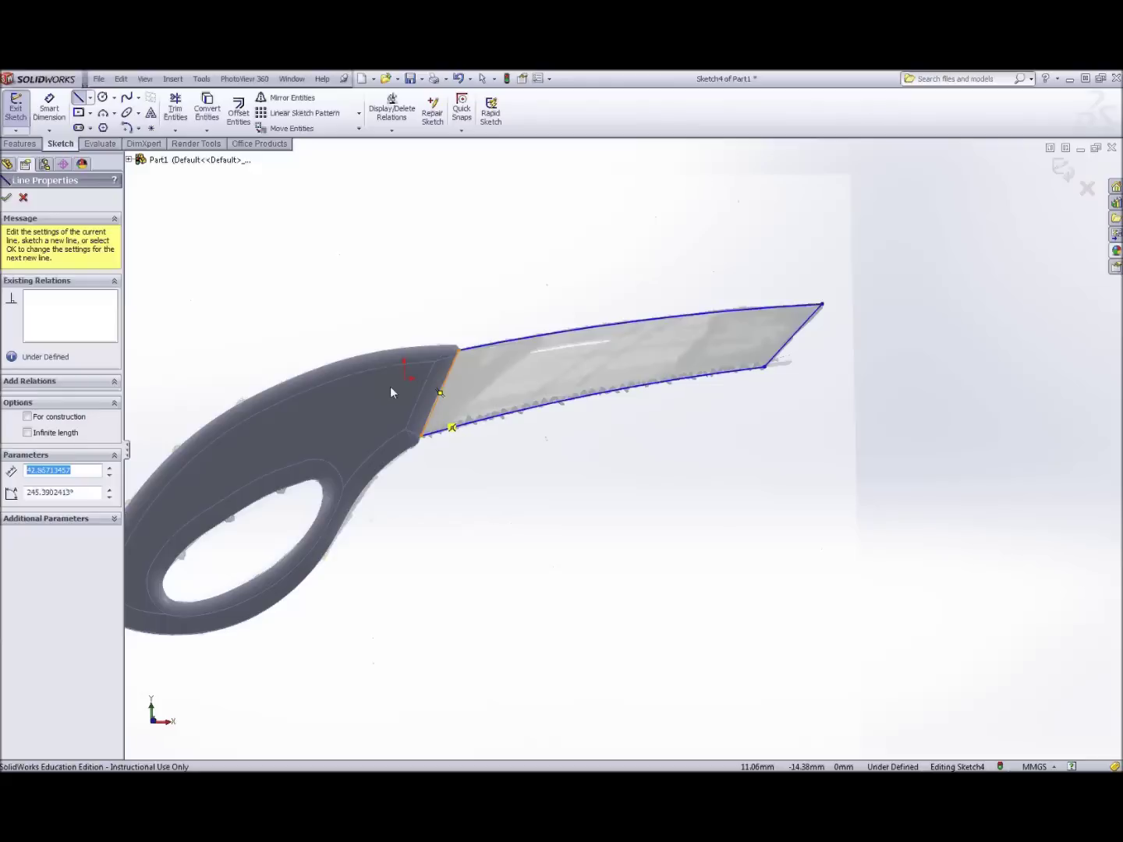
# Extrude the blade outline as a boss with a Mid Plane end condition and a depth of 5 mm
pyautogui.click(25, 117)
pyautogui.click(24, 108)
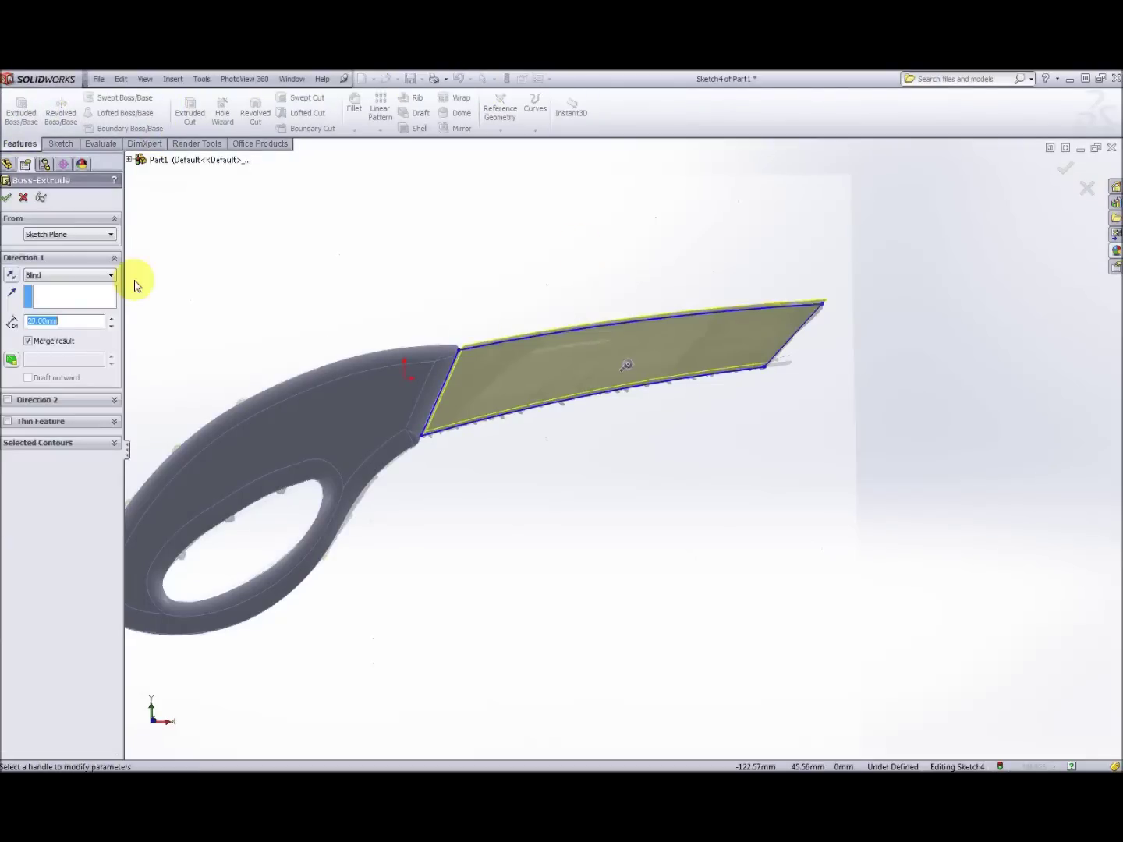
pyautogui.click(109, 274)
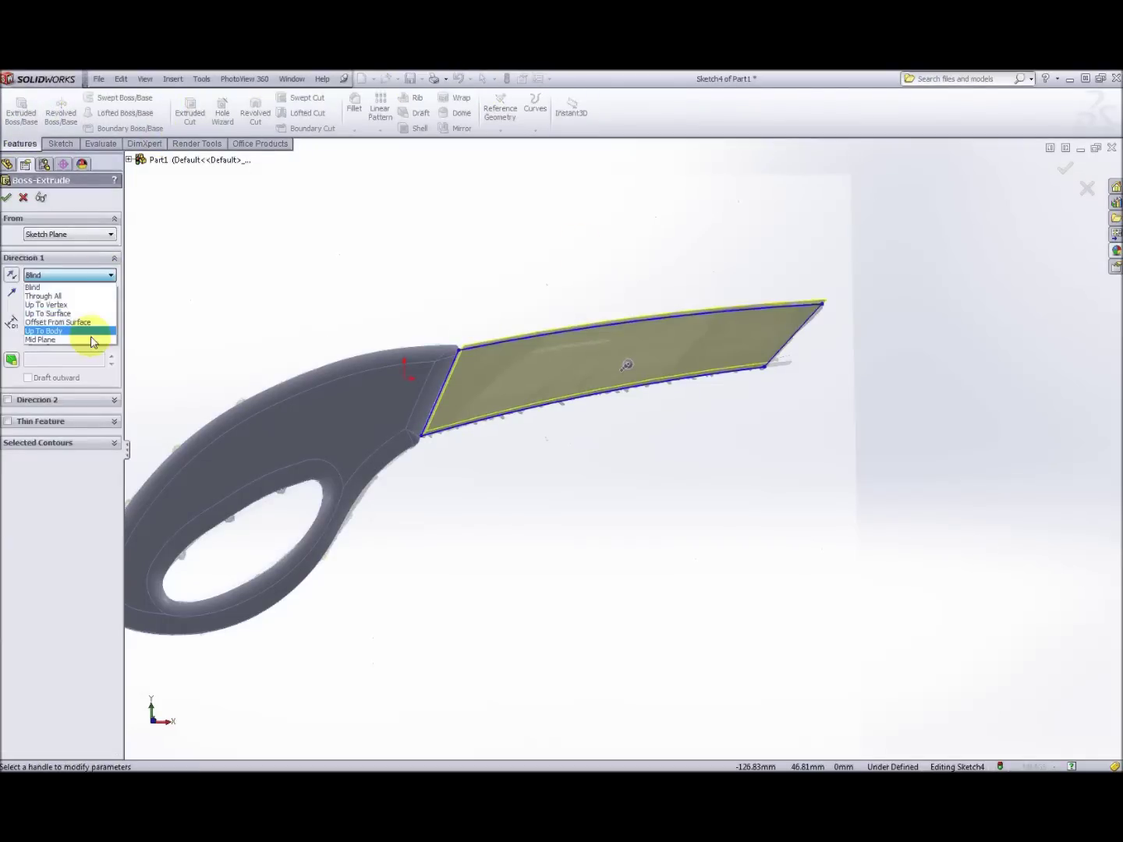
pyautogui.click(92, 340)
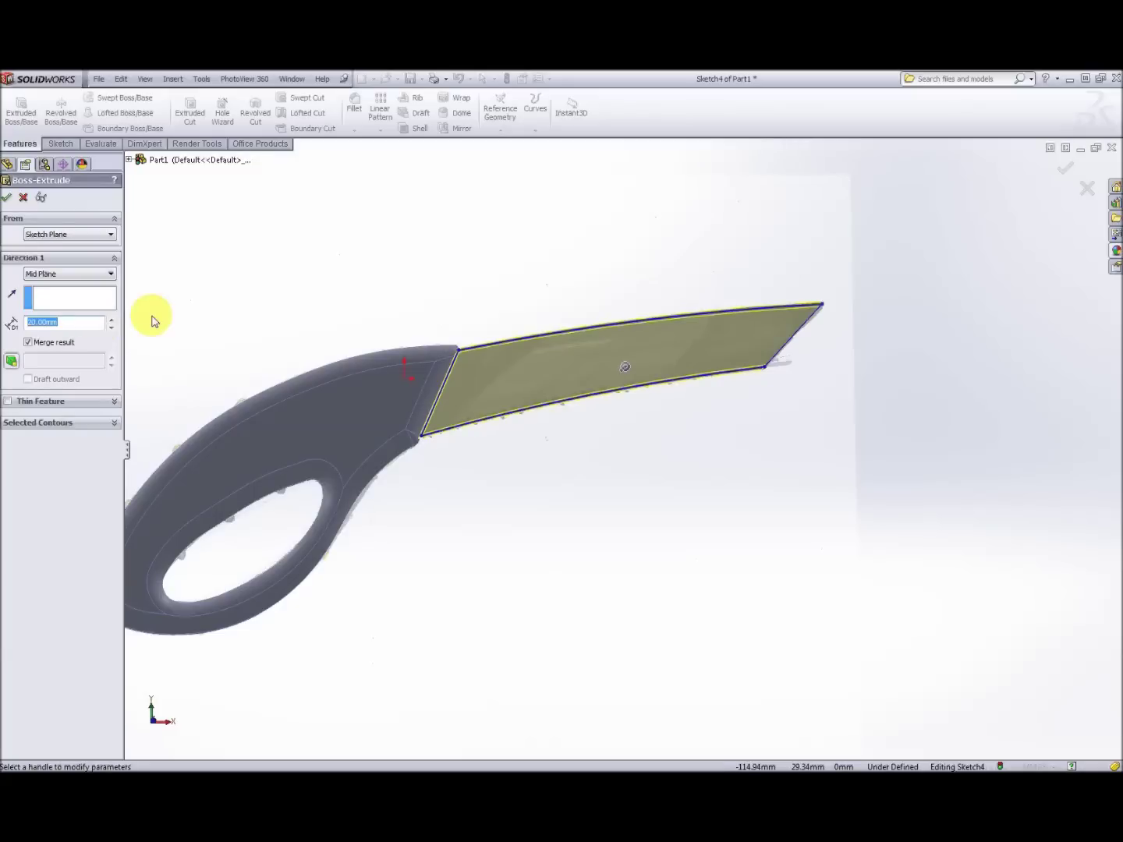
pyautogui.write('5')
pyautogui.press('Return')
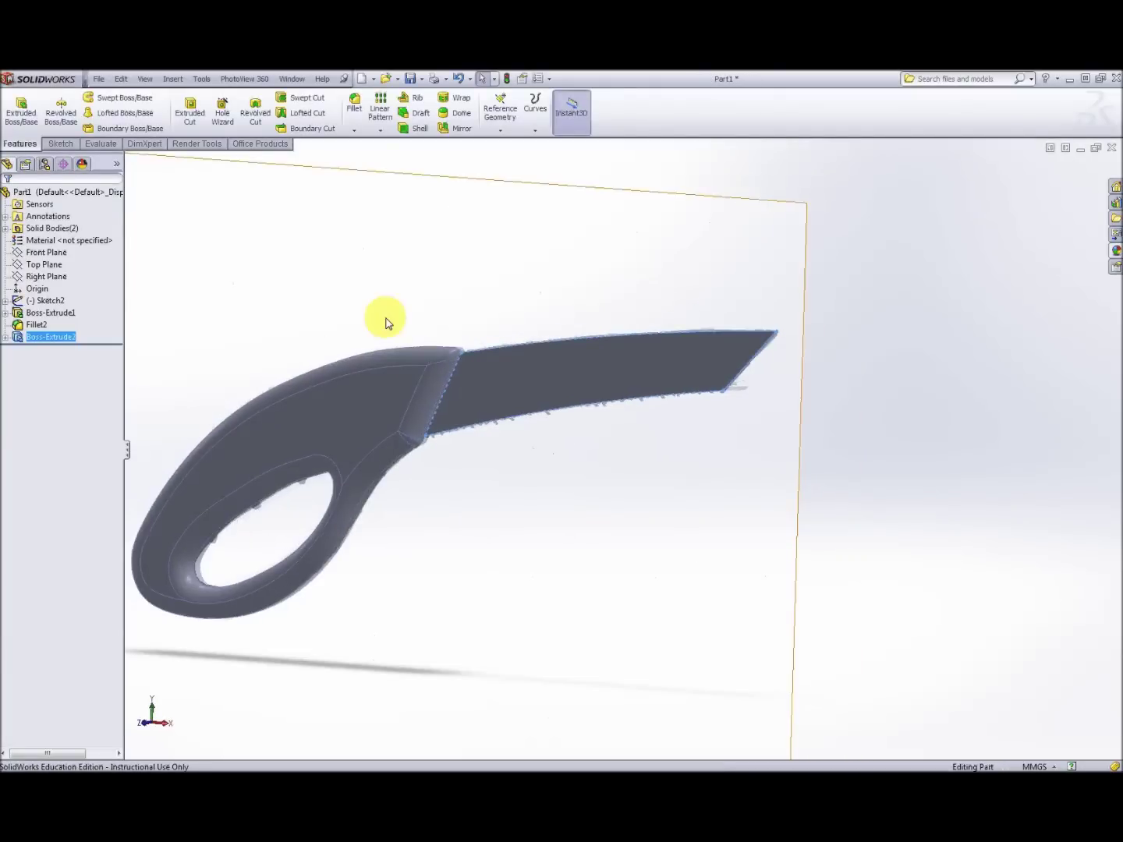
# Hide Sketch2, which holds the reference picture, so that only the saw's solid bodies are displayed
pyautogui.moveTo(362, 312); pyautogui.dragTo(460, 421, button='middle')
pyautogui.scroll(-4, 479, 433)
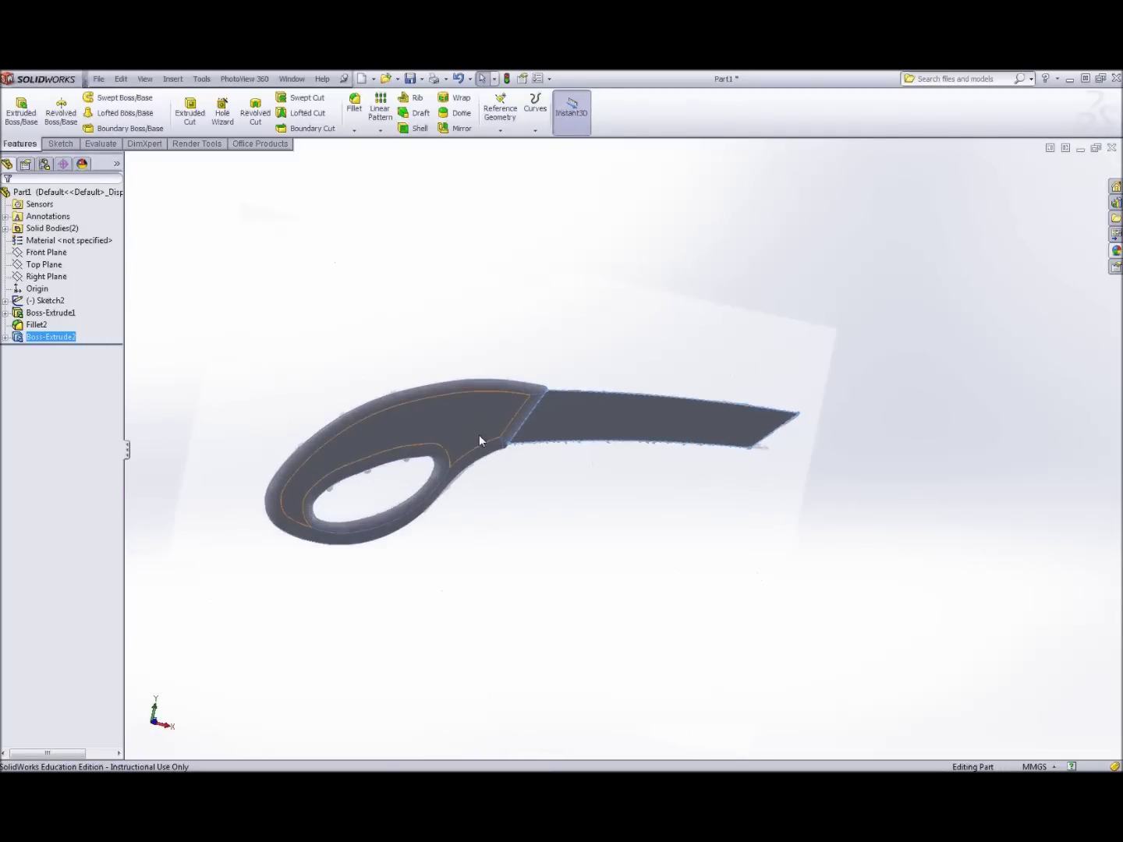
pyautogui.moveTo(649, 477); pyautogui.dragTo(400, 456, button='middle')
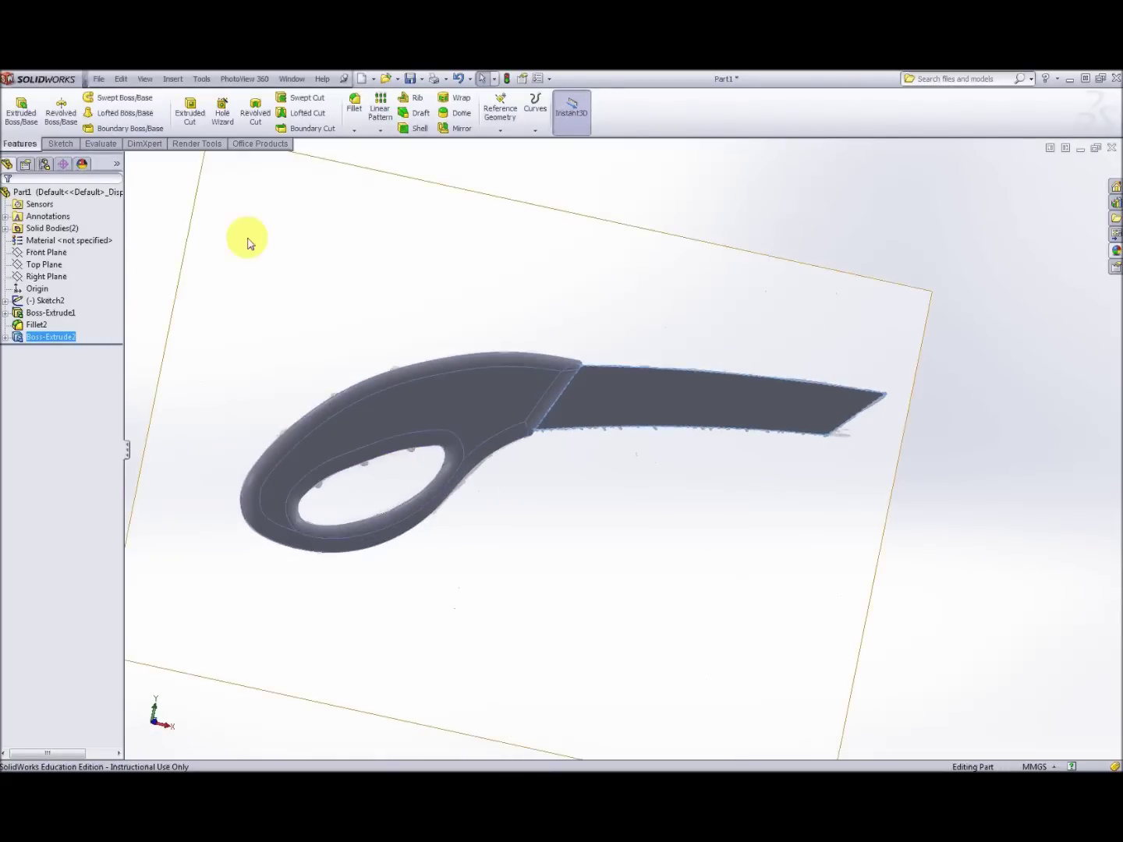
pyautogui.scroll(3, 188, 236)
pyautogui.click(272, 281)
pyautogui.moveTo(343, 288); pyautogui.dragTo(424, 279, button='middle')
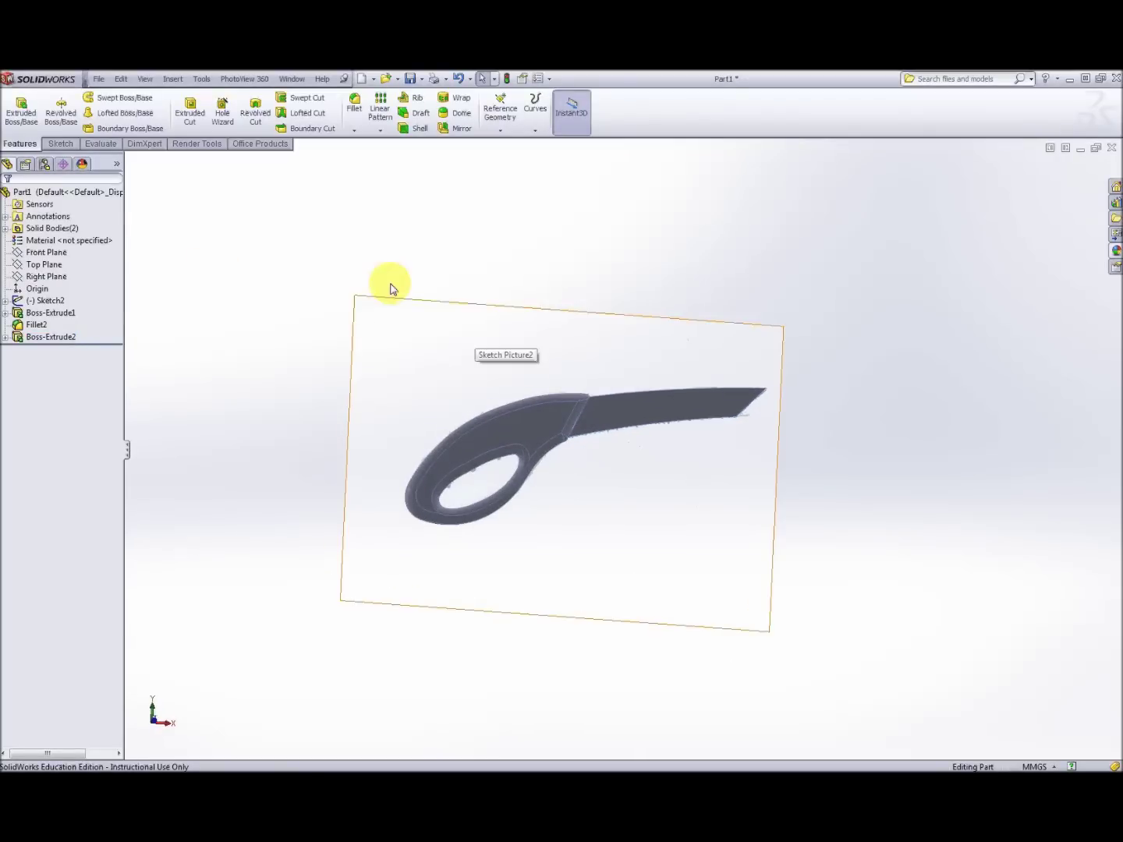
pyautogui.click(52, 301)
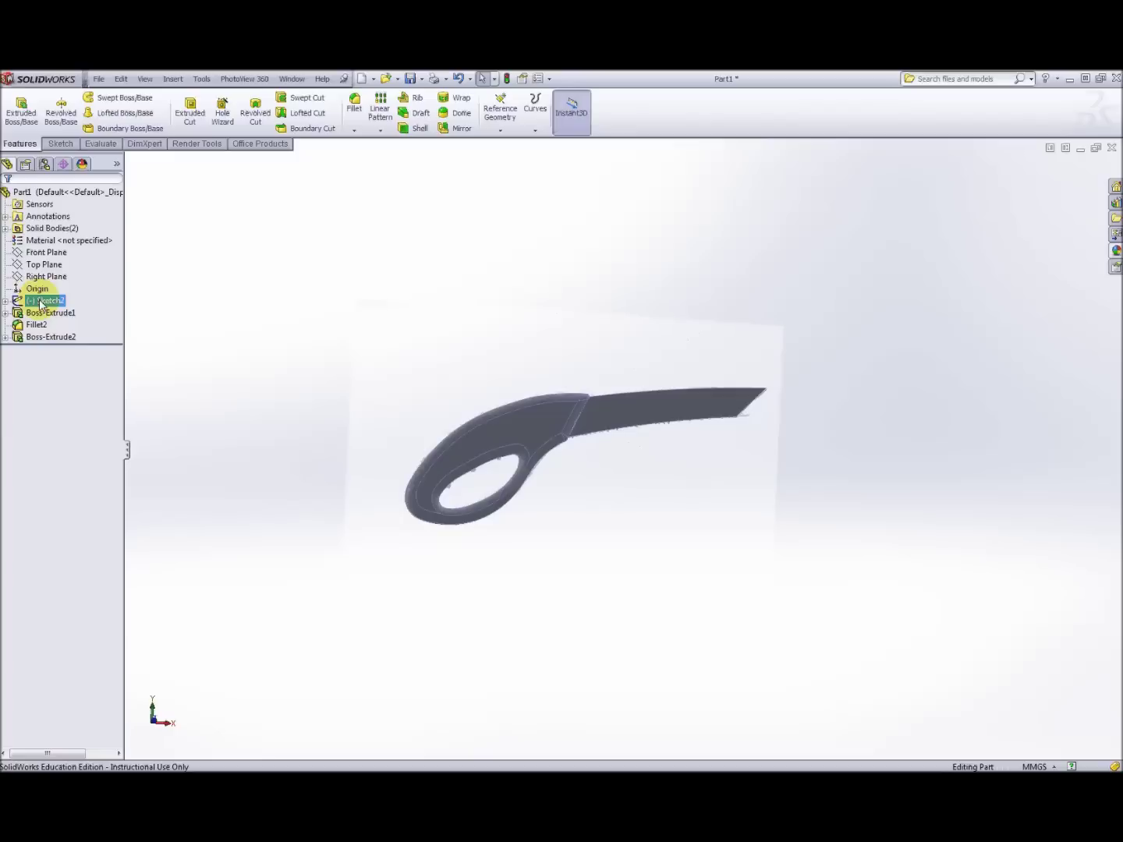
pyautogui.rightClick(41, 305)
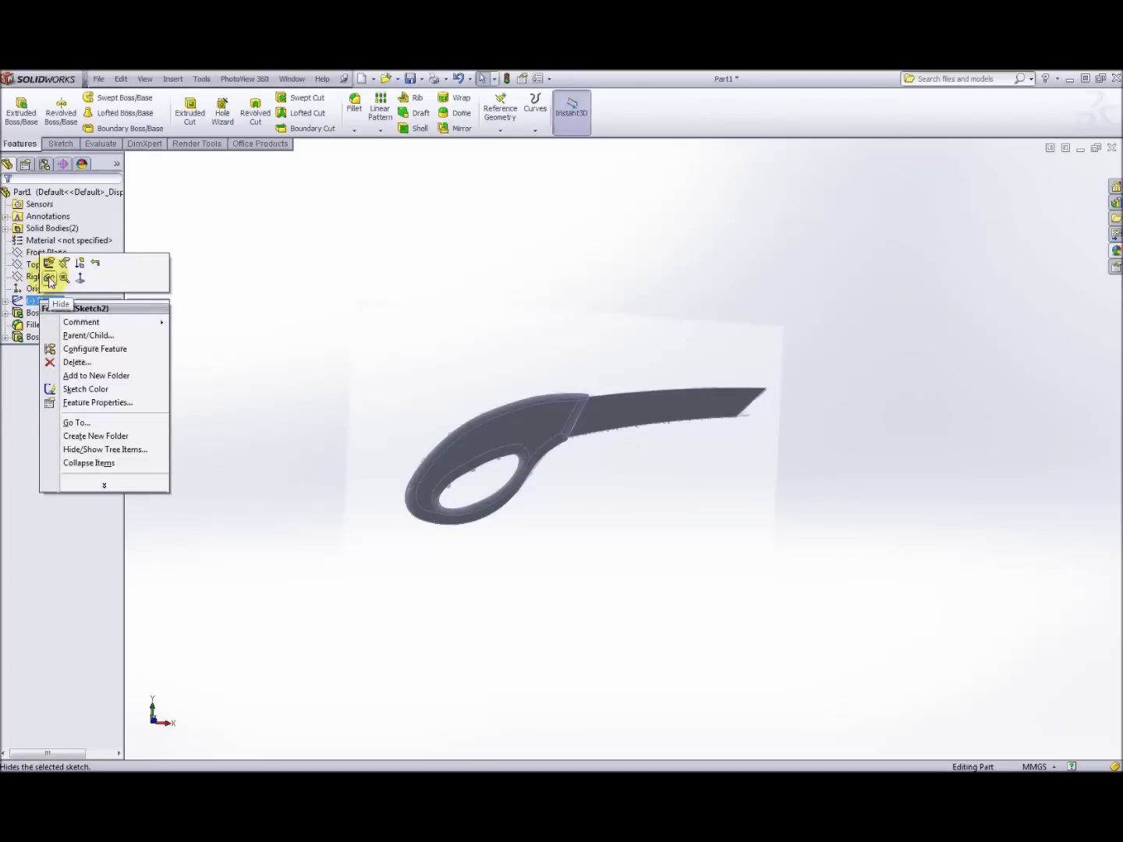
pyautogui.click(49, 279)
pyautogui.moveTo(541, 284)
pyautogui.mouseDown(button='middle')
pyautogui.moveTo(754, 451)
pyautogui.moveTo(573, 464)
pyautogui.moveTo(609, 452)
pyautogui.mouseUp(button='middle')
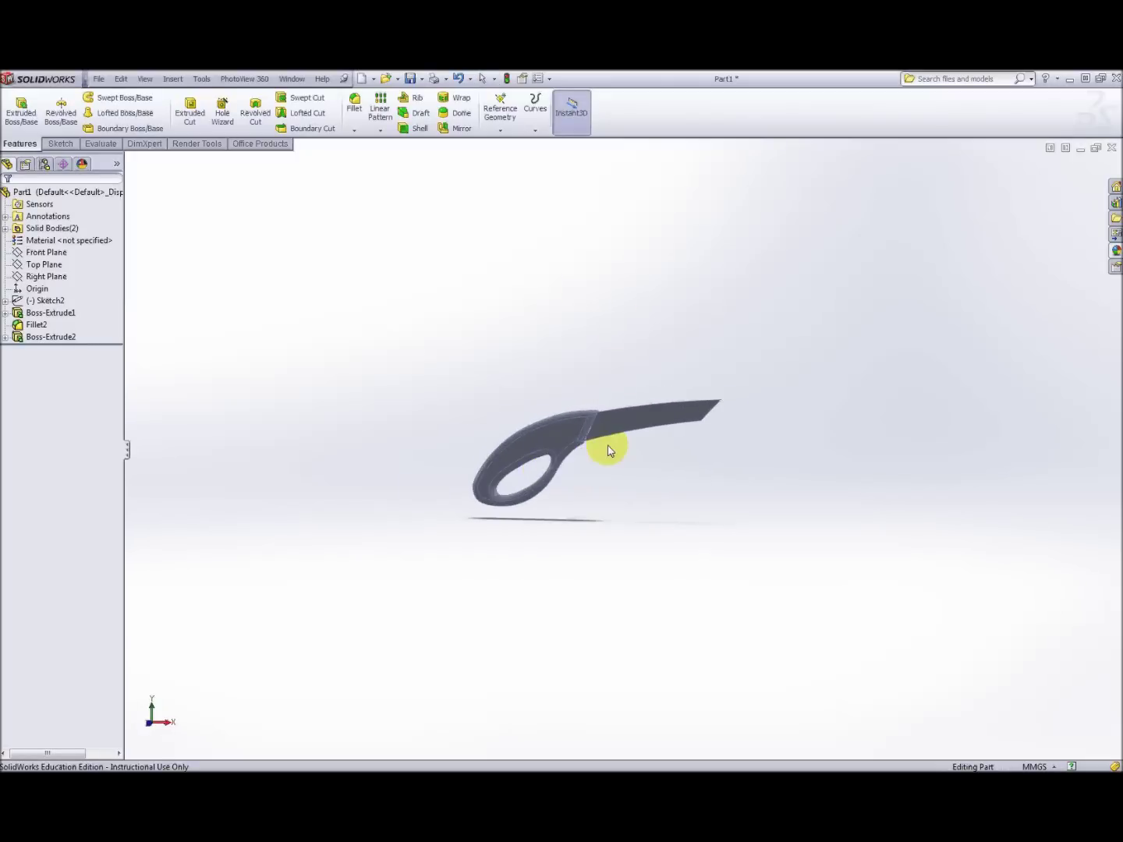
# Start a decal from the image img-211102759-0001.jpg in the Hand saw folder and apply it to the whole part
pyautogui.click(245, 80)
pyautogui.click(241, 80)
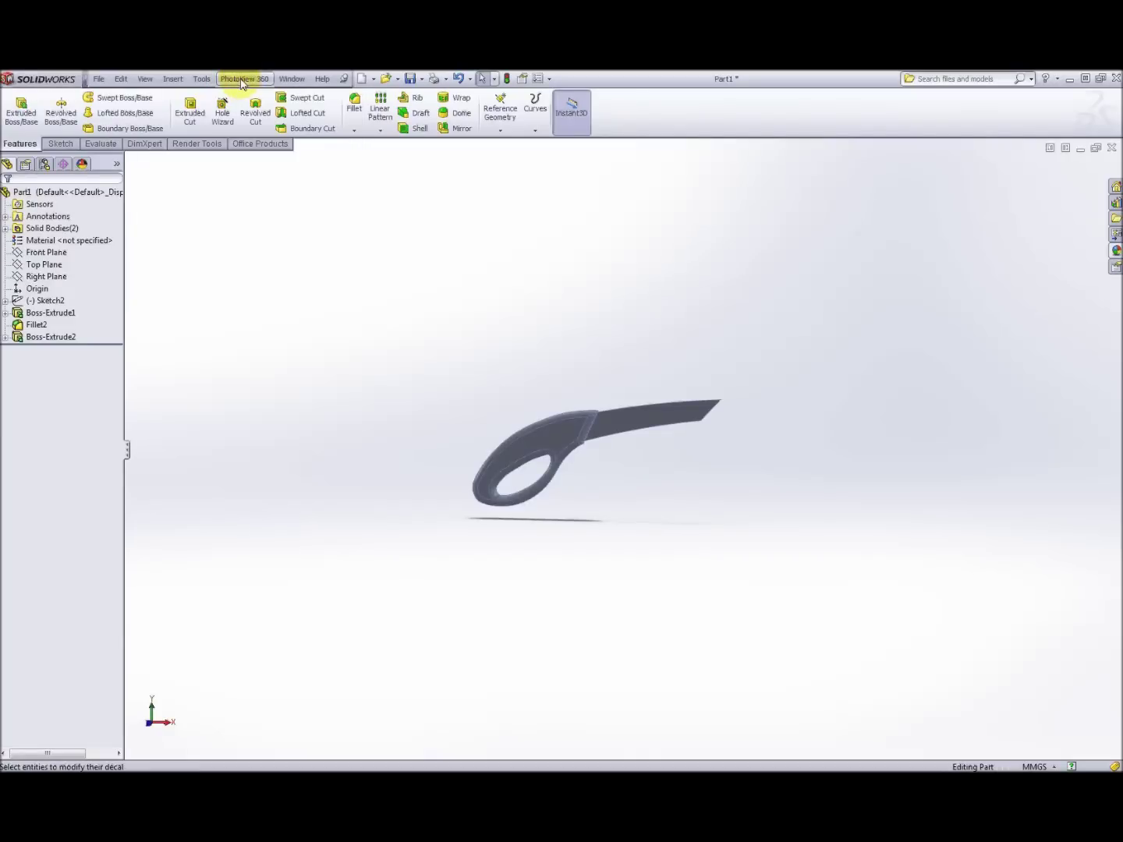
pyautogui.click(243, 80)
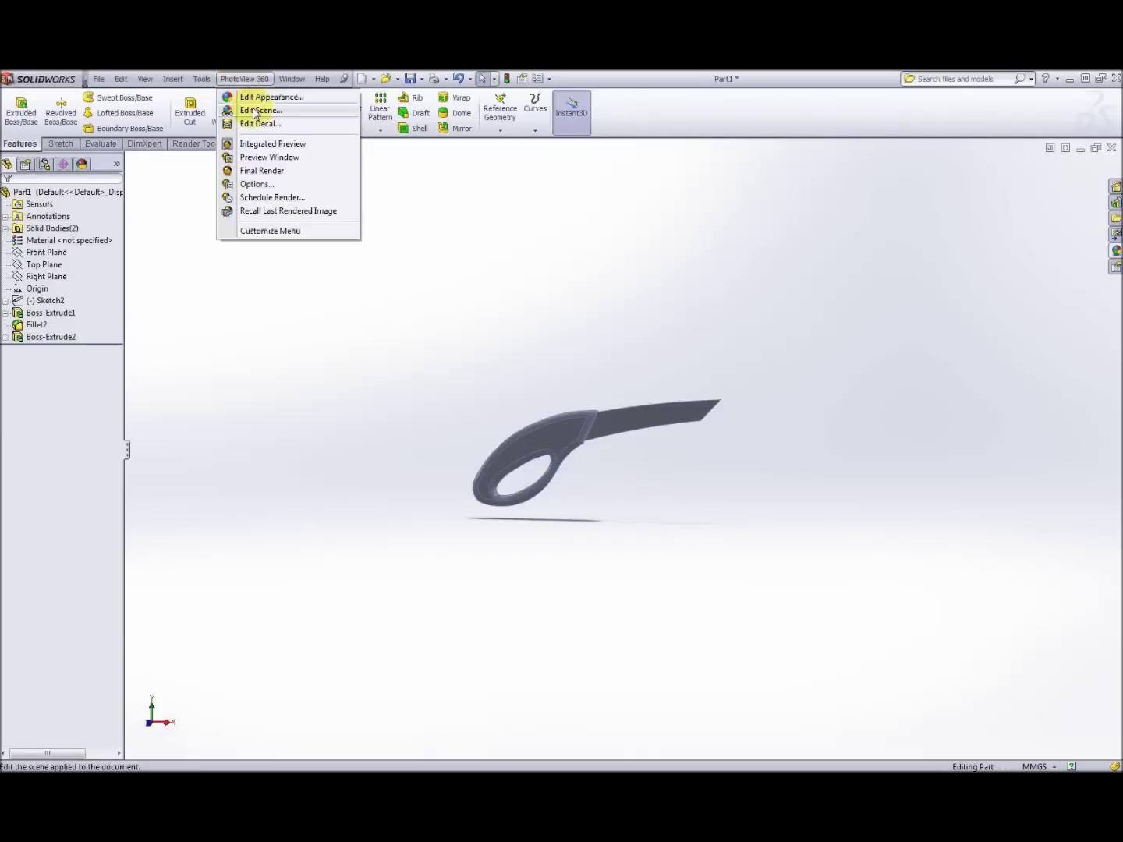
pyautogui.click(256, 124)
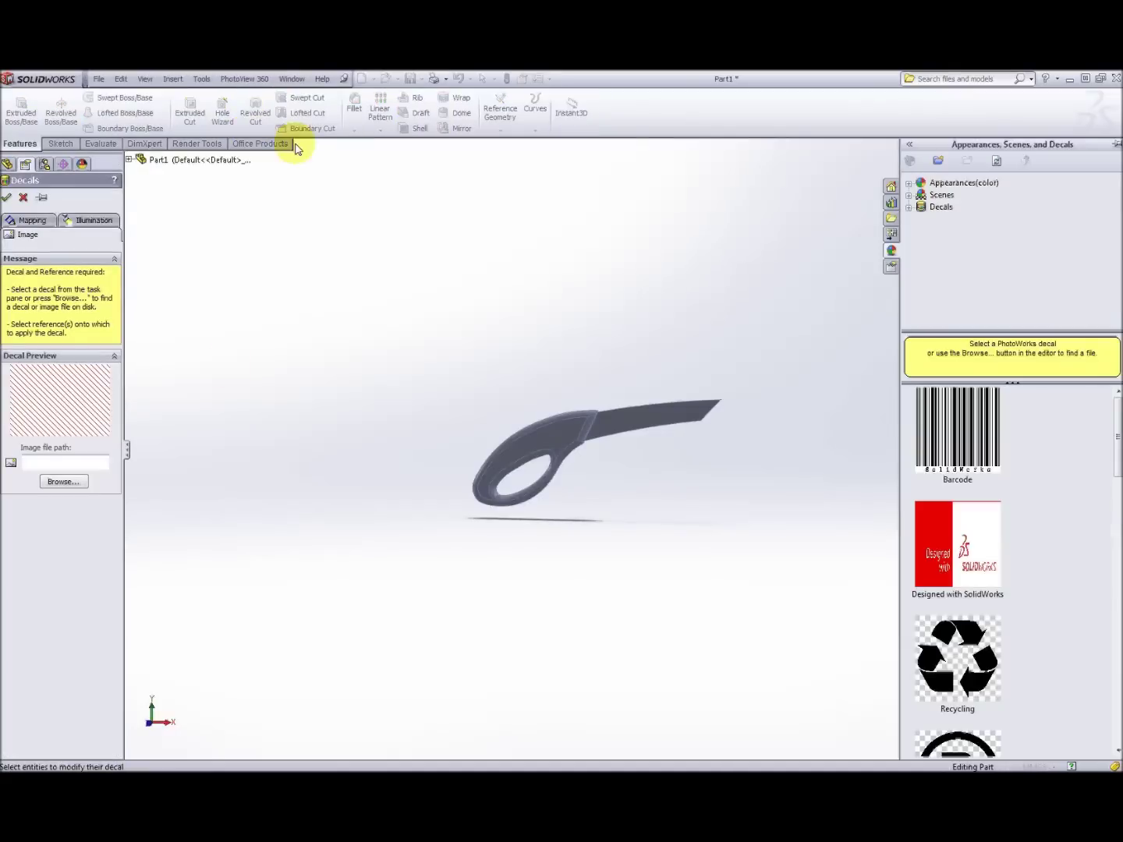
pyautogui.click(63, 482)
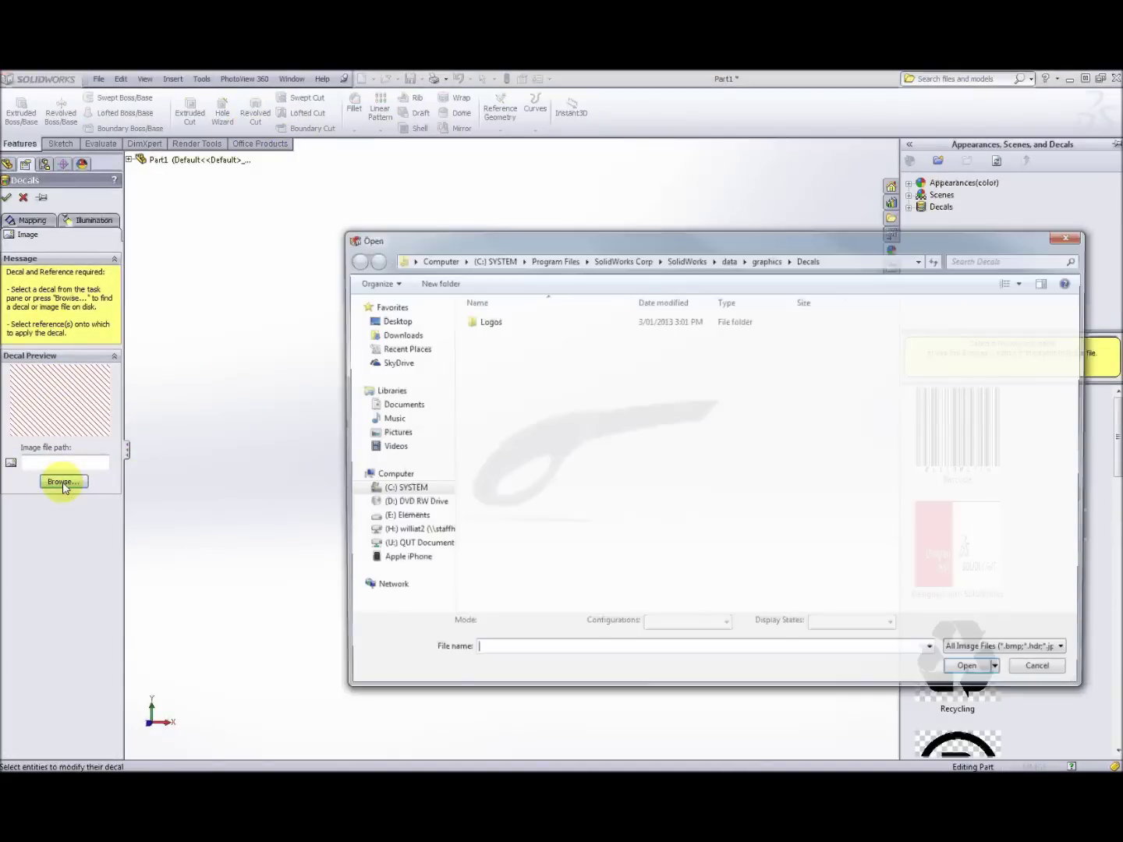
pyautogui.click(401, 517)
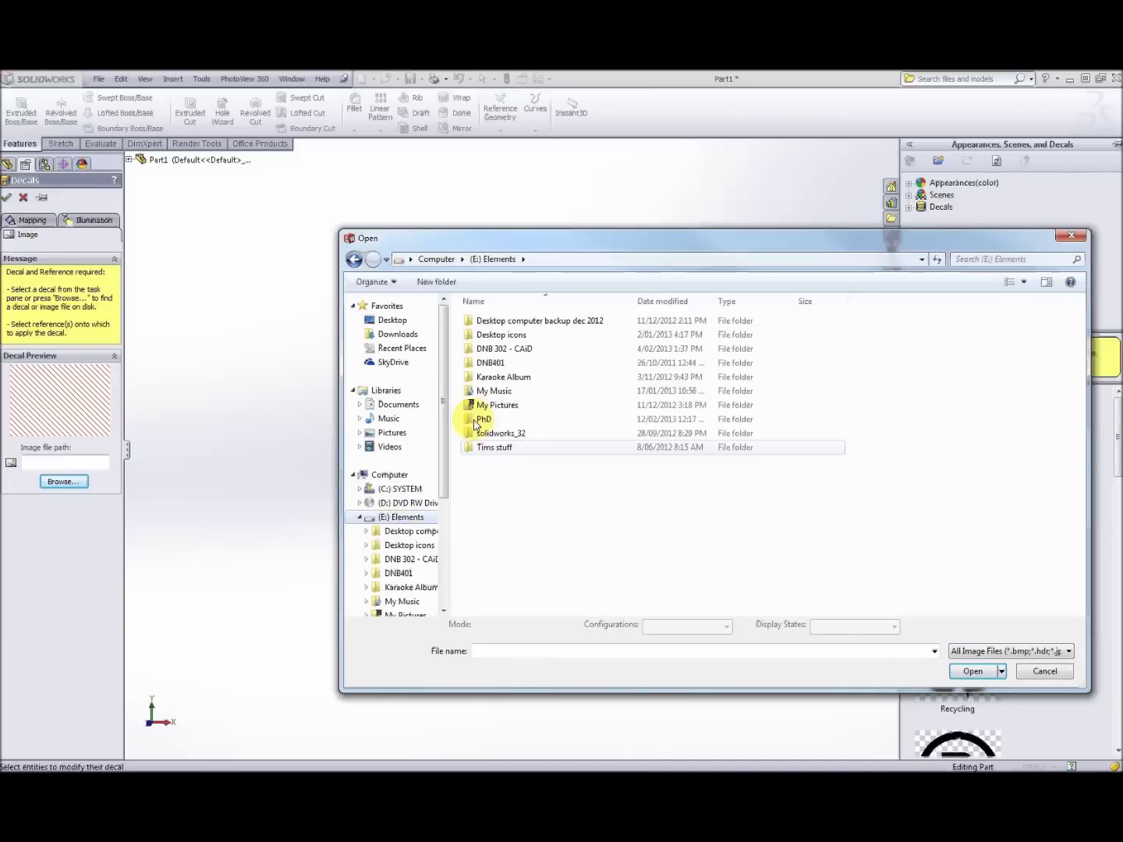
pyautogui.doubleClick(505, 350)
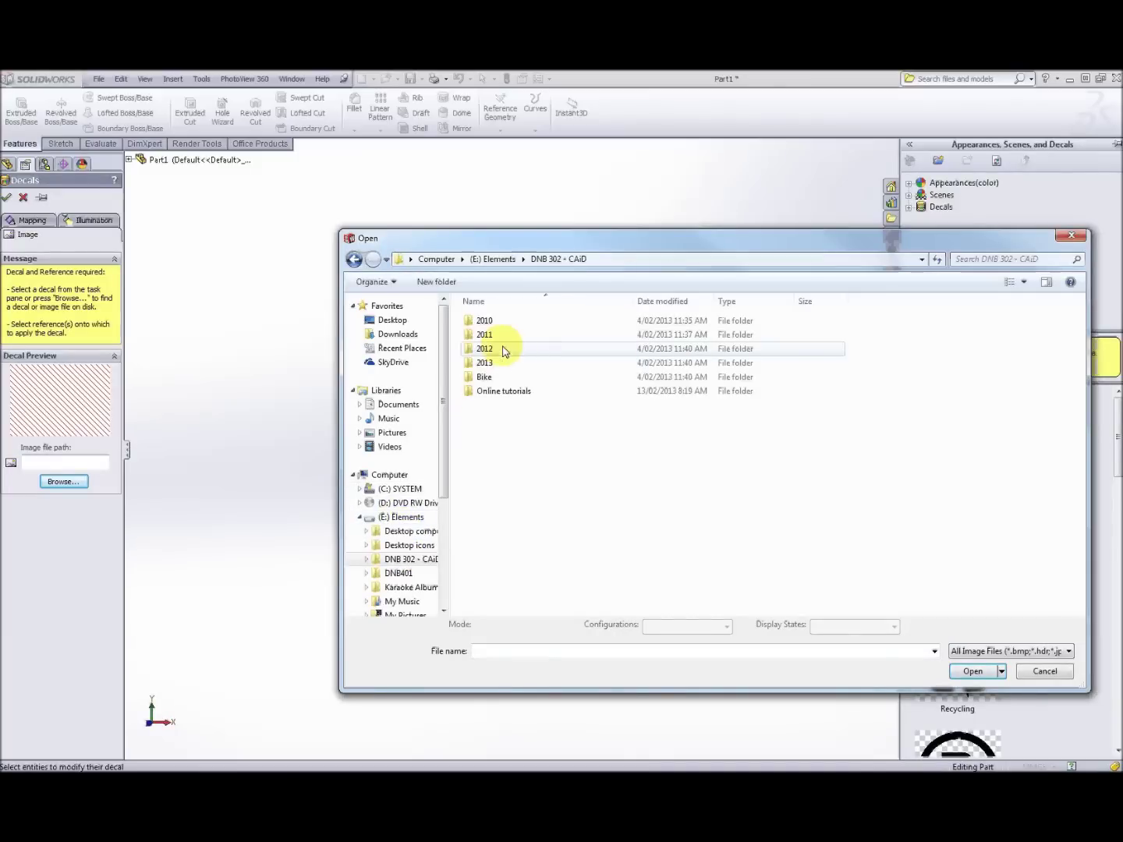
pyautogui.doubleClick(491, 391)
pyautogui.doubleClick(651, 342)
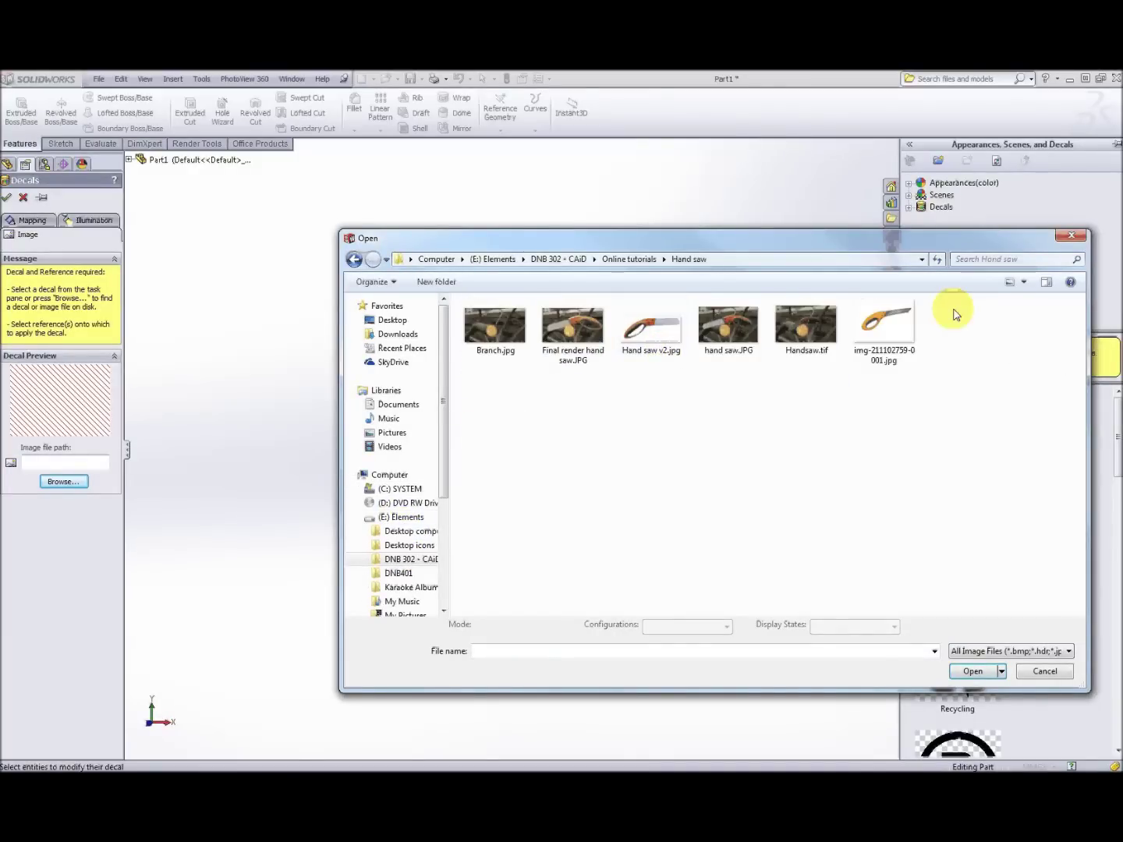
pyautogui.doubleClick(894, 329)
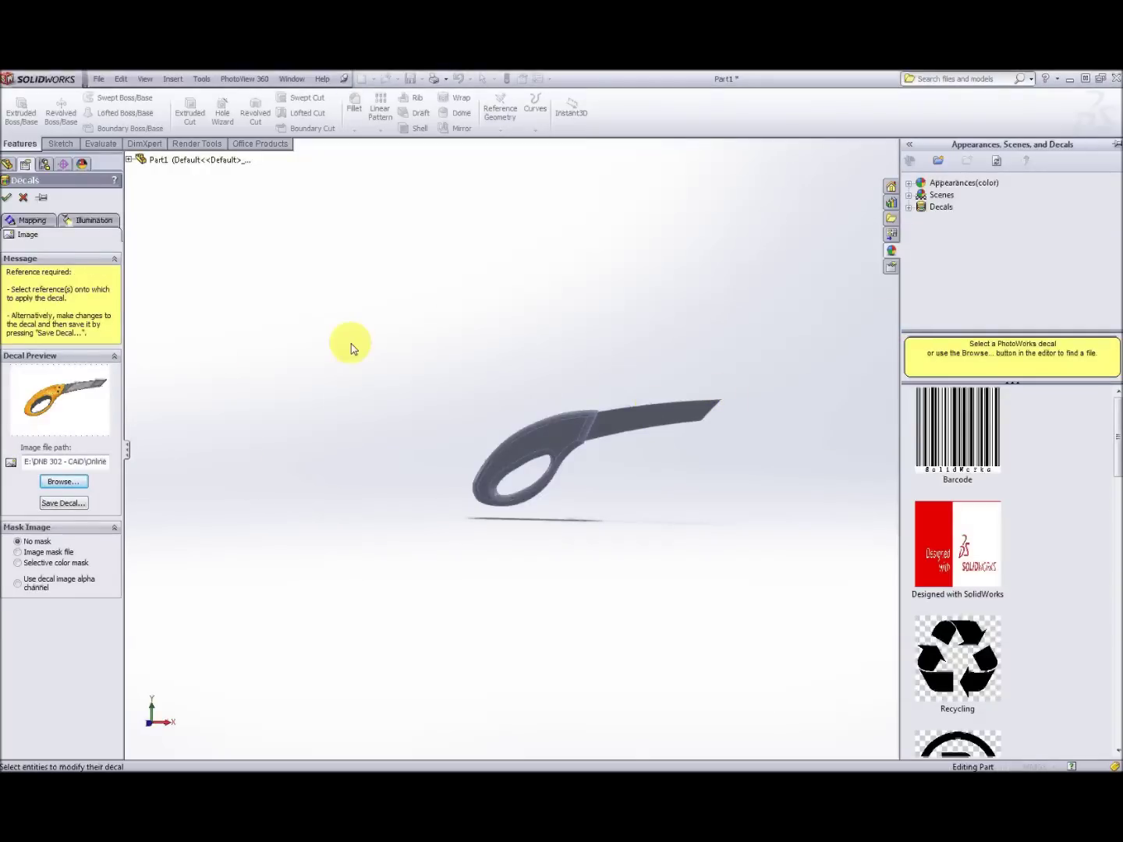
pyautogui.click(31, 220)
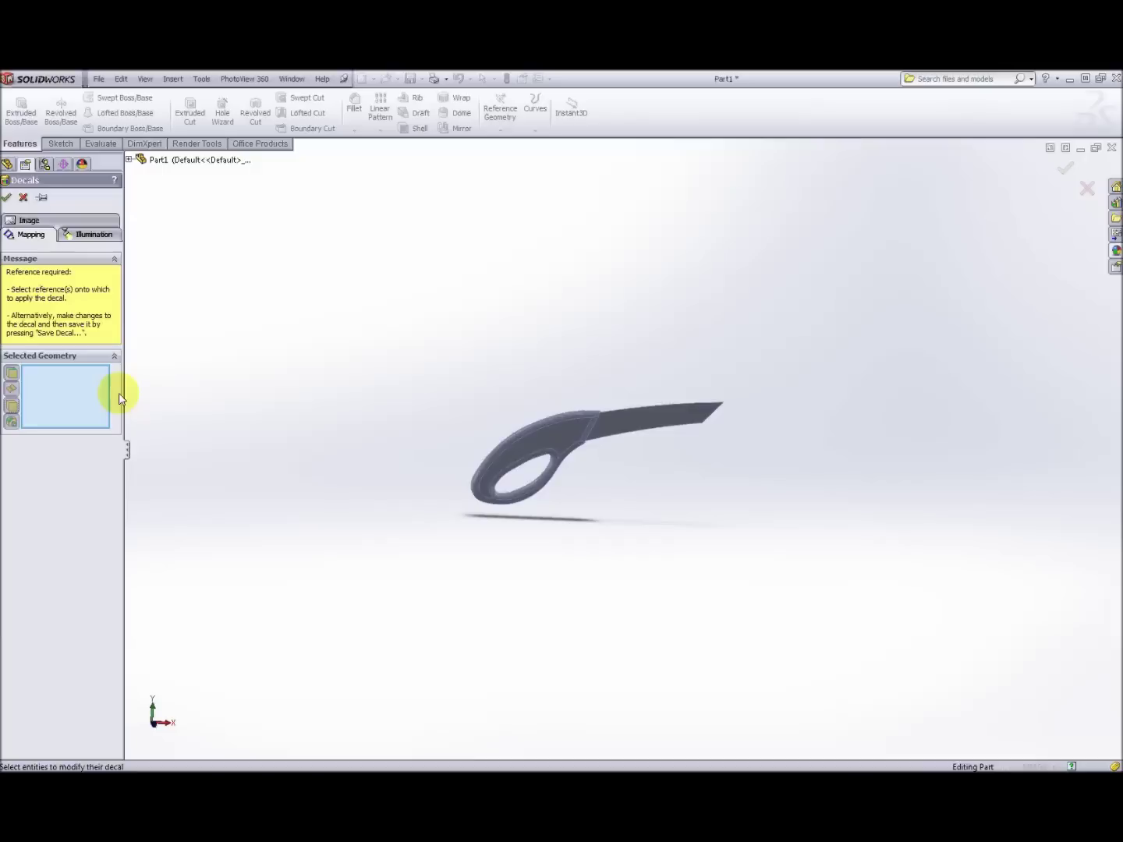
pyautogui.click(144, 161)
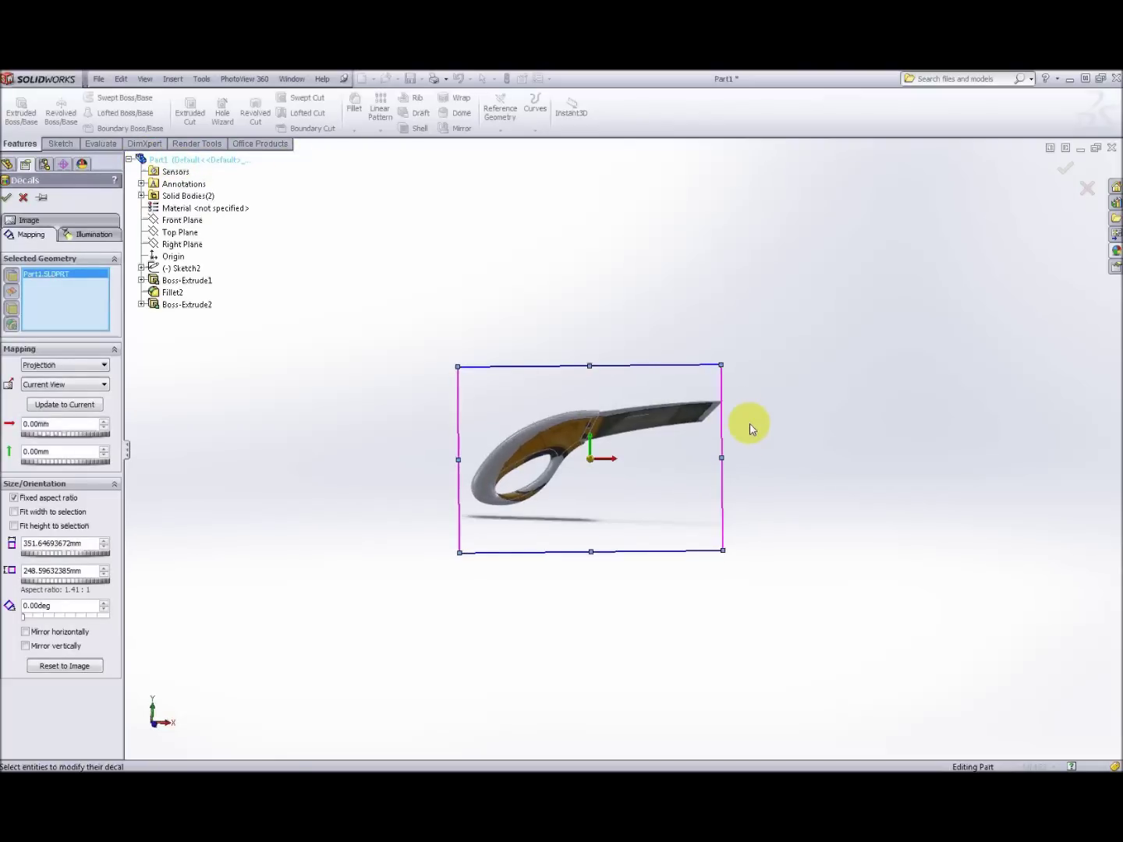
# Enlarge the decal to about 412 by 291 mm at a fixed aspect ratio and shift it over the handle and blade
pyautogui.scroll(-3, 594, 459)
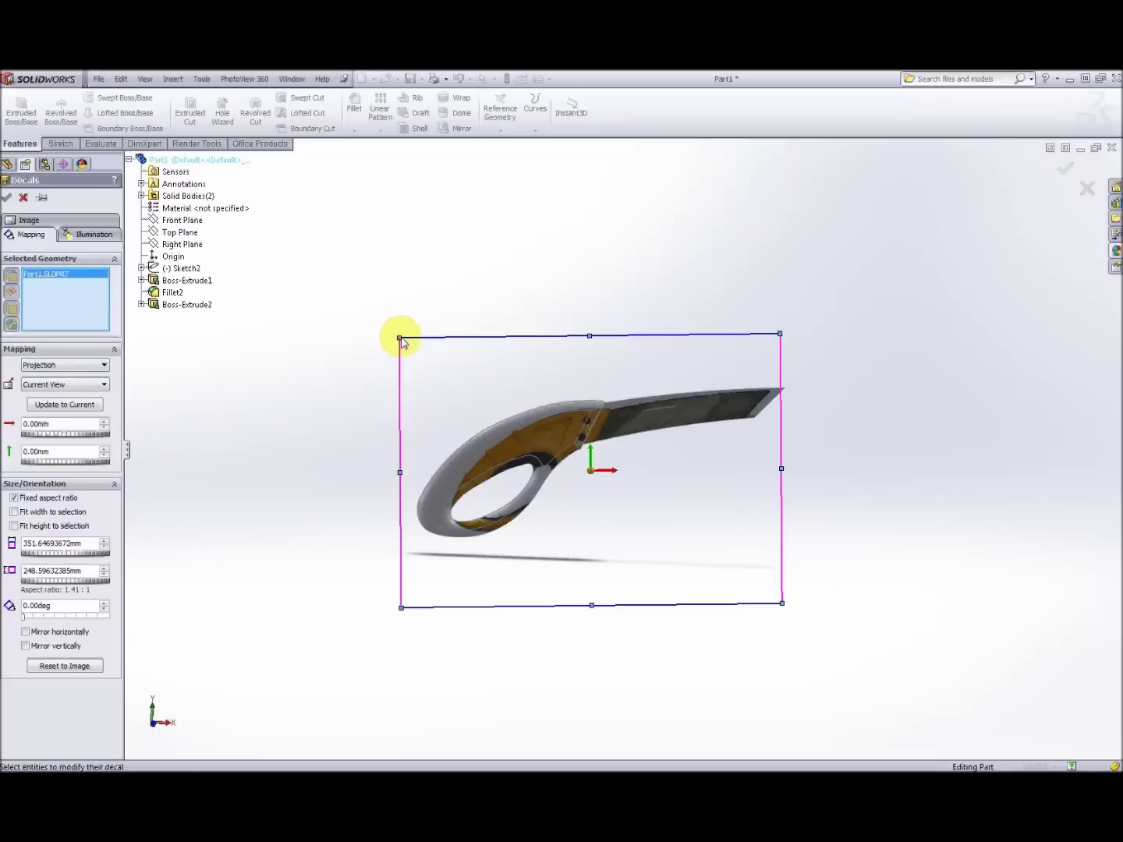
pyautogui.moveTo(25, 620)
pyautogui.mouseDown()
pyautogui.moveTo(35, 621)
pyautogui.moveTo(17, 616)
pyautogui.mouseUp()
pyautogui.click(59, 603)
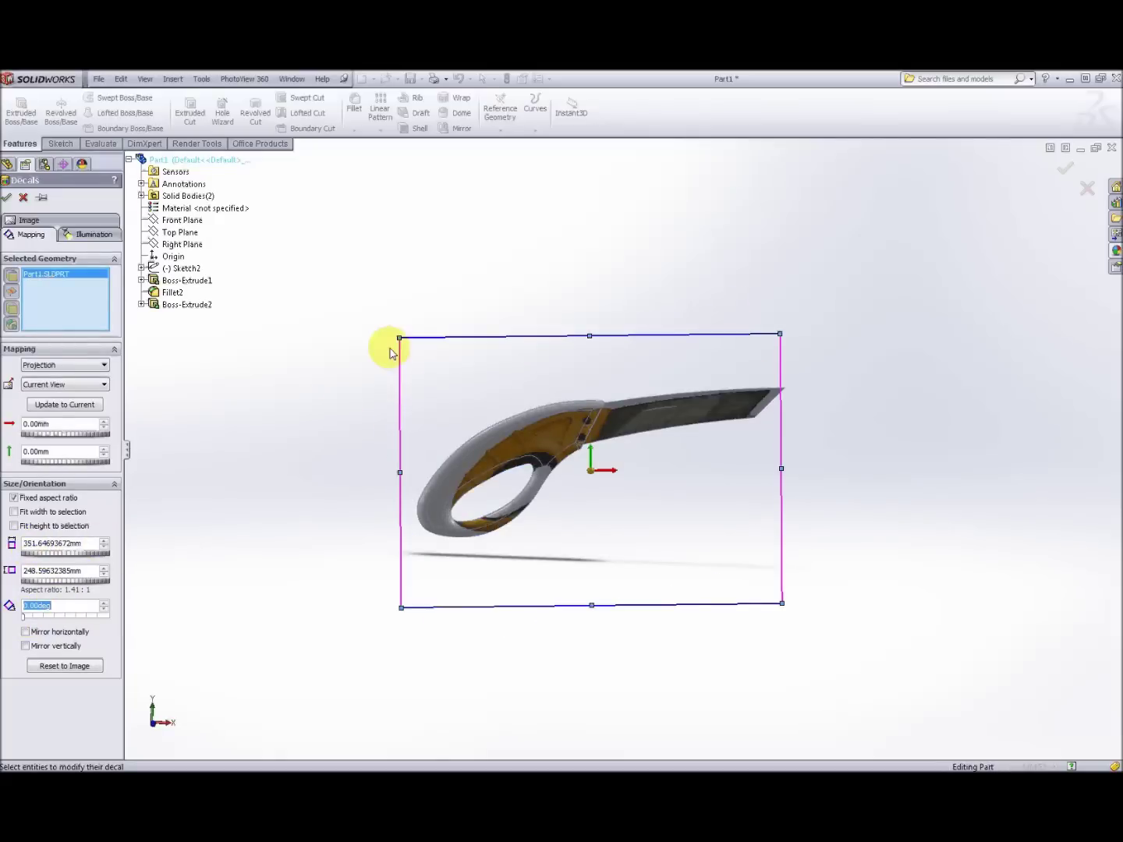
pyautogui.moveTo(398, 338); pyautogui.dragTo(354, 307)
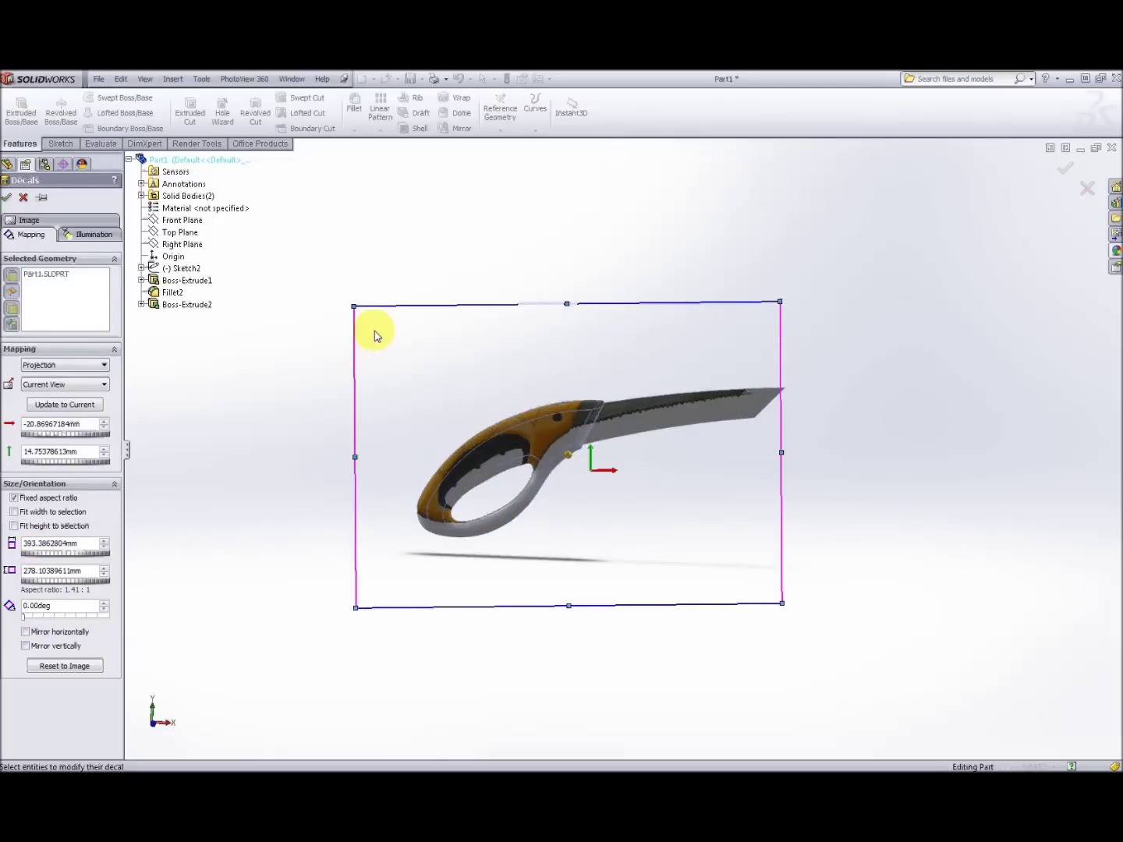
pyautogui.moveTo(494, 308); pyautogui.dragTo(500, 340)
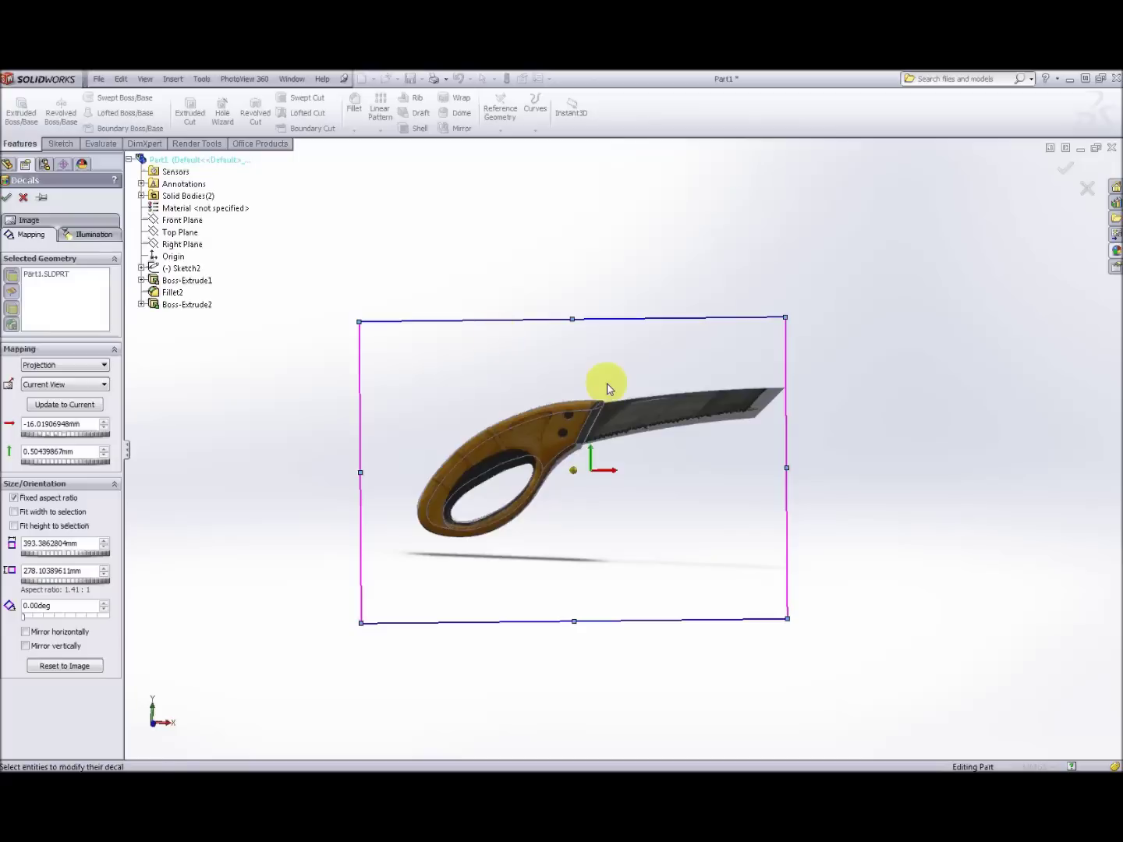
pyautogui.moveTo(787, 619); pyautogui.dragTo(803, 631)
pyautogui.moveTo(360, 320); pyautogui.dragTo(353, 317)
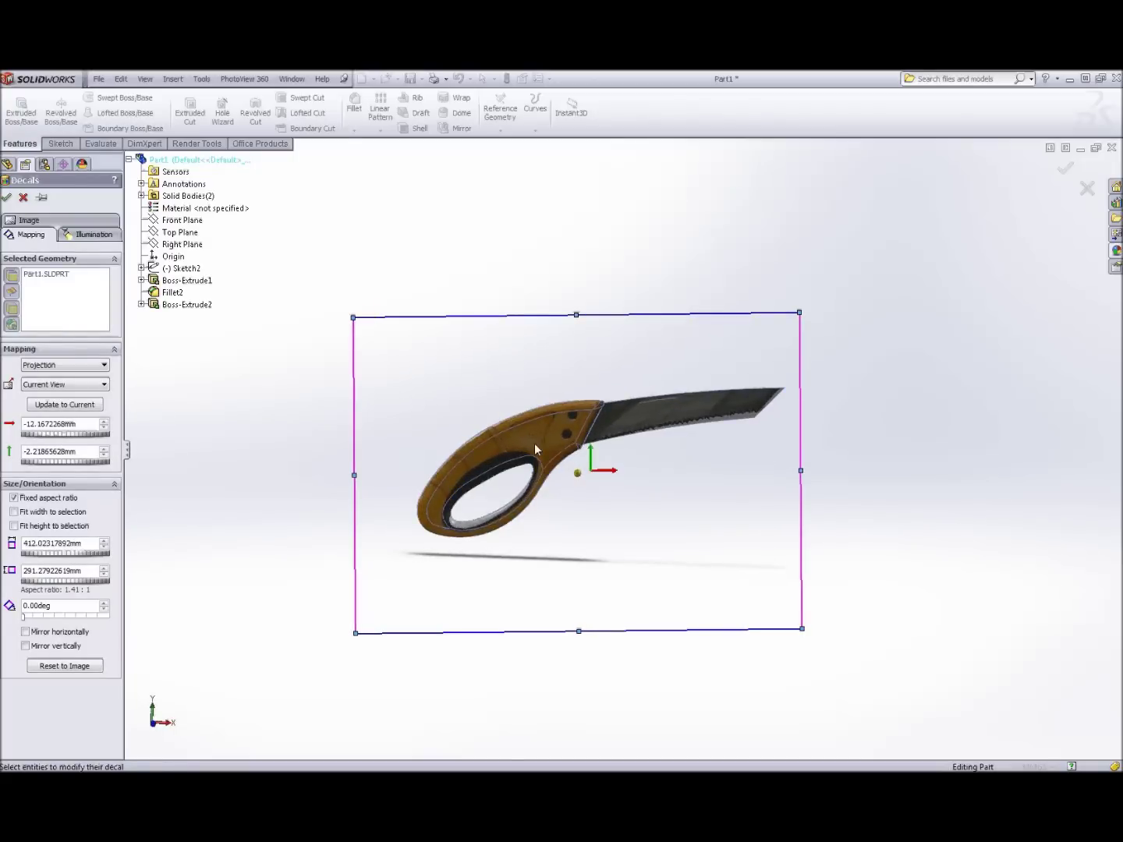
pyautogui.scroll(2, 646, 471)
pyautogui.scroll(-4, 591, 503)
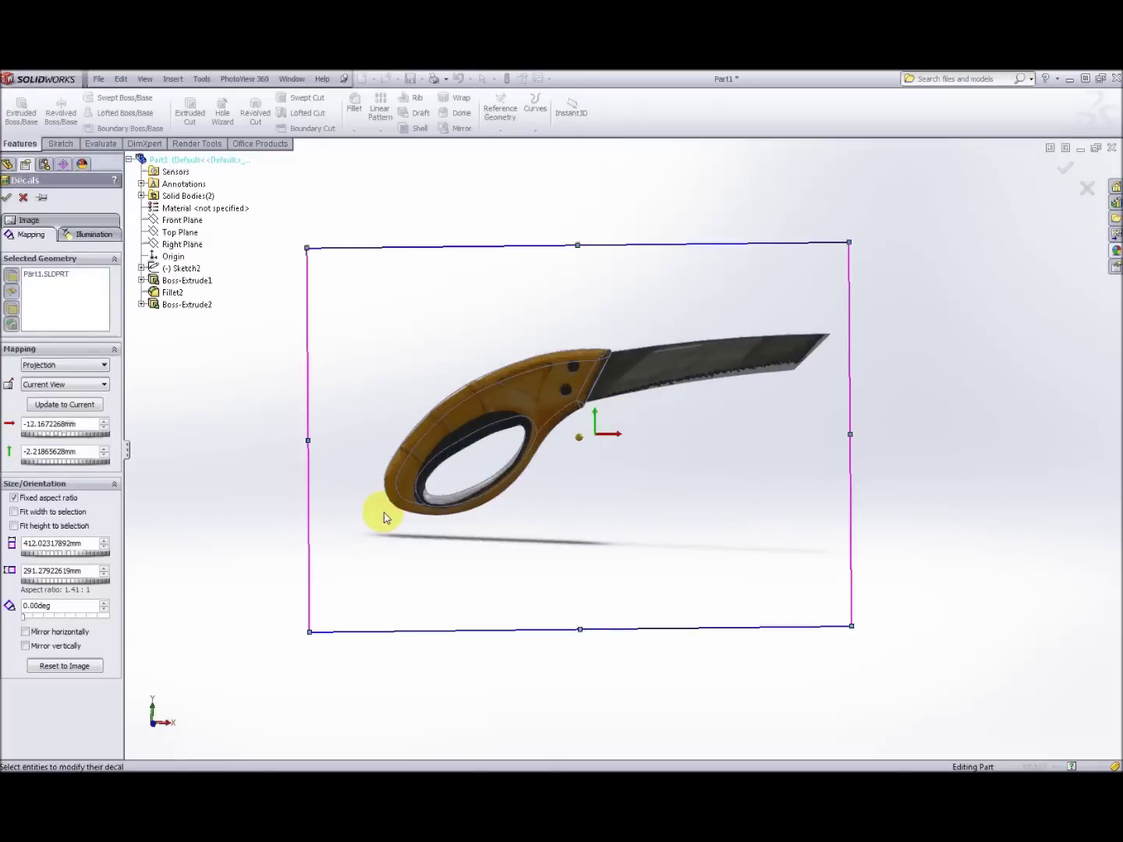
# Rotate the decal to 357 degrees, shrink it to about 407 by 288 mm to fit the saw, and accept it
pyautogui.click(104, 603)
pyautogui.click(104, 609)
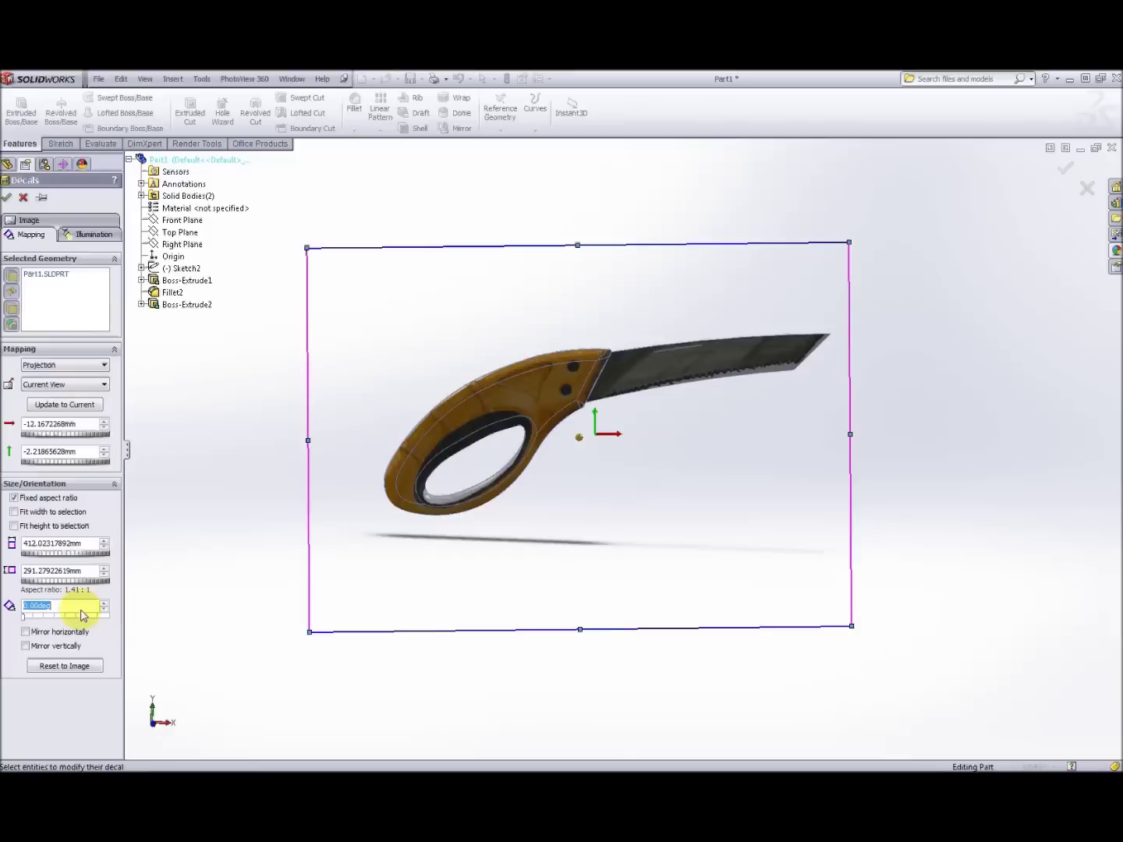
pyautogui.moveTo(24, 615); pyautogui.dragTo(109, 622)
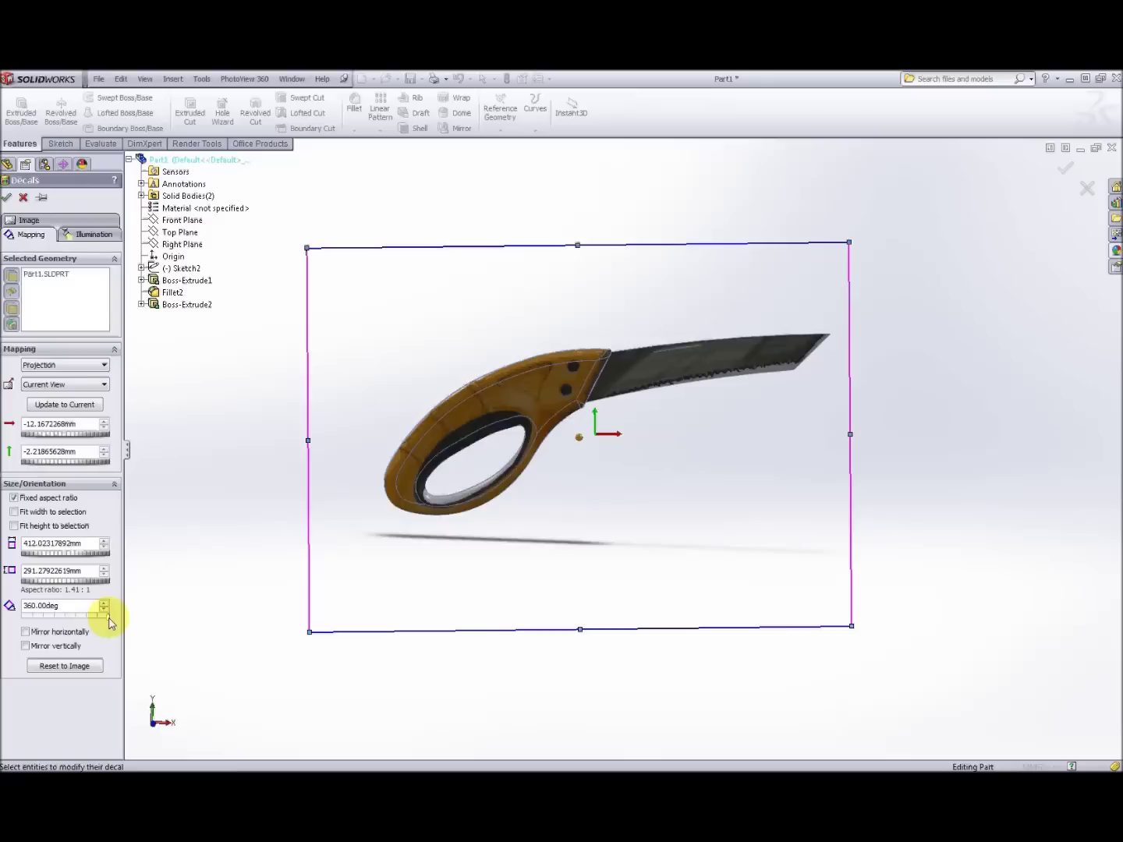
pyautogui.click(105, 611)
pyautogui.click(104, 611)
pyautogui.click(105, 611)
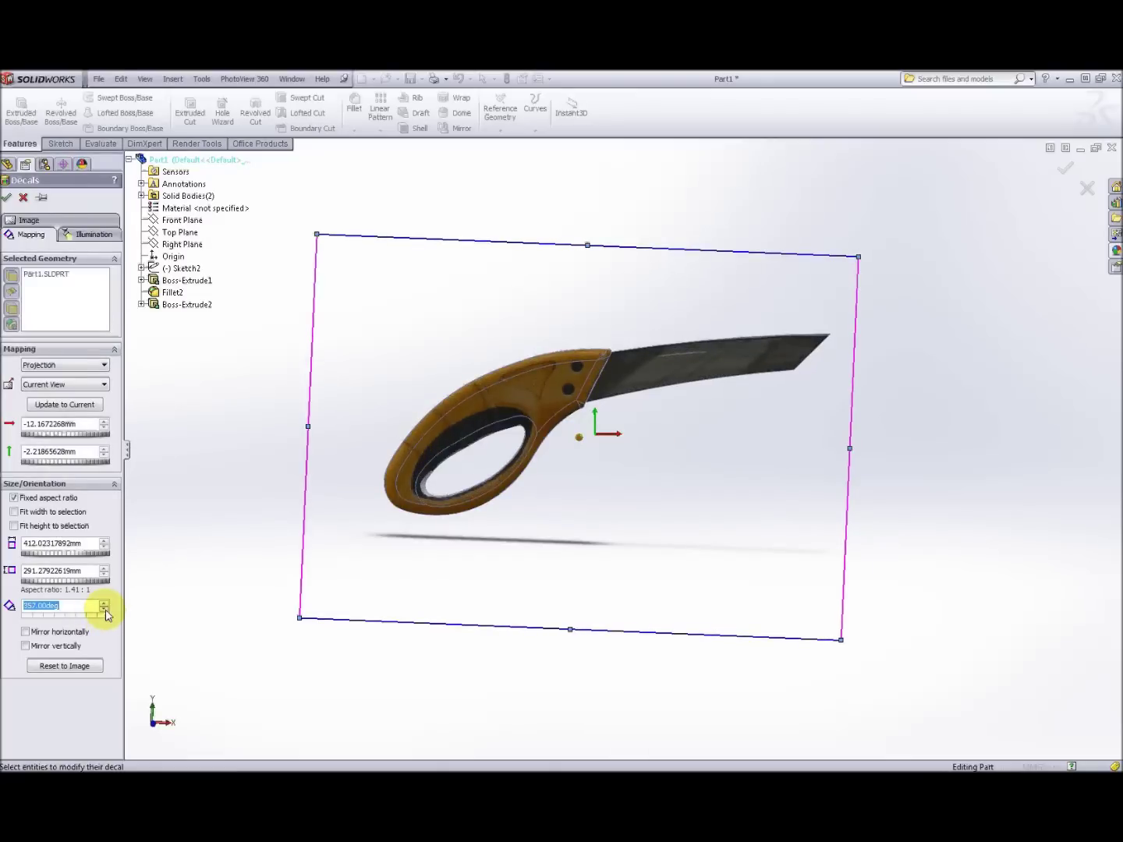
pyautogui.moveTo(298, 617); pyautogui.dragTo(310, 614)
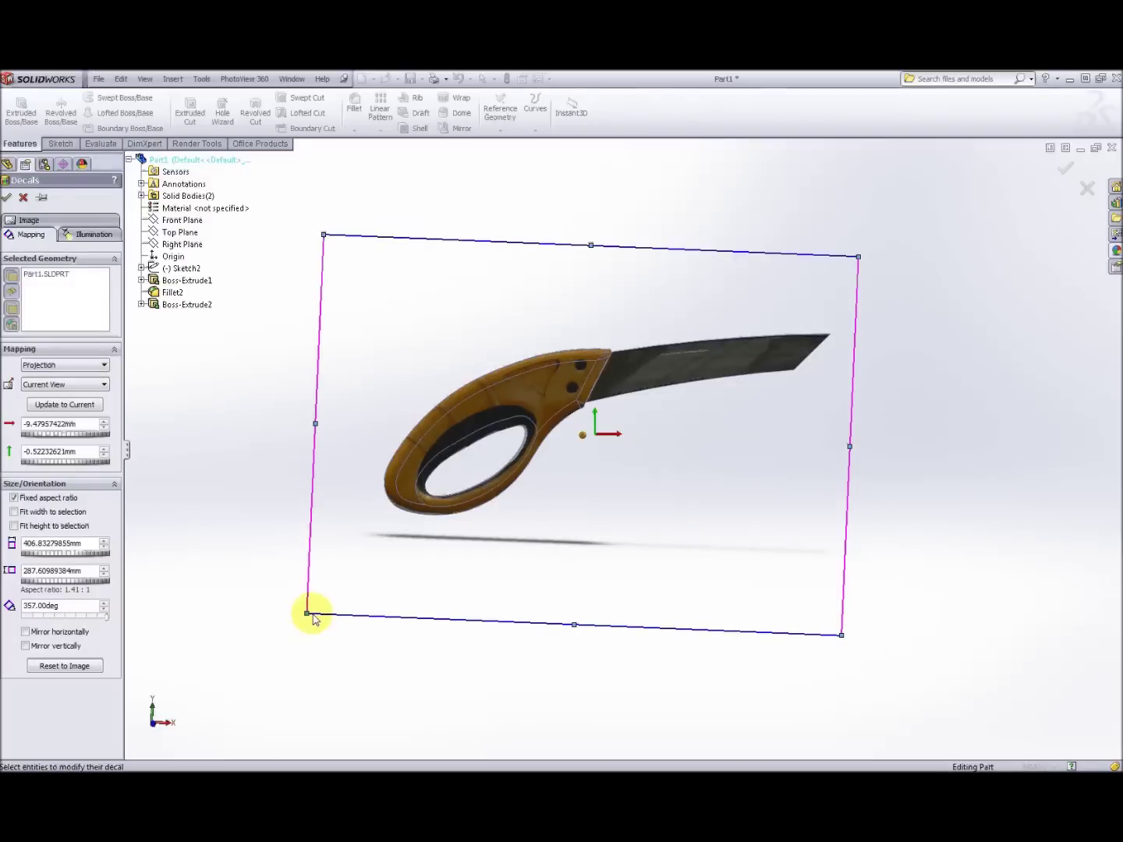
pyautogui.click(1065, 168)
# Examine the decal's alignment on the saw's handle and blade from several angles
pyautogui.moveTo(947, 343); pyautogui.dragTo(930, 456, button='middle')
pyautogui.scroll(3, 930, 457)
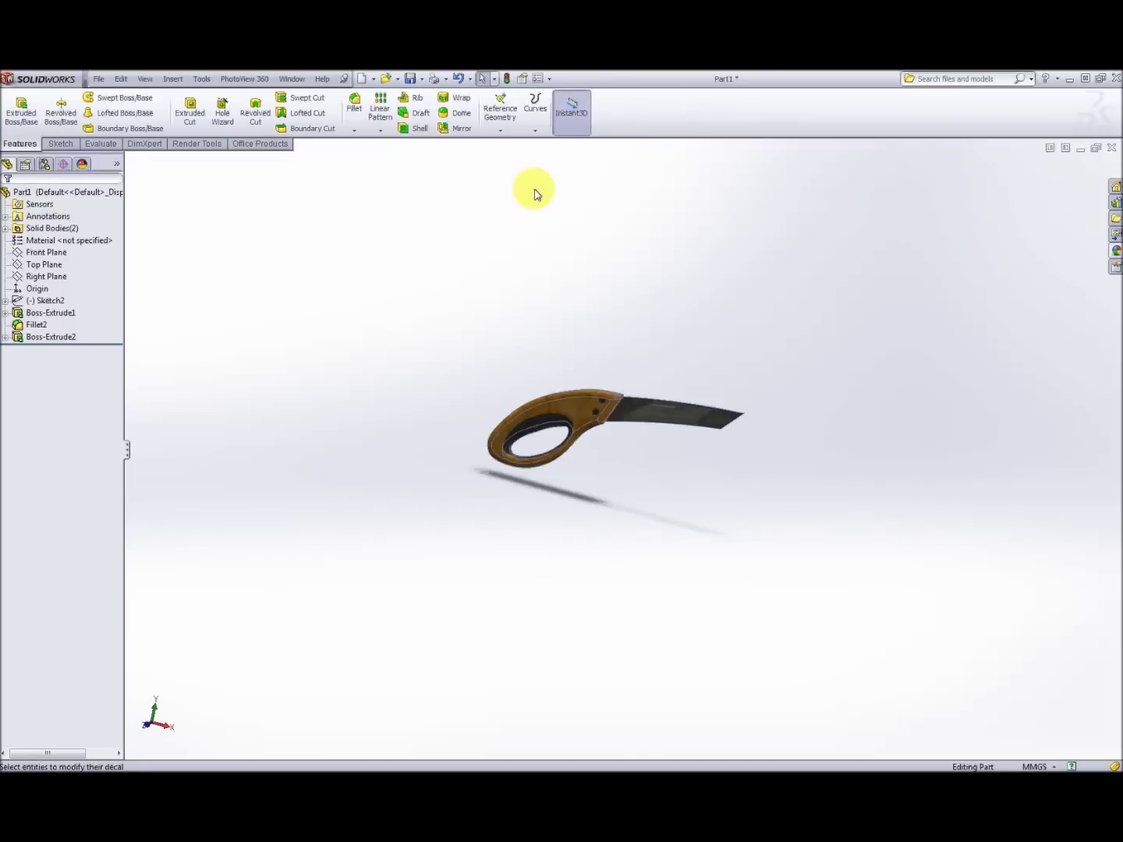
pyautogui.scroll(-2, 622, 458)
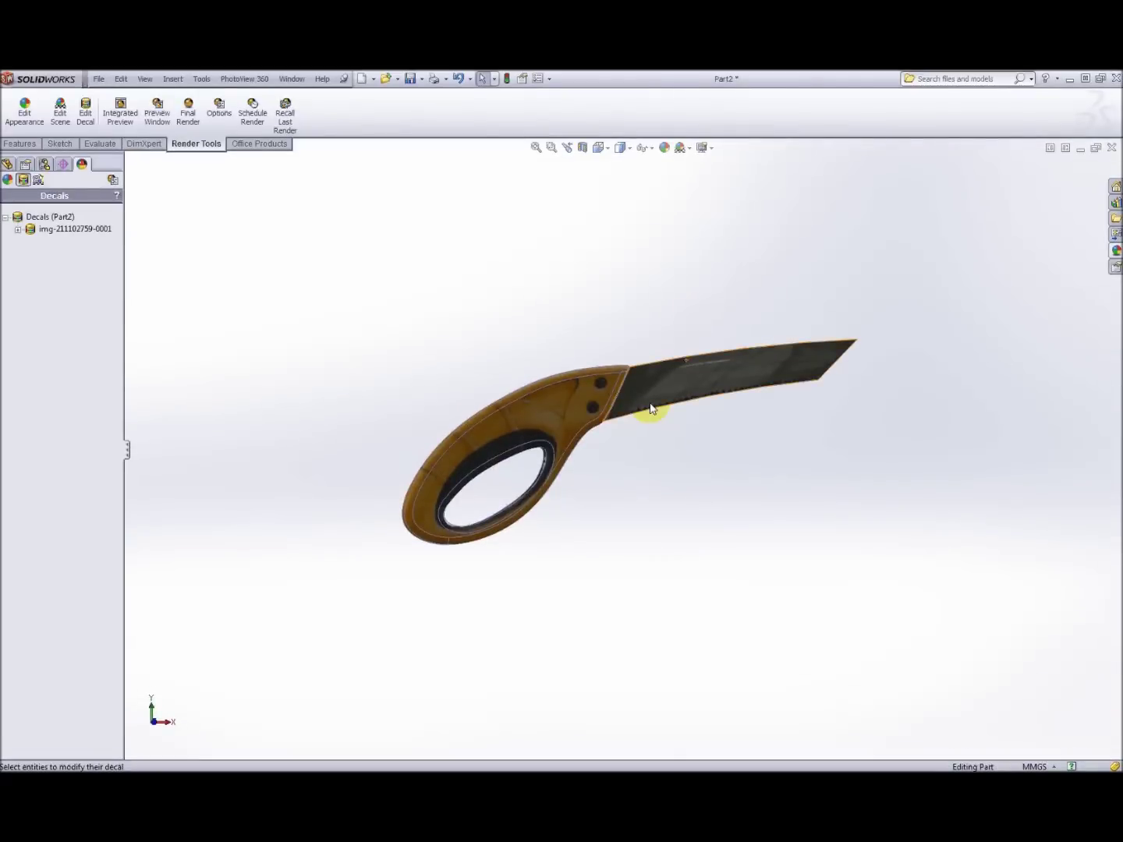
pyautogui.moveTo(506, 323); pyautogui.dragTo(486, 320, button='middle')
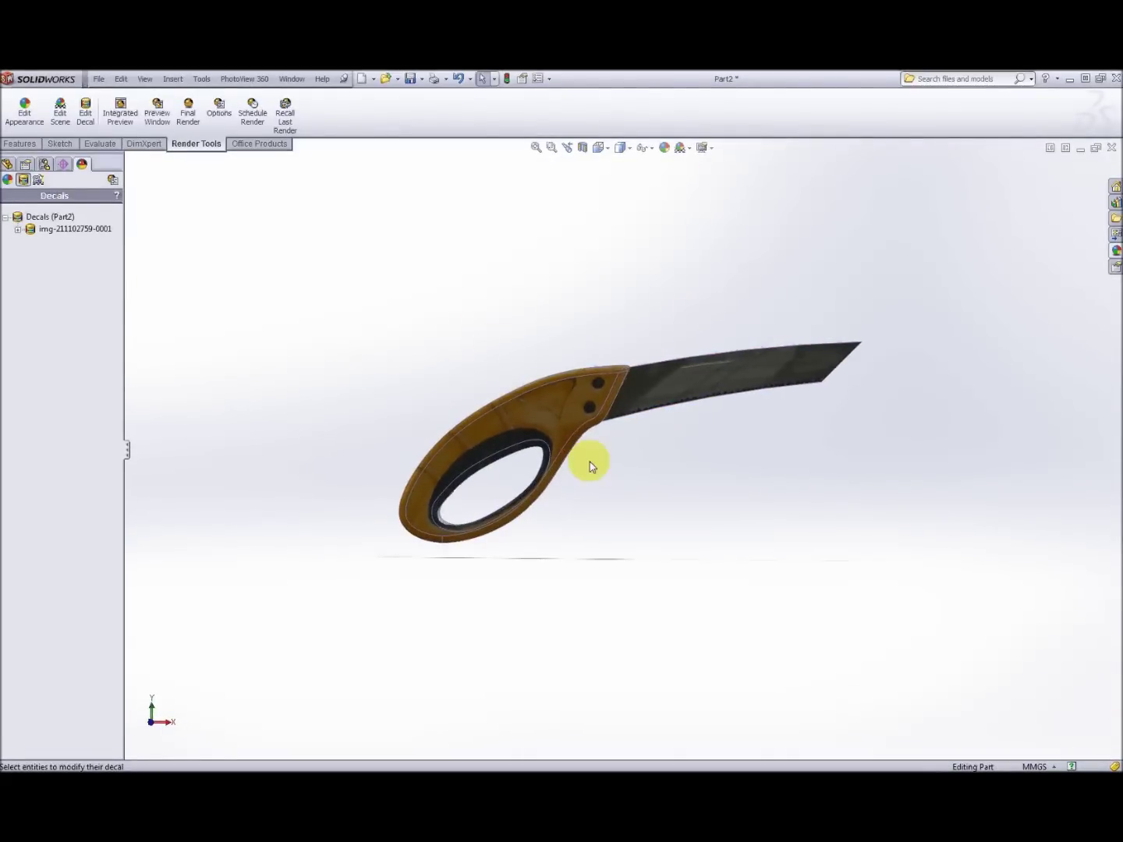
pyautogui.scroll(-2, 591, 467)
pyautogui.moveTo(603, 474); pyautogui.dragTo(609, 480, button='middle')
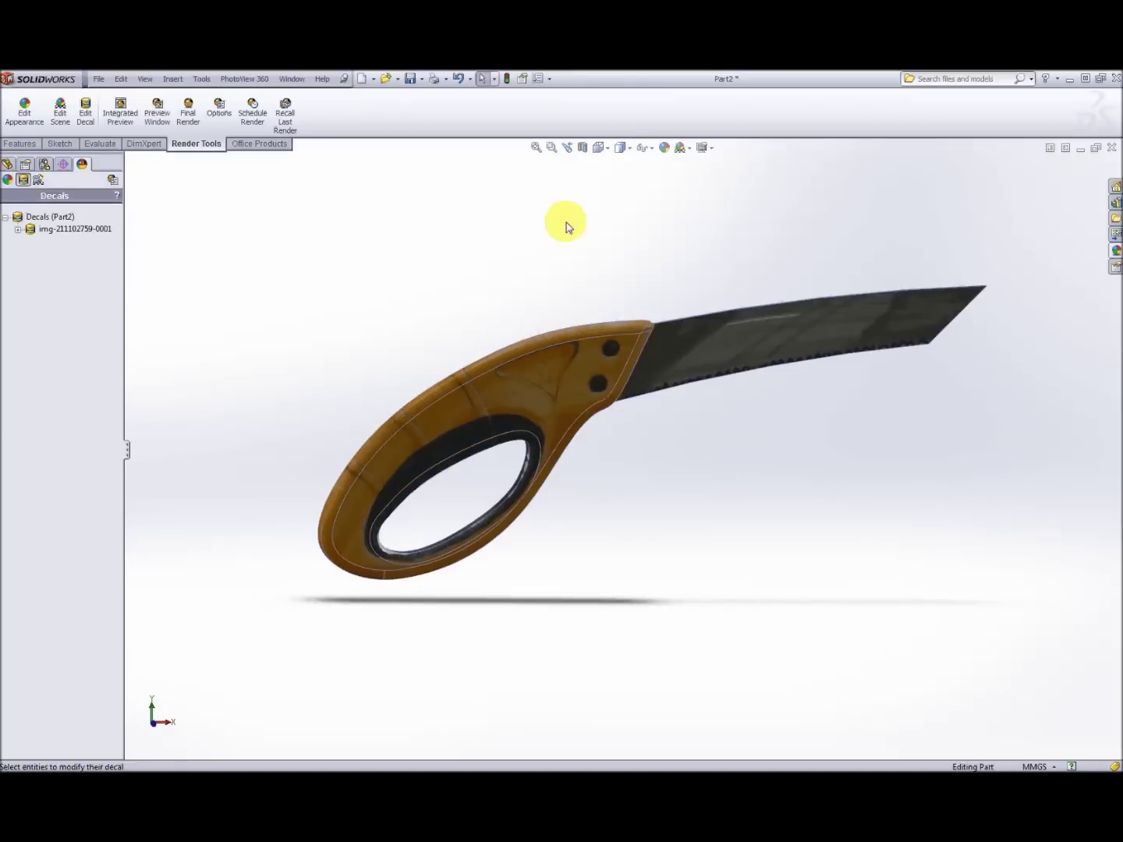
pyautogui.moveTo(494, 281); pyautogui.dragTo(526, 261, button='middle')
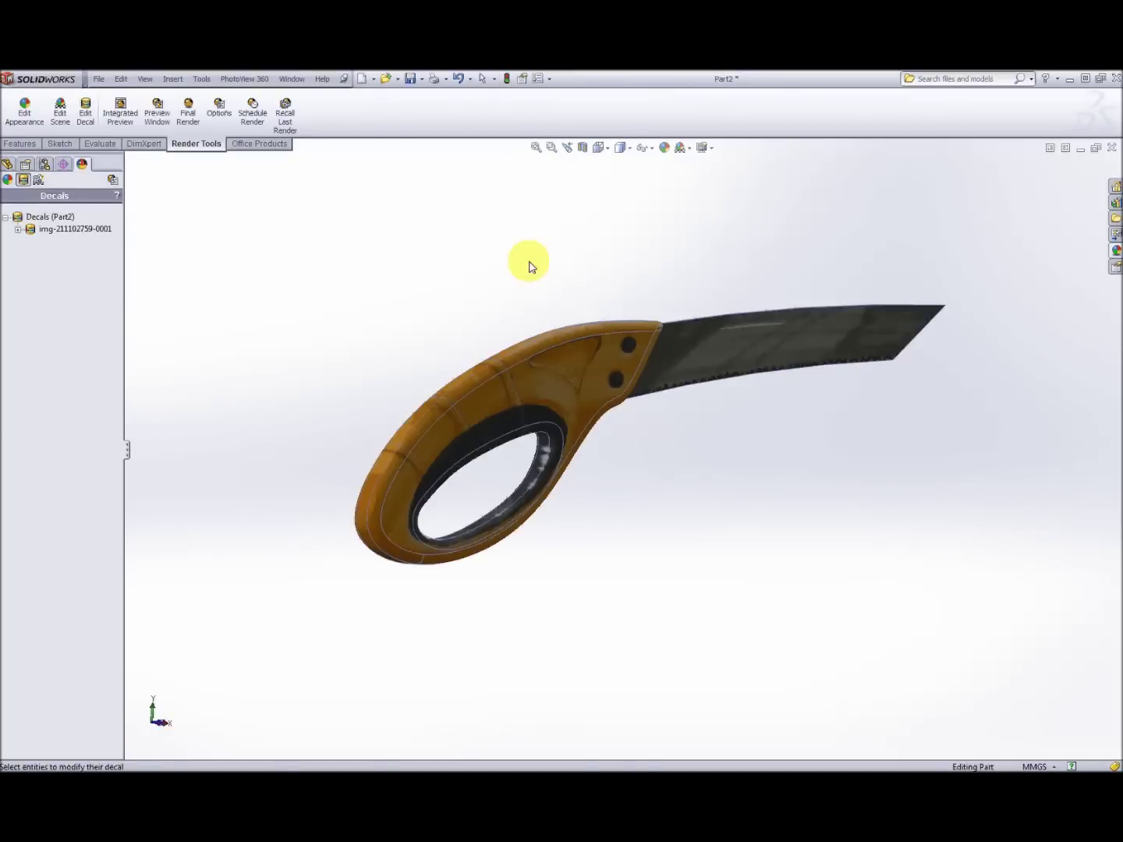
# Set the display style to Shaded without edge lines and turn the saw to show its reverse side
pyautogui.click(629, 148)
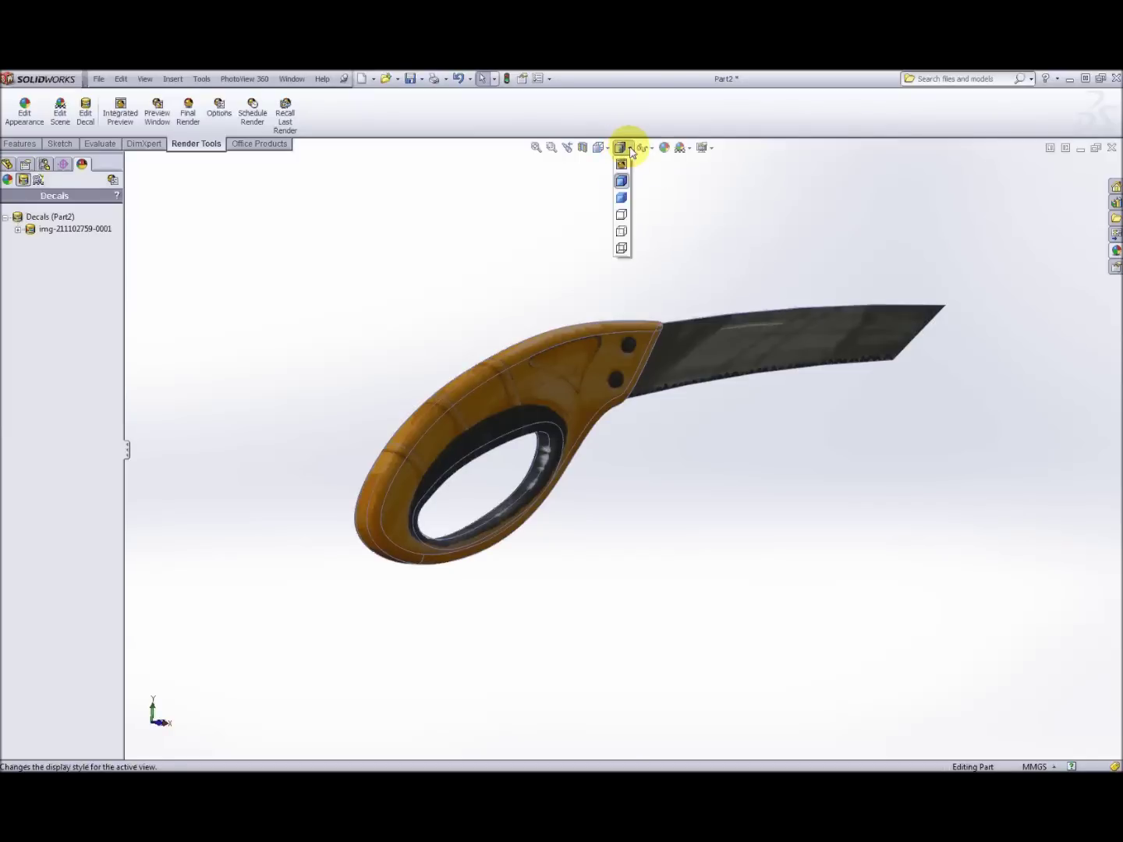
pyautogui.click(622, 199)
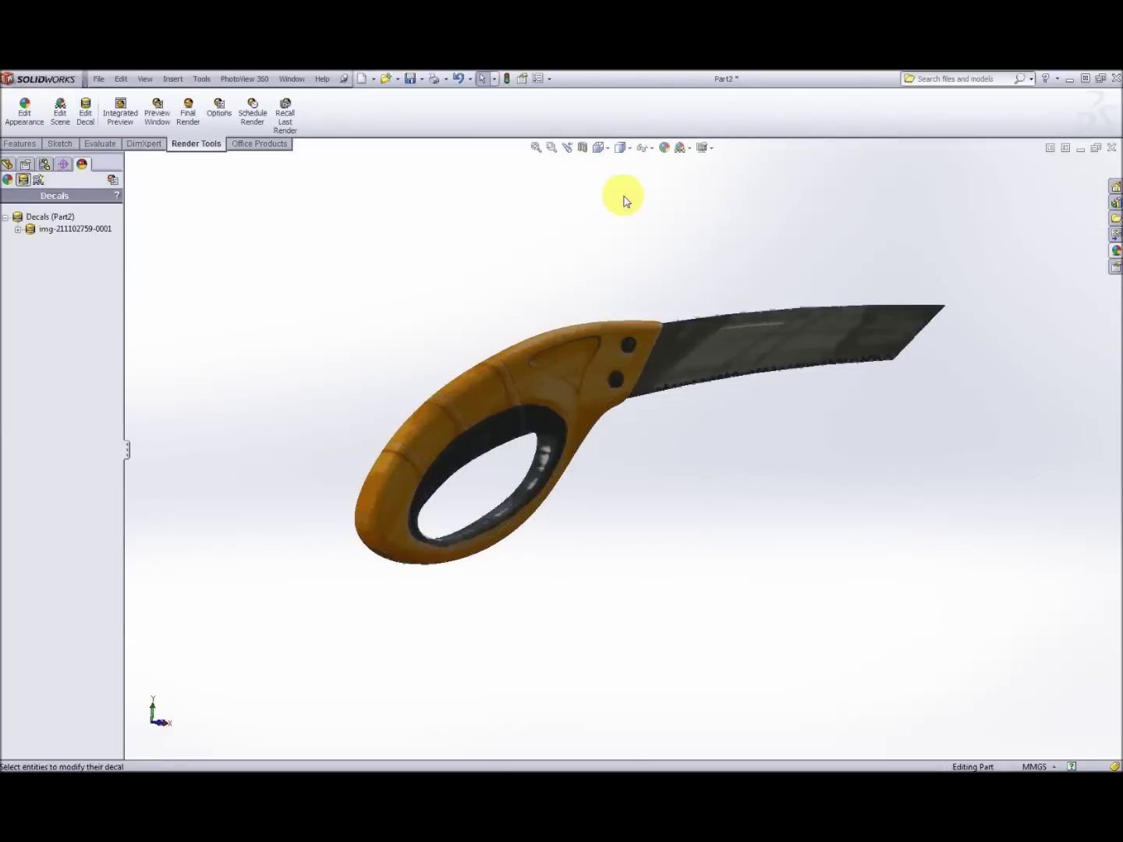
pyautogui.moveTo(404, 378); pyautogui.dragTo(699, 453, button='middle')
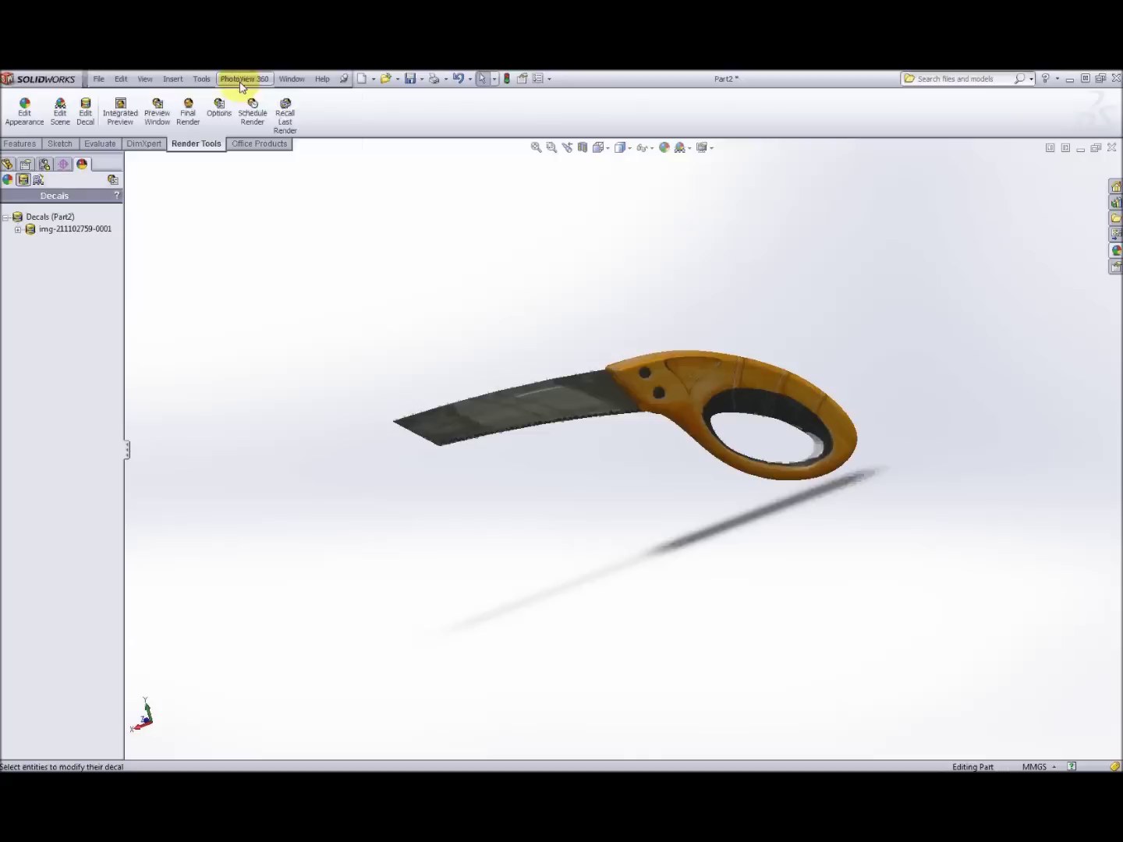
# Edit the scene to use the image Branch.jpg from the Hand saw folder as its background
pyautogui.click(240, 81)
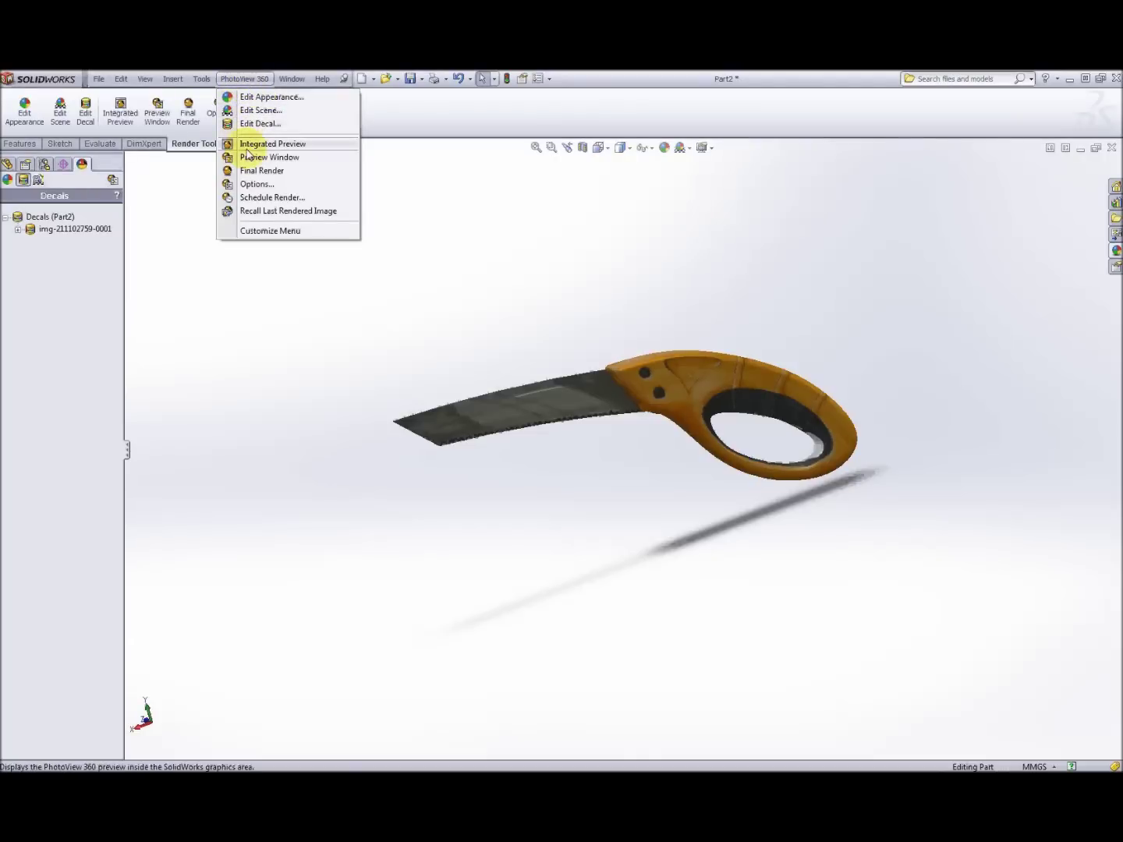
pyautogui.click(259, 110)
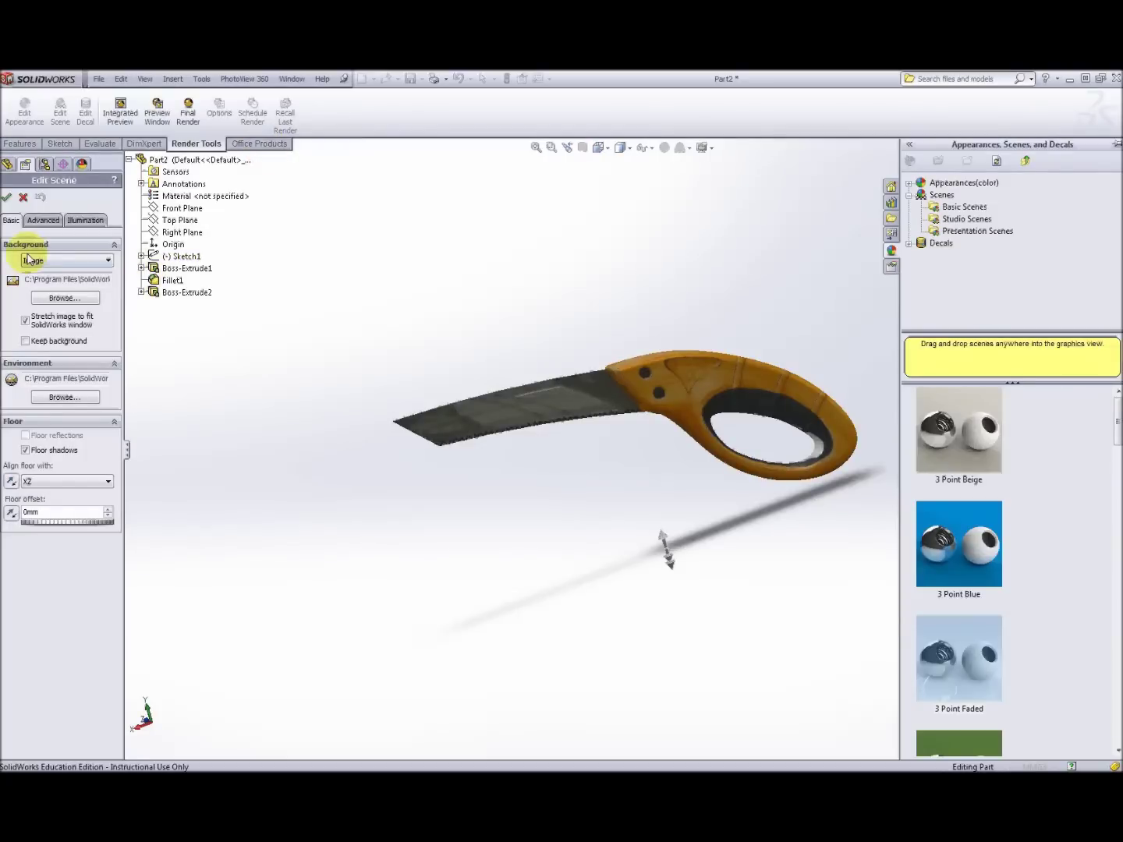
pyautogui.click(107, 262)
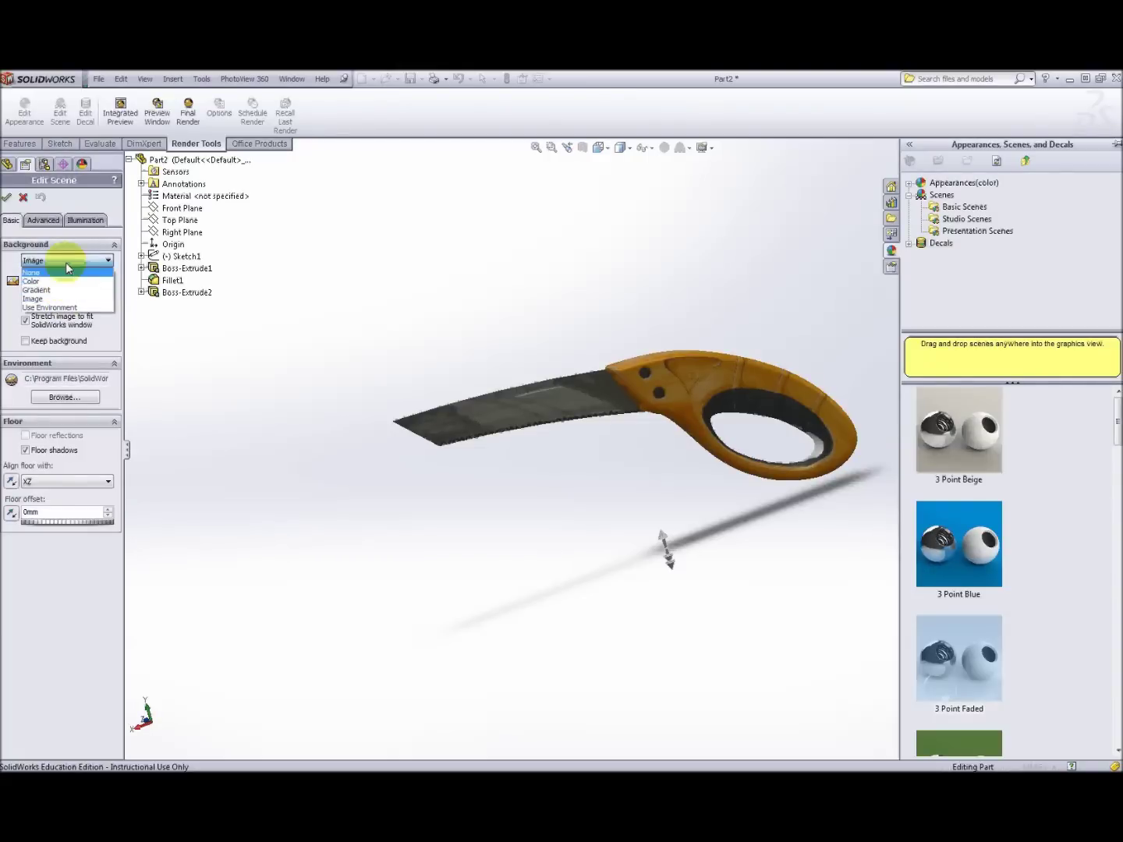
pyautogui.click(66, 262)
pyautogui.click(79, 299)
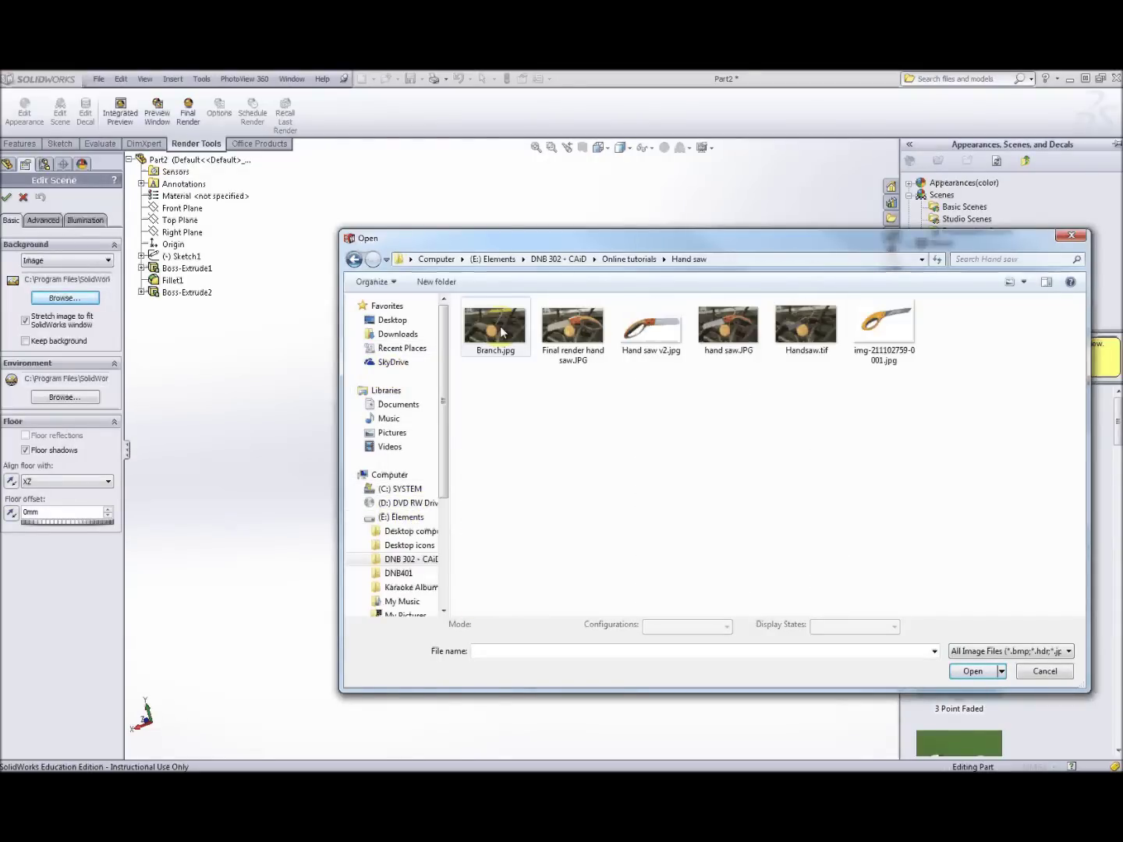
pyautogui.doubleClick(500, 325)
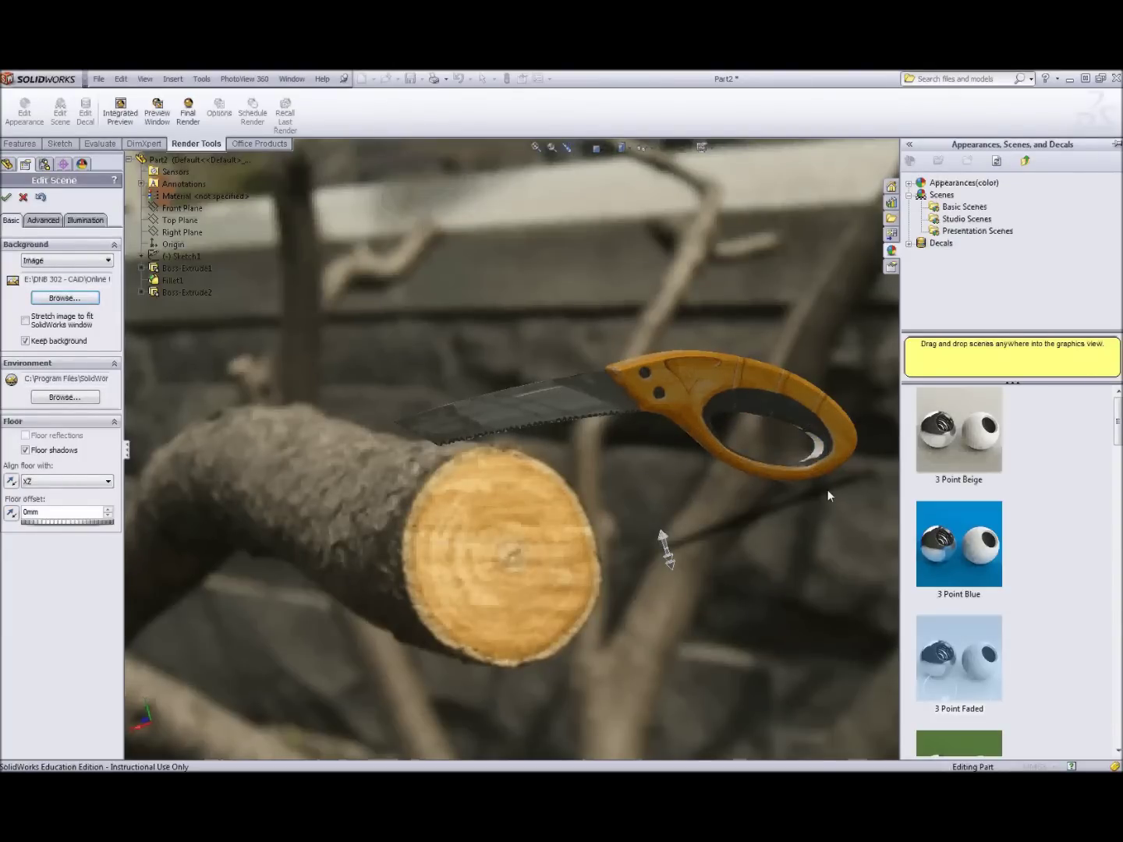
# Pose the saw with its blade across the cut branch in the accepted scene and start the final render
pyautogui.scroll(1, 830, 509)
pyautogui.scroll(-1, 829, 508)
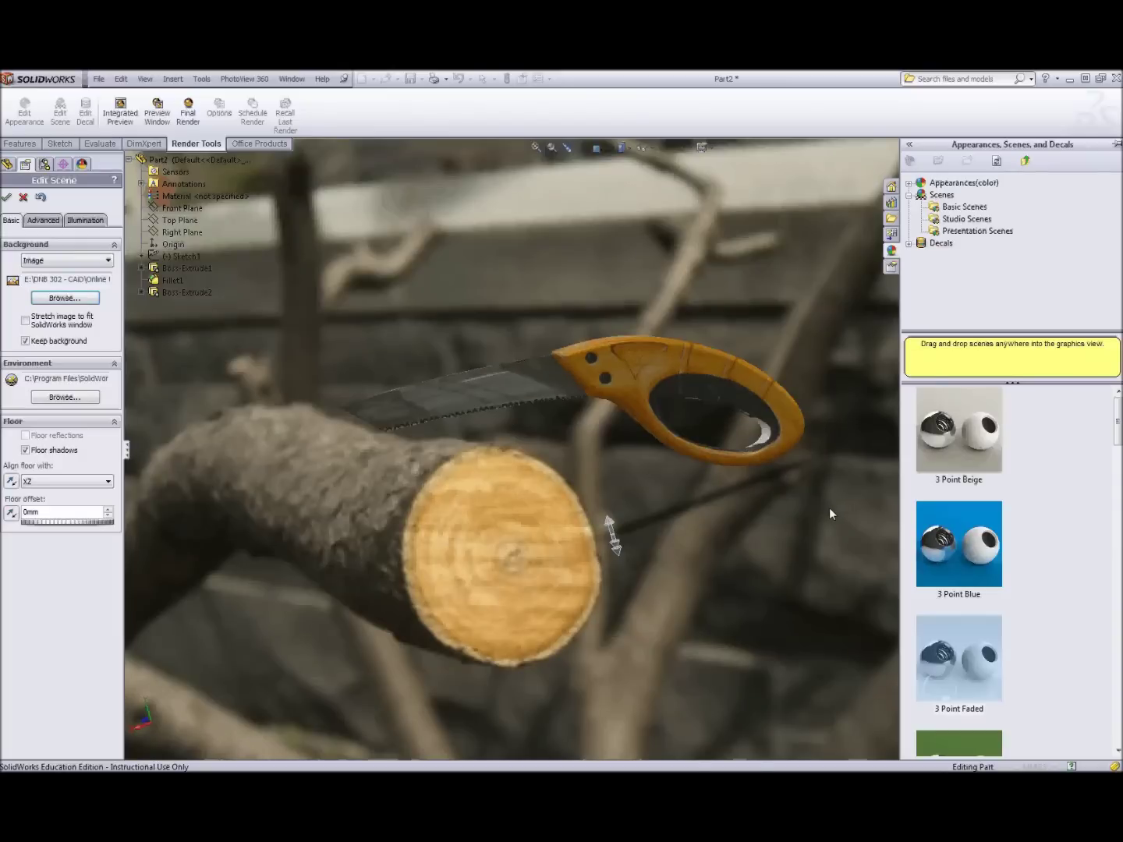
pyautogui.scroll(-1, 829, 509)
pyautogui.moveTo(588, 412); pyautogui.dragTo(744, 534, button='middle')
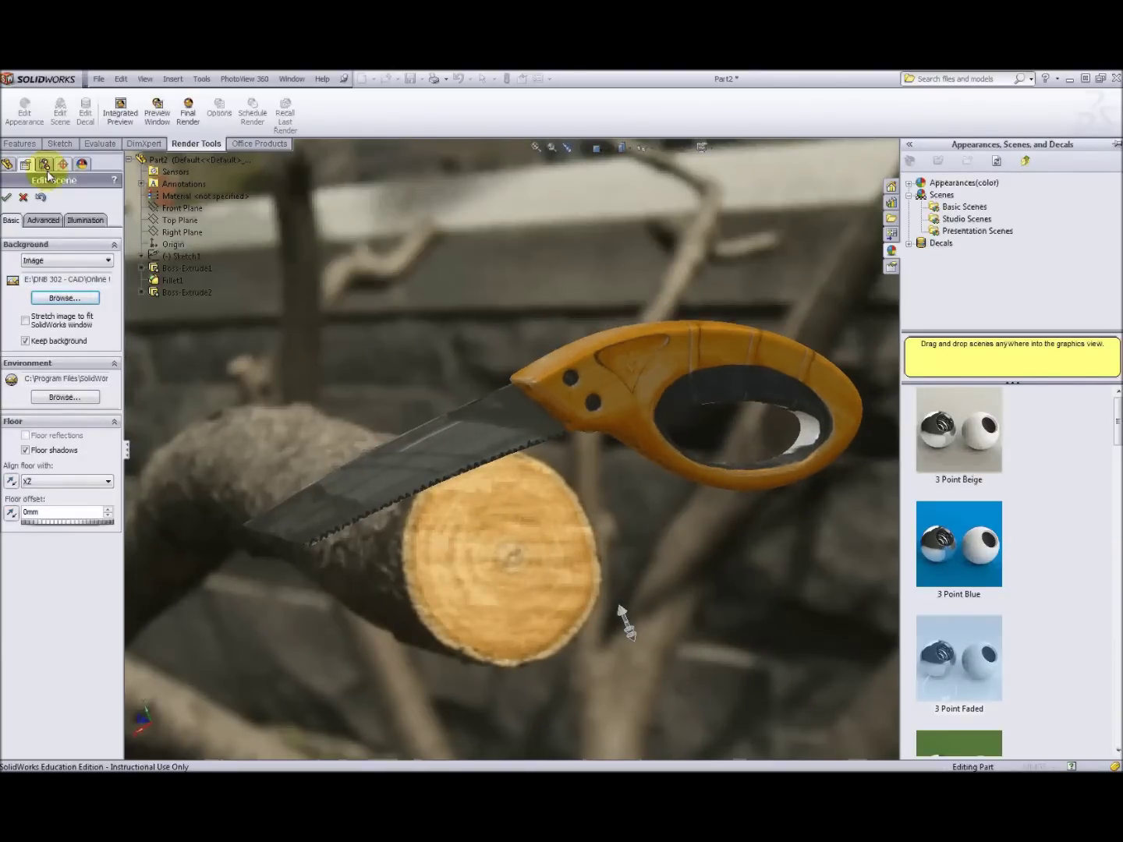
pyautogui.click(7, 198)
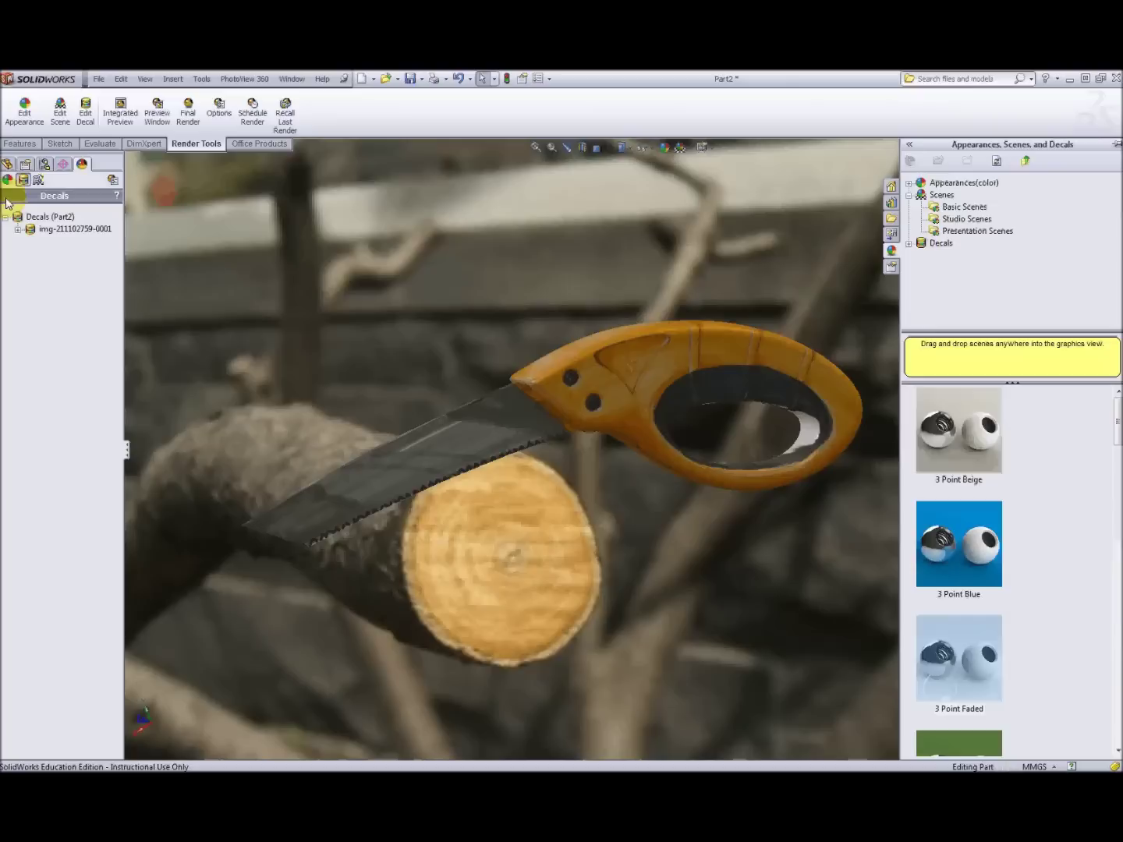
pyautogui.click(185, 118)
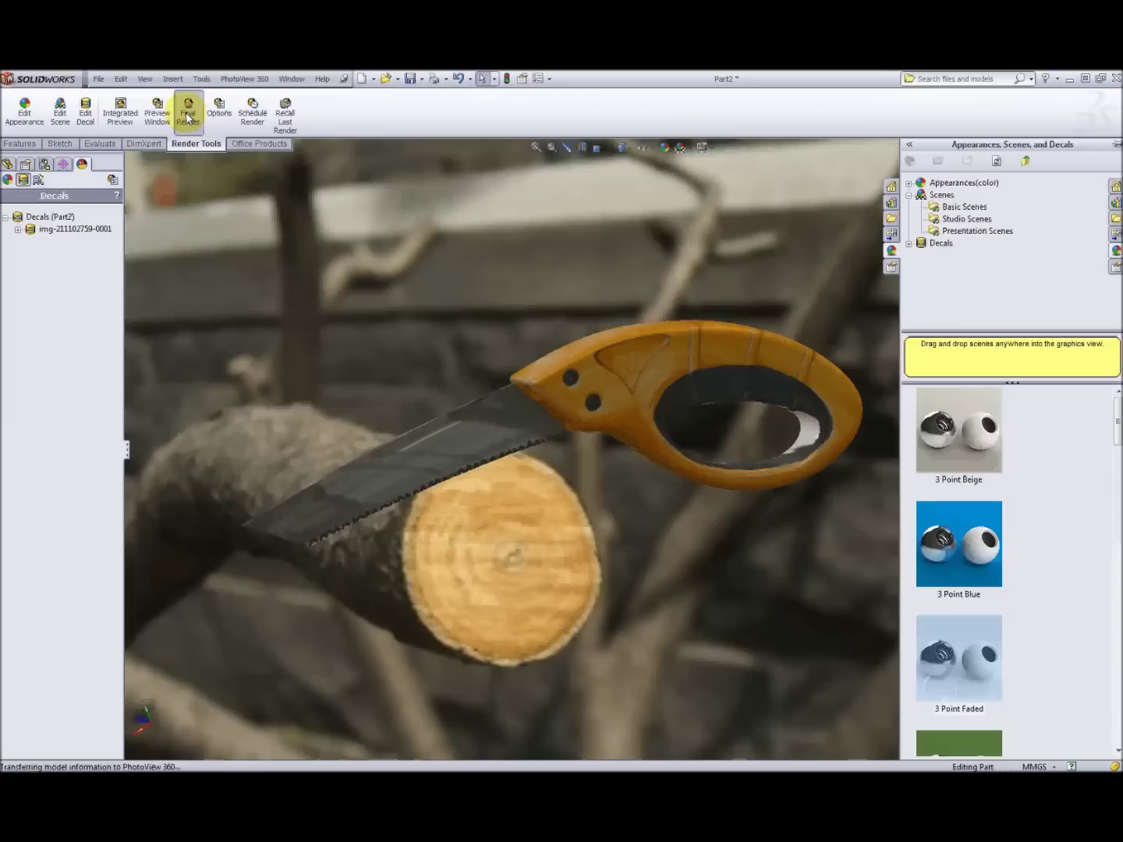